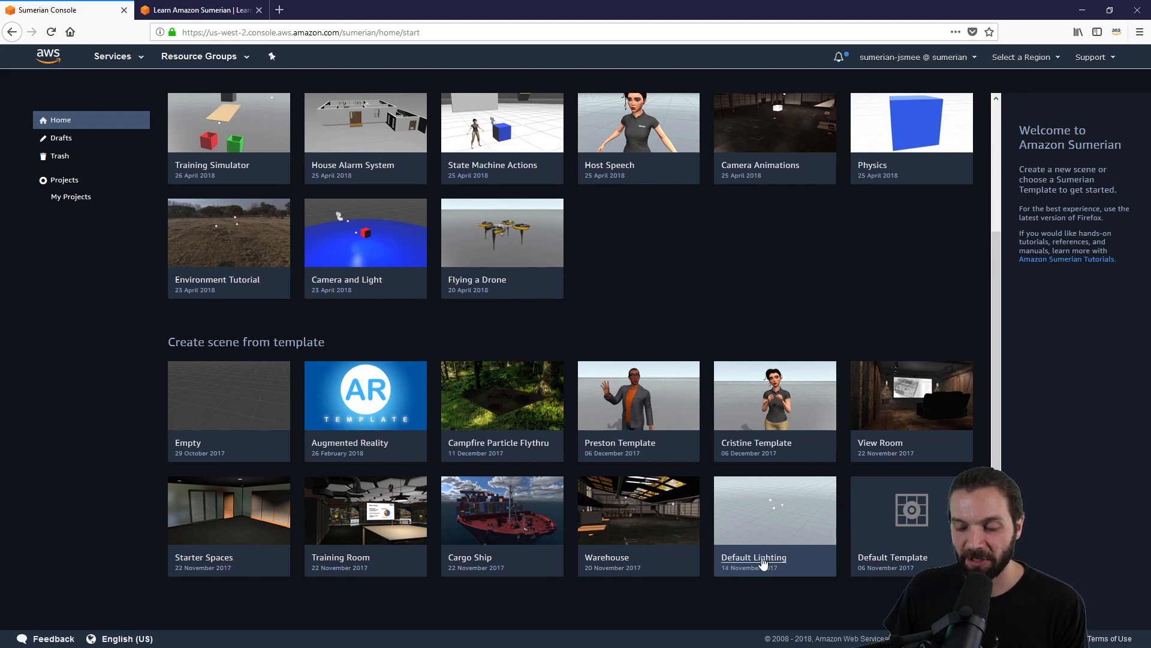
Step: Create a new scene named "Flying a Drone" from the Default Lighting template
left_click(764, 563)
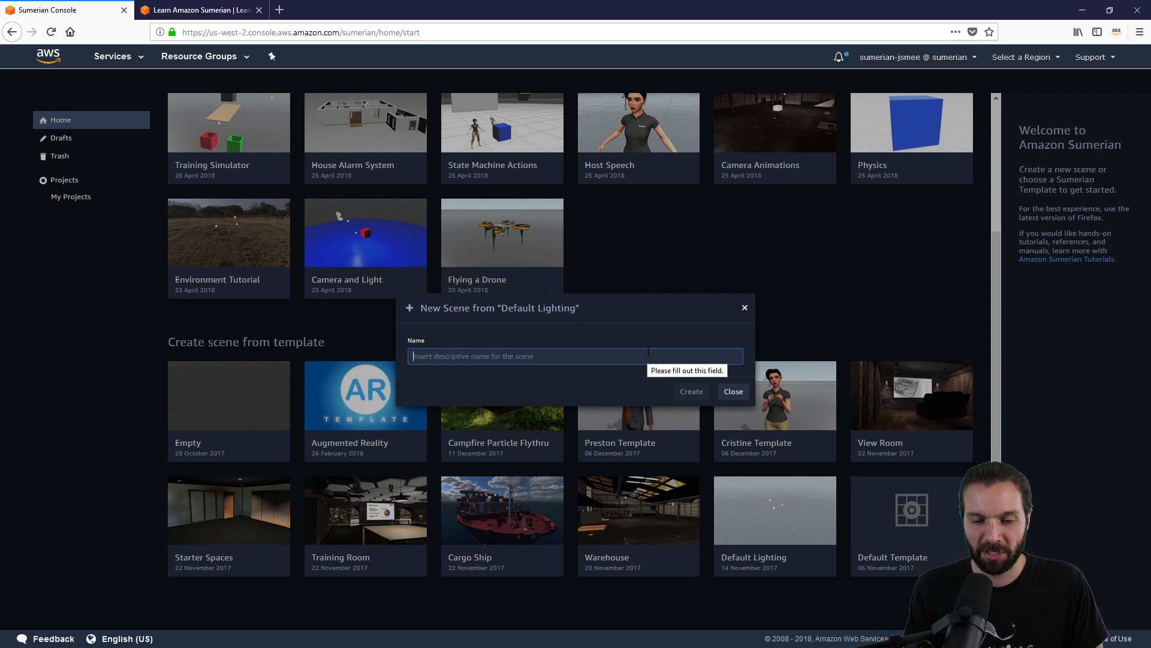
type("Flying")
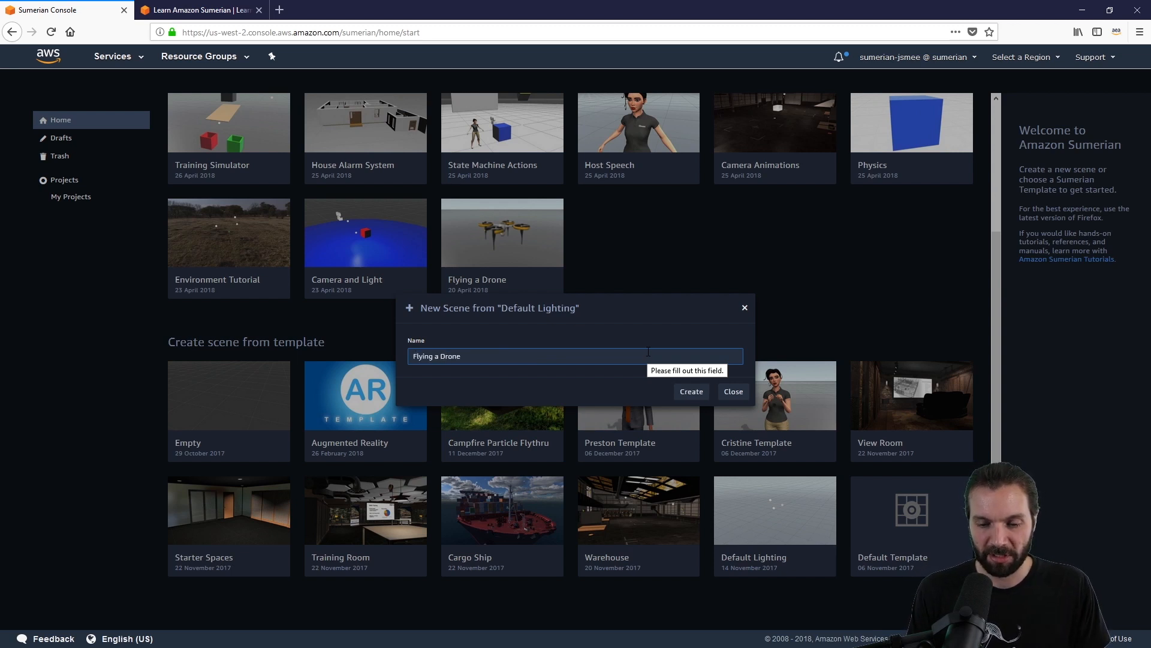
type(" a Drone")
key("Return")
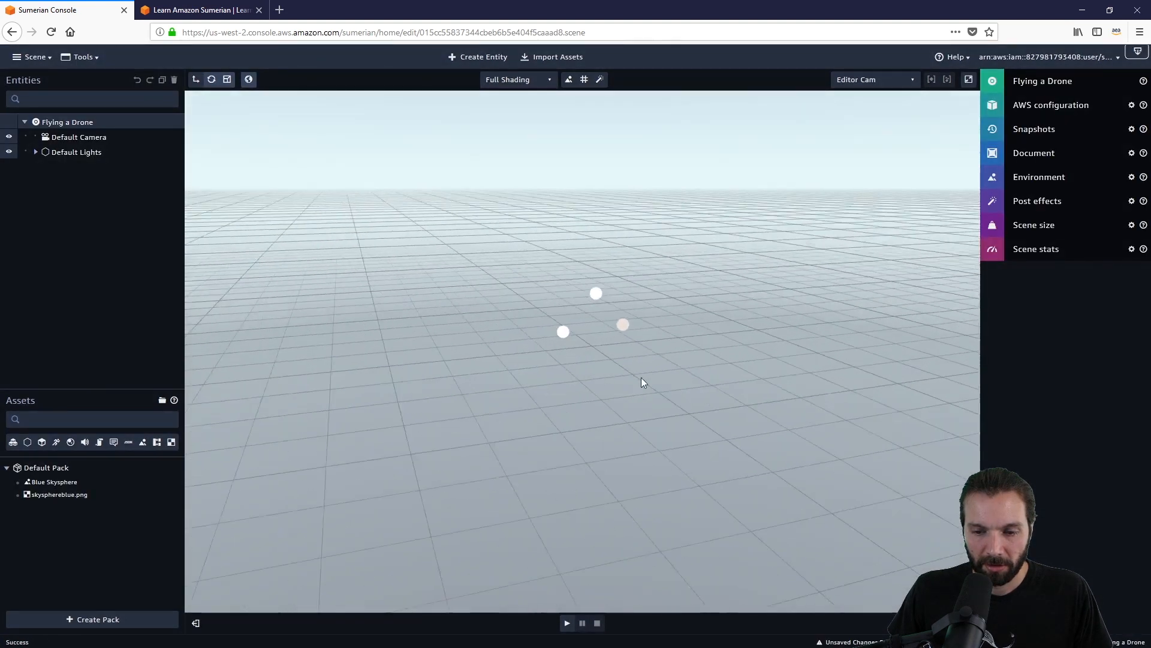
Step: Examine the new scene from several angles and look over the directional lights contained in Default Lights
left_click_drag(641, 379, 467, 368)
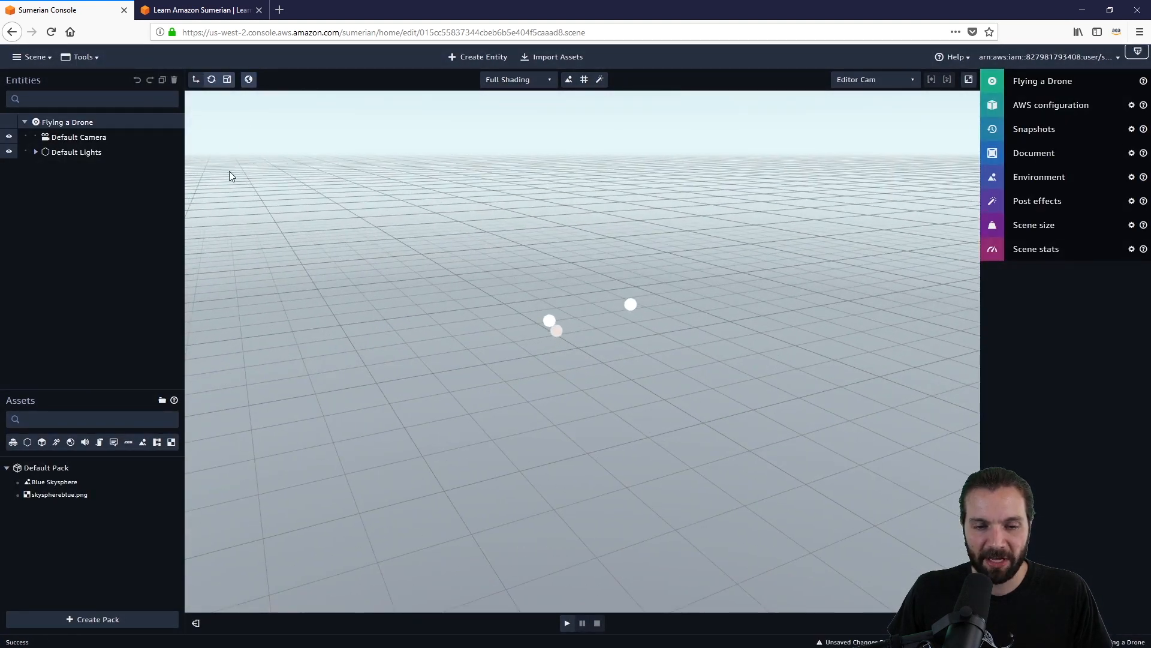
left_click_drag(710, 250, 693, 396)
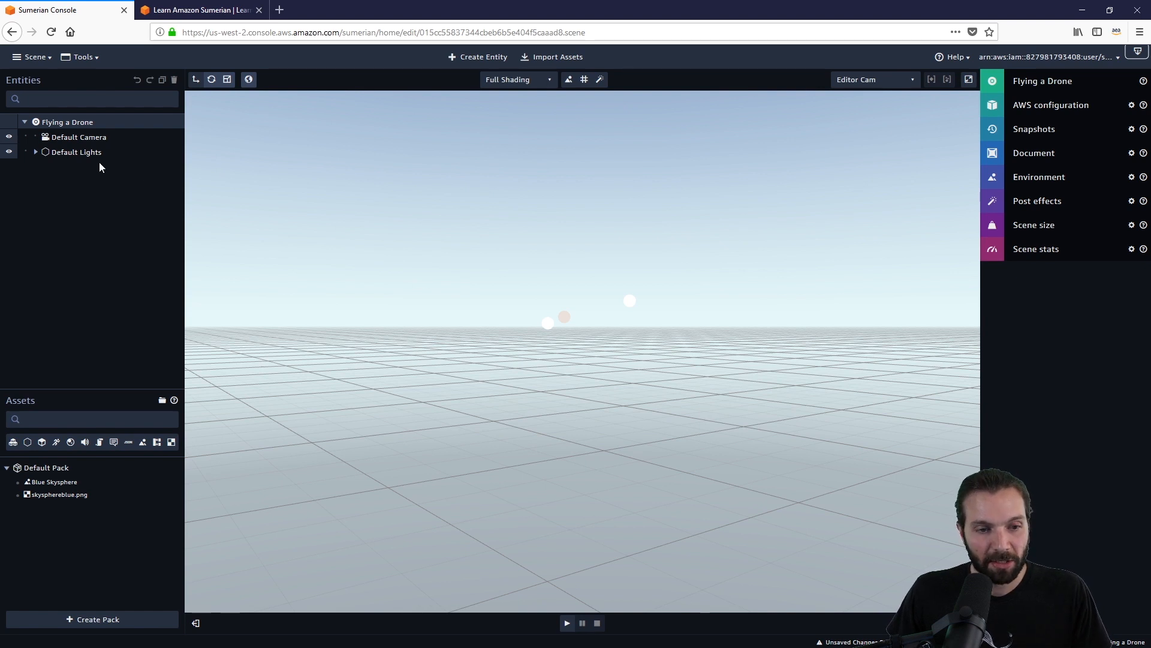
left_click(36, 154)
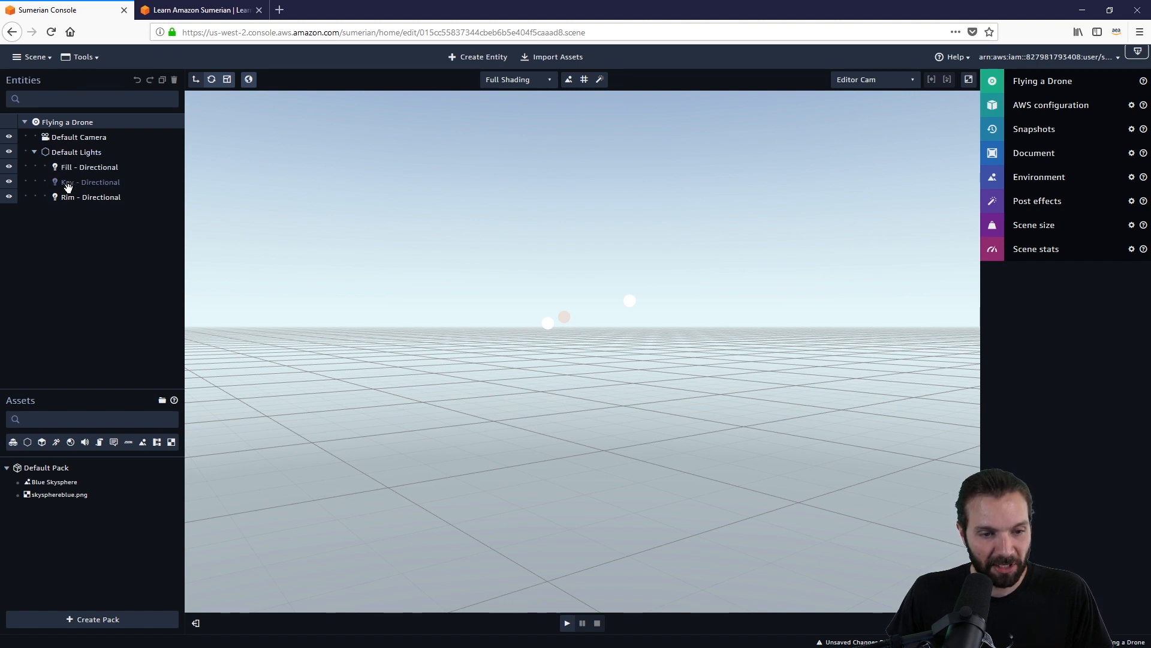
left_click_drag(552, 325, 681, 376)
scroll(681, 376, "down", 2)
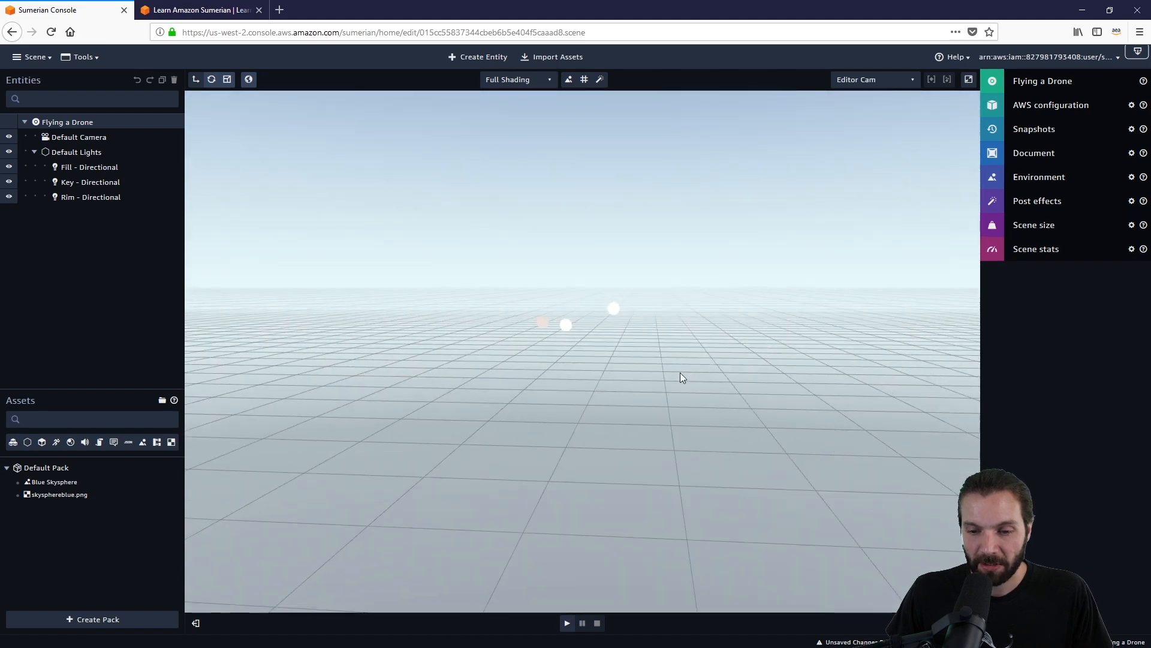
scroll(681, 376, "up", 9)
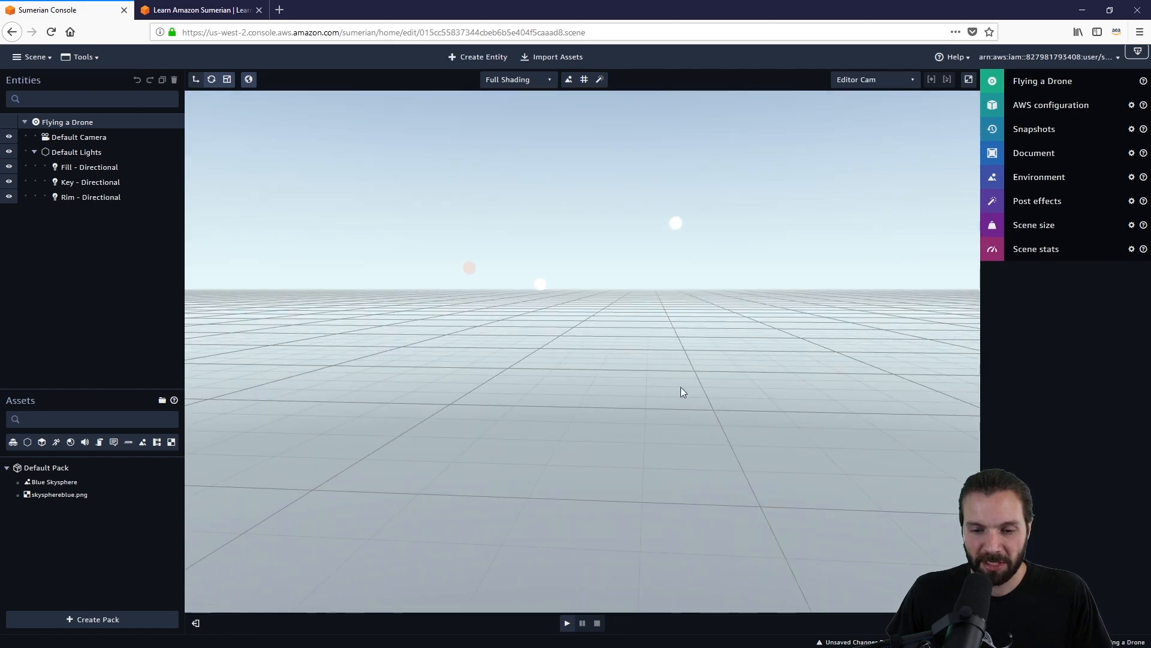
left_click_drag(681, 386, 631, 396)
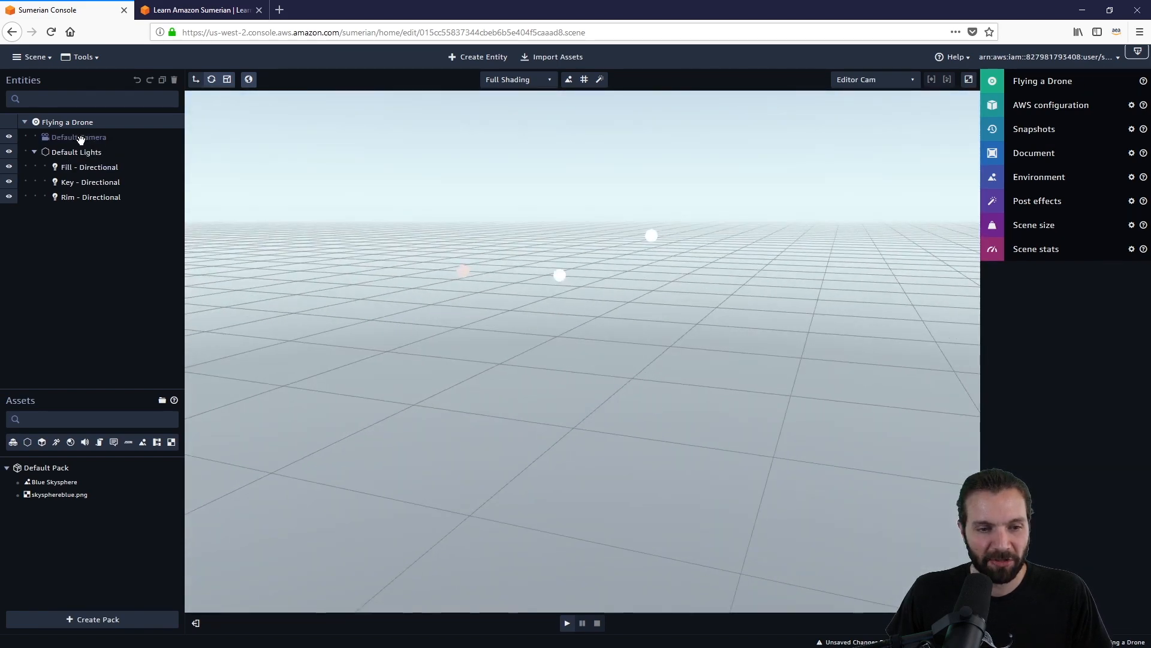
left_click(34, 153)
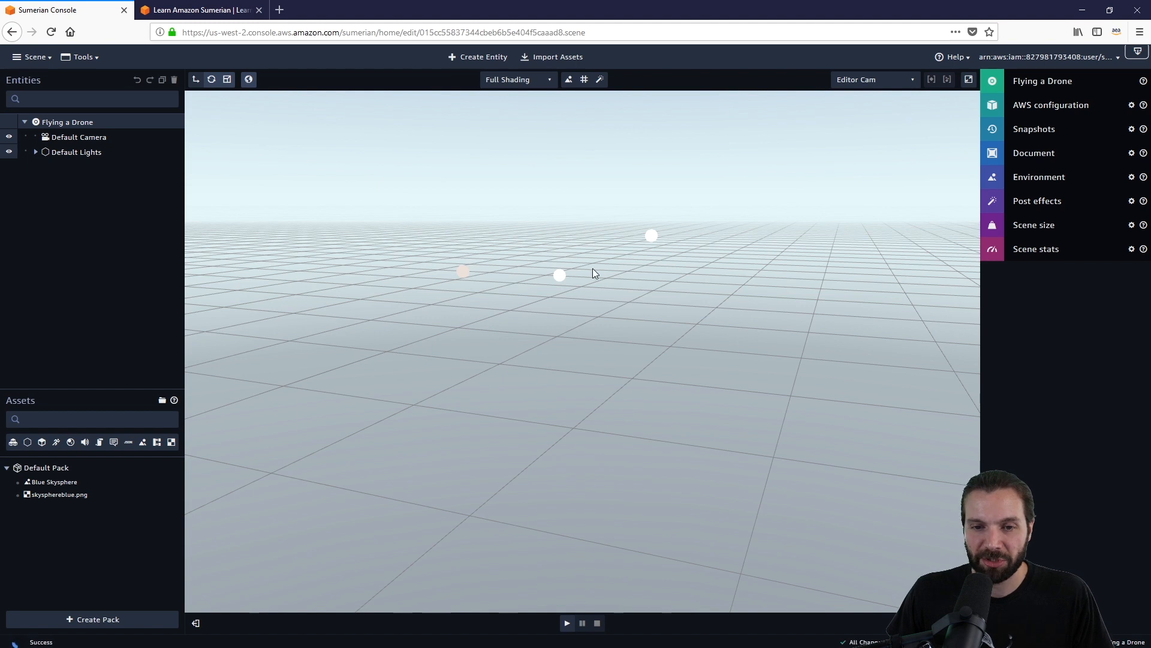
Step: Add a 3D disk primitive to the scene and inspect it from its front and back sides
left_click(484, 57)
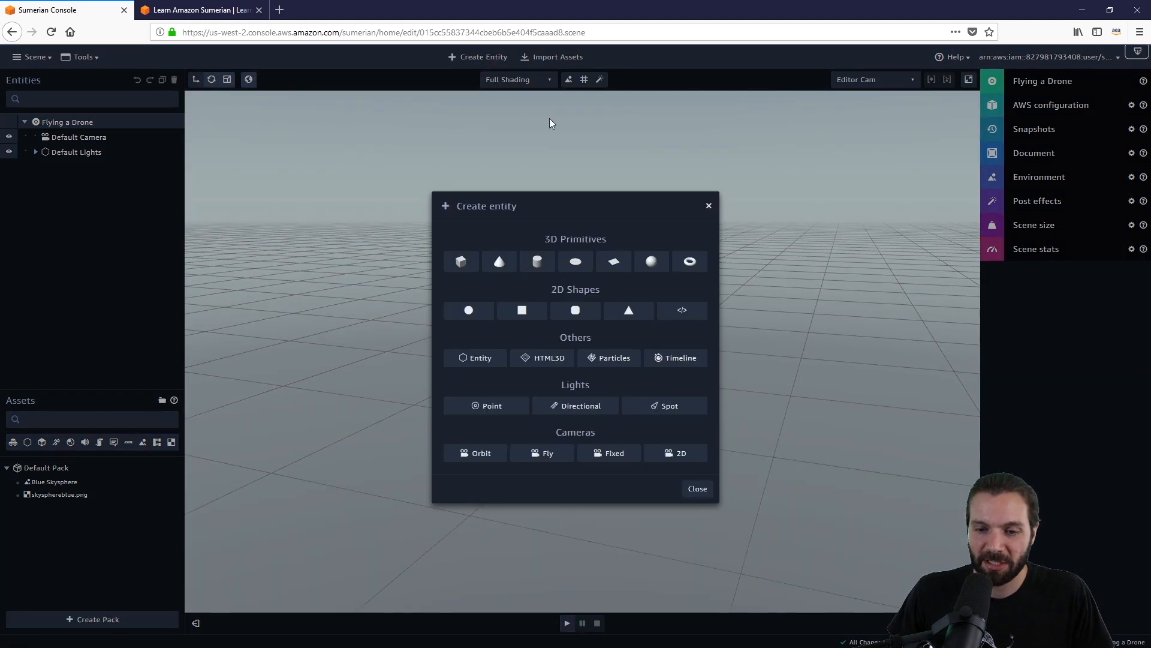
left_click(574, 264)
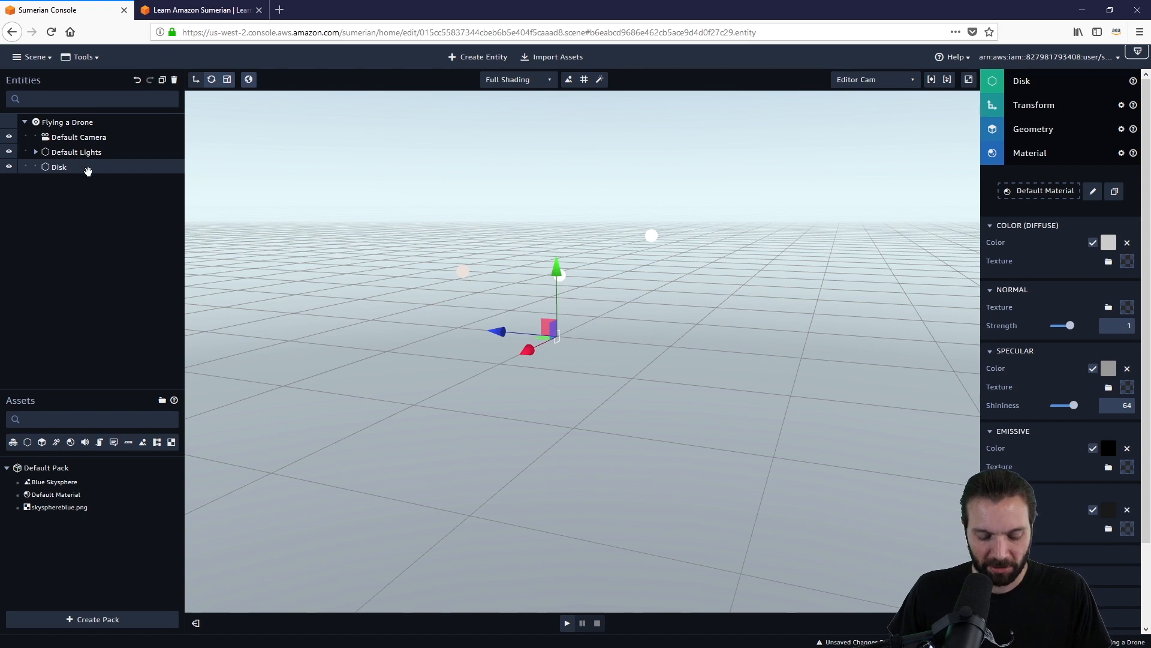
scroll(204, 210, "up", 2)
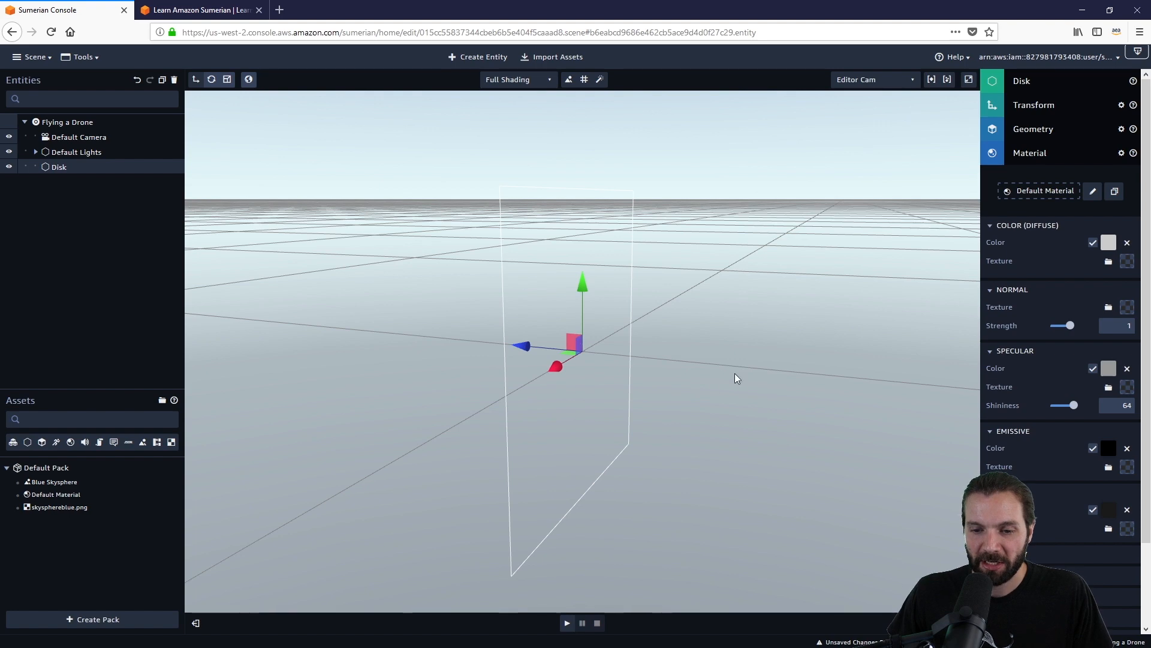
left_click_drag(735, 380, 689, 387)
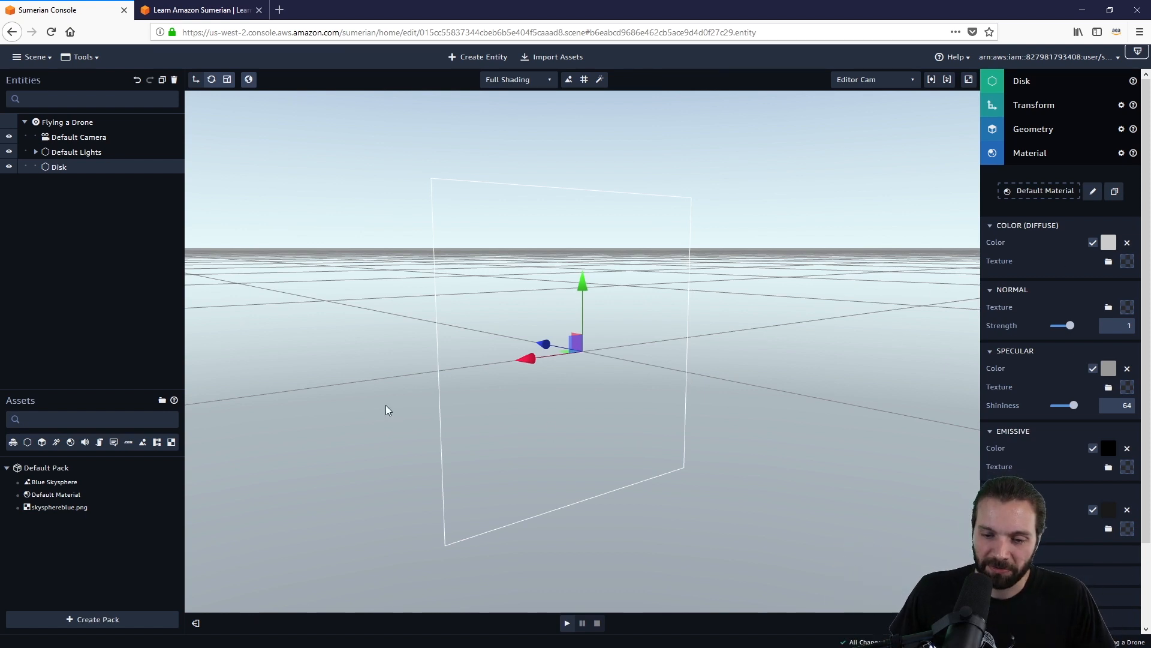
left_click_drag(386, 404, 603, 408)
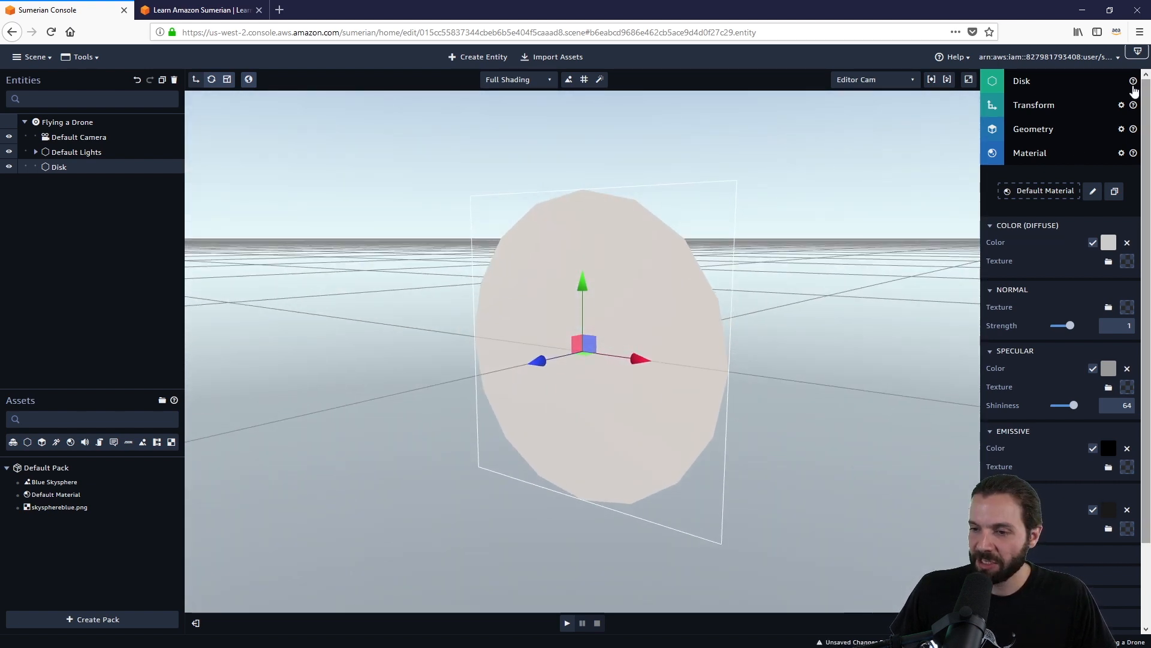
Step: Rotate the disk by -90 on the X axis so it lies flat
left_click(1050, 106)
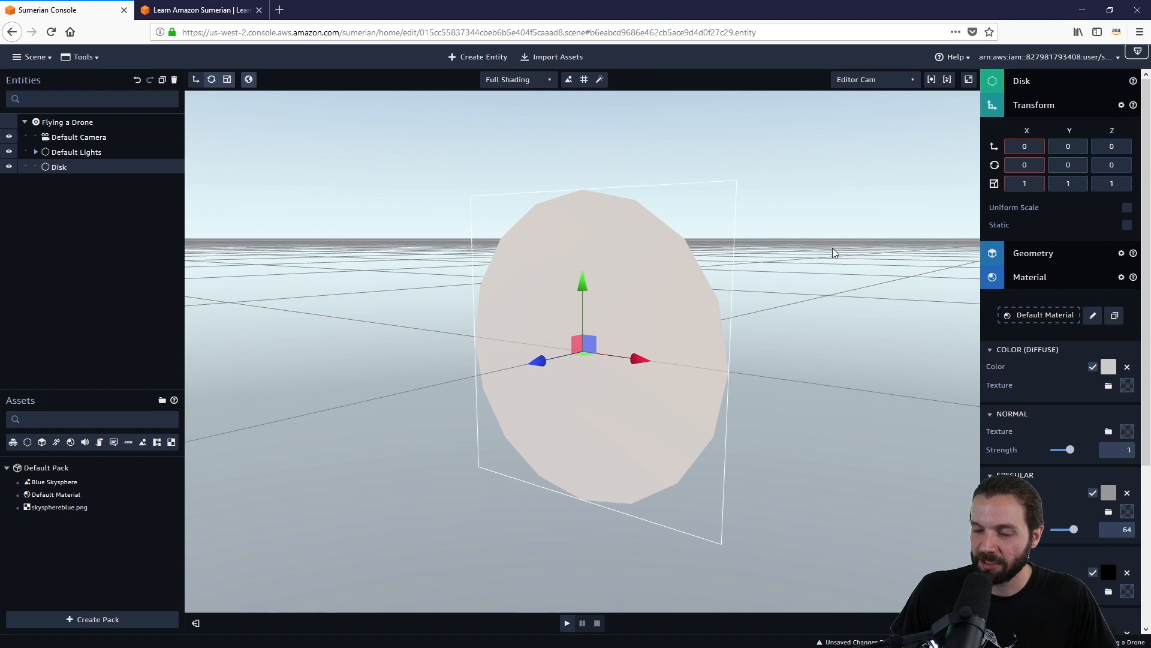
left_click_drag(832, 247, 788, 244)
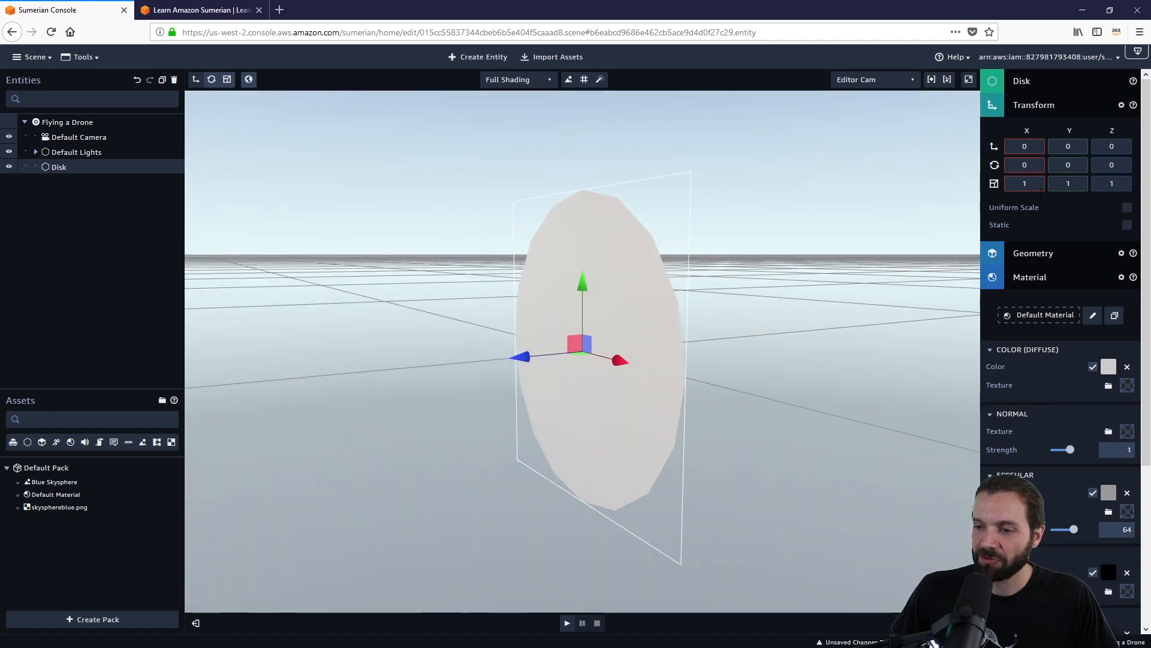
left_click(1024, 165)
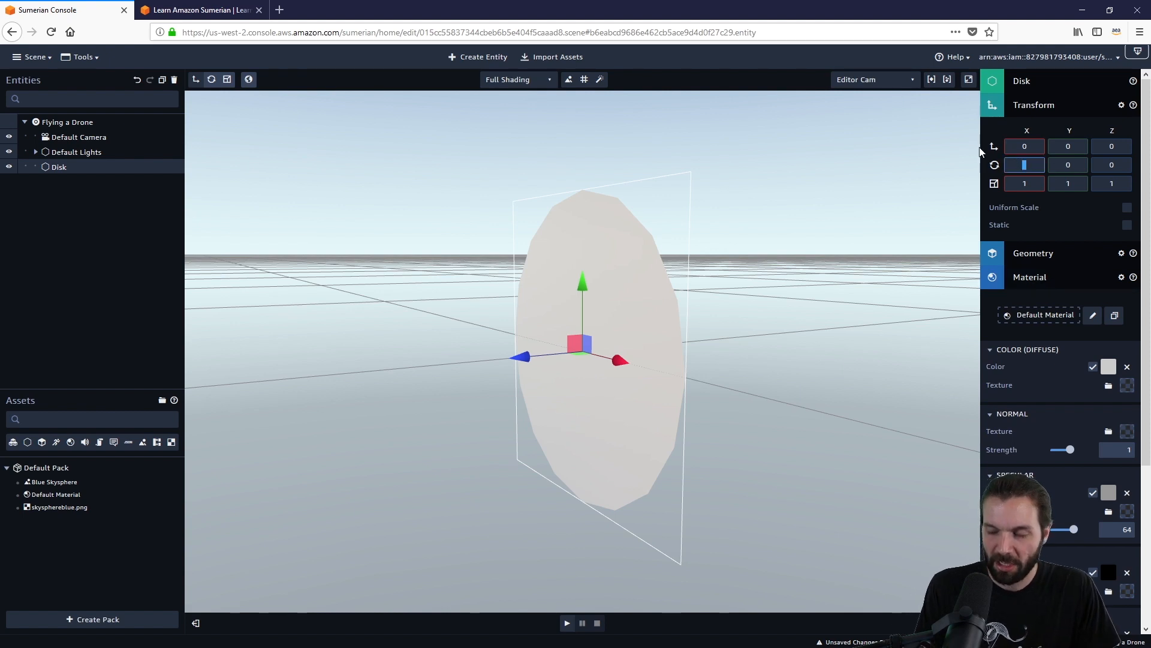
type("-90")
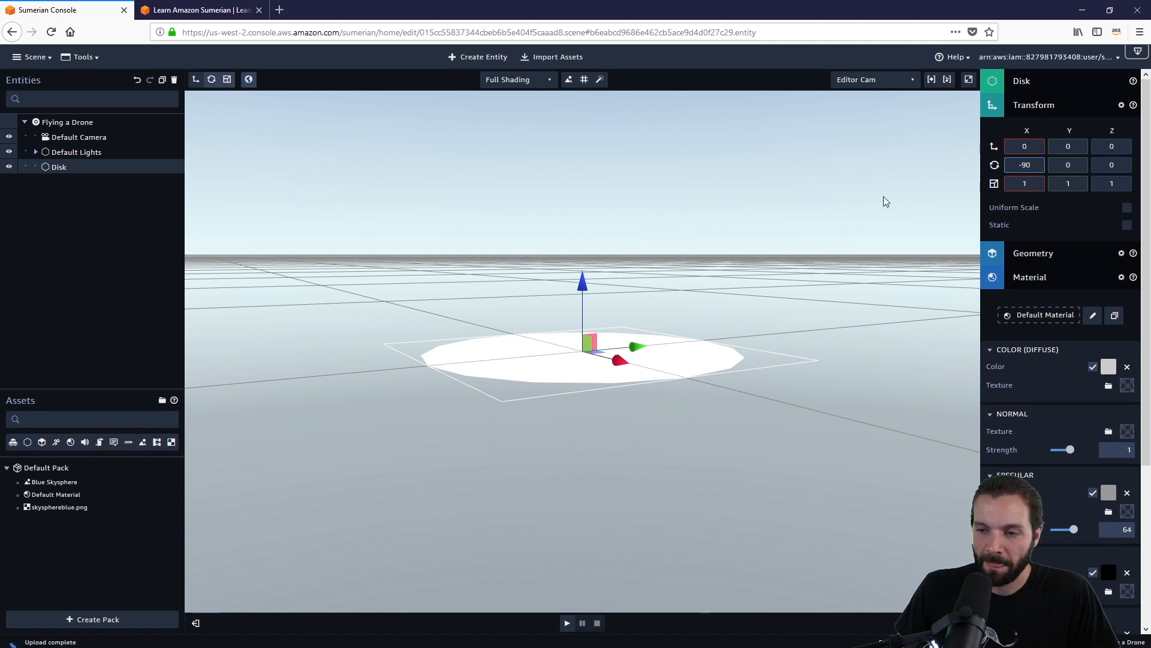
left_click_drag(827, 310, 680, 347)
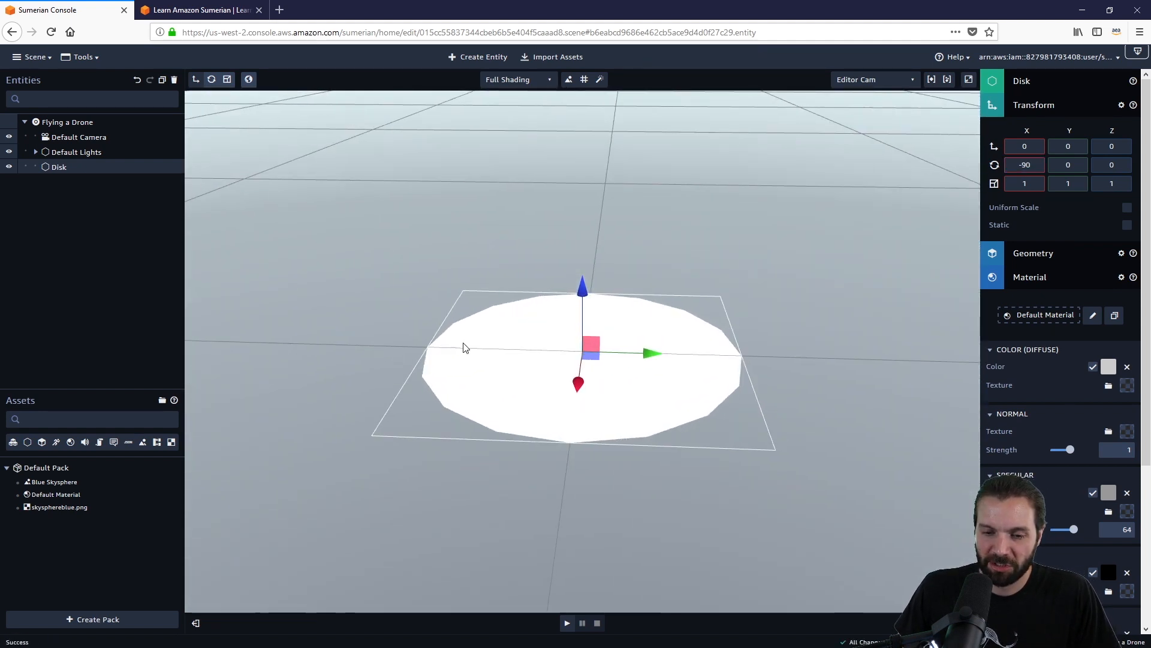
left_click(1032, 185)
type("00")
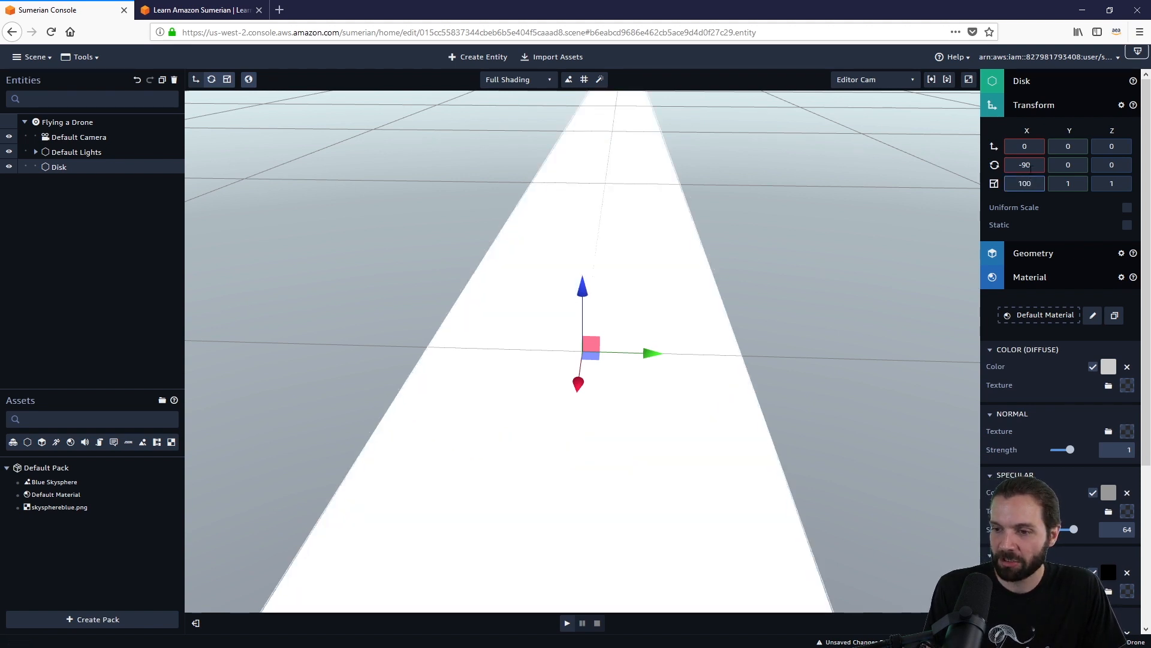
key("BackSpace")
key("BackSpace")
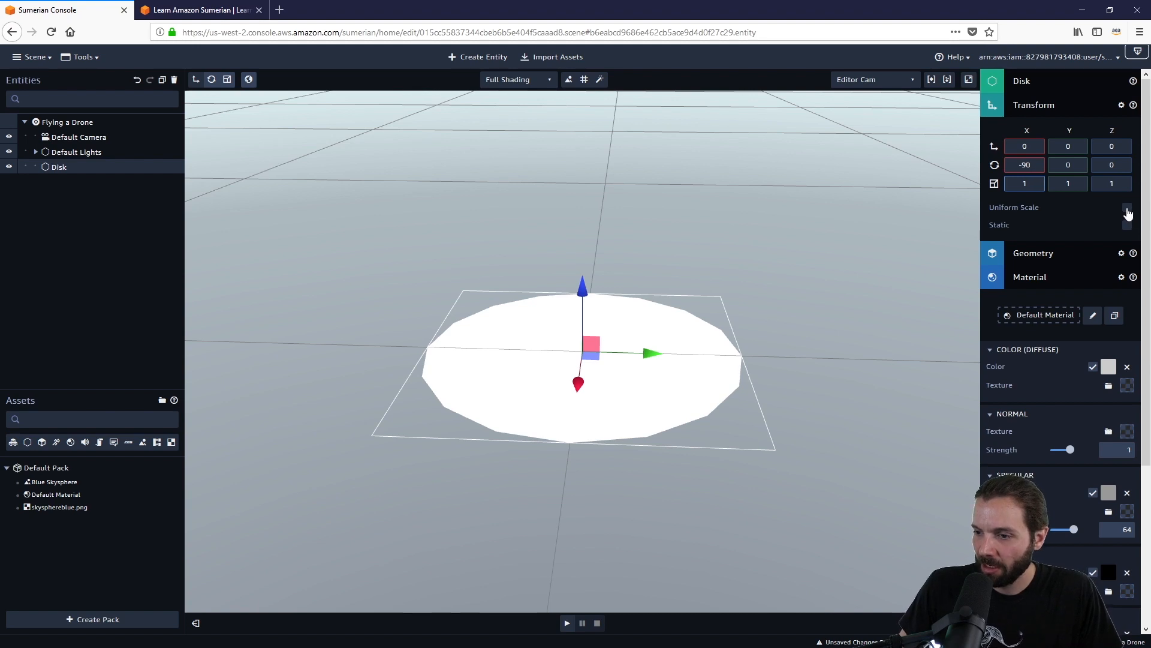
Step: Enable uniform scale for the disk and set its scale to 1000 on all axes
left_click(1128, 210)
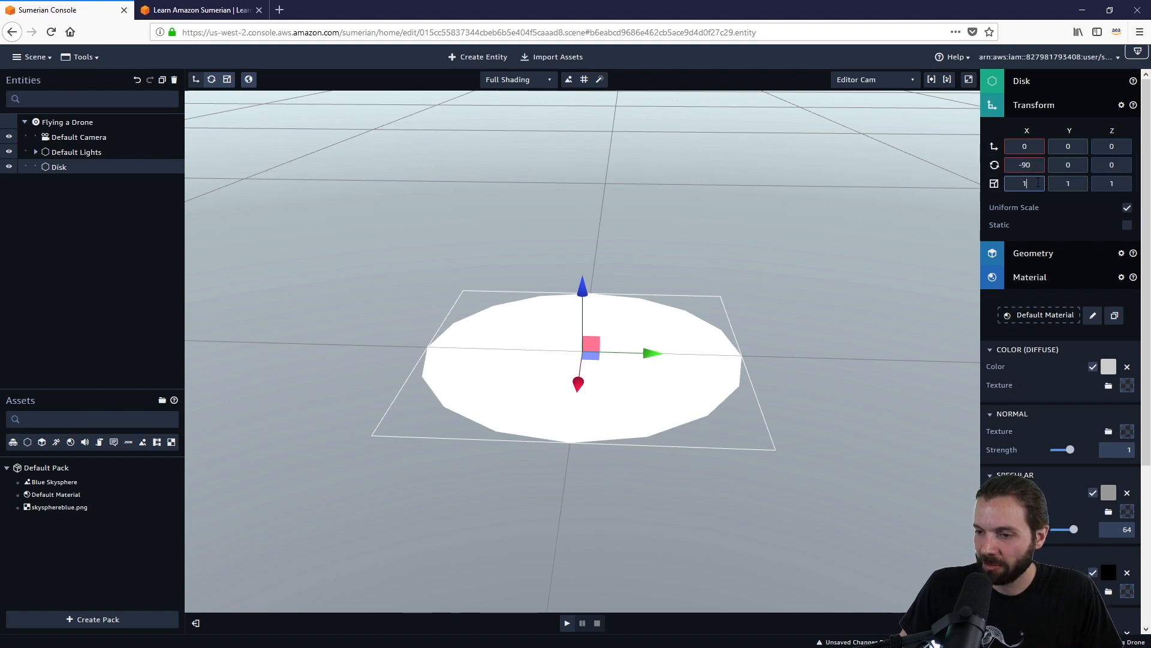
type("000")
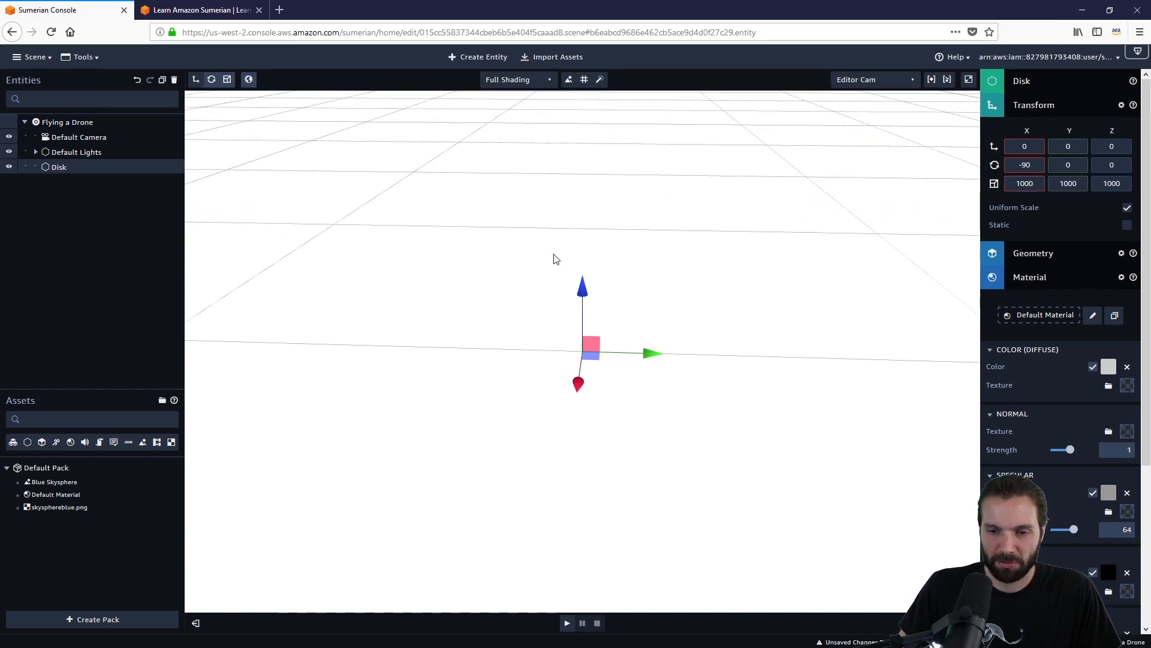
left_click_drag(554, 259, 264, 238)
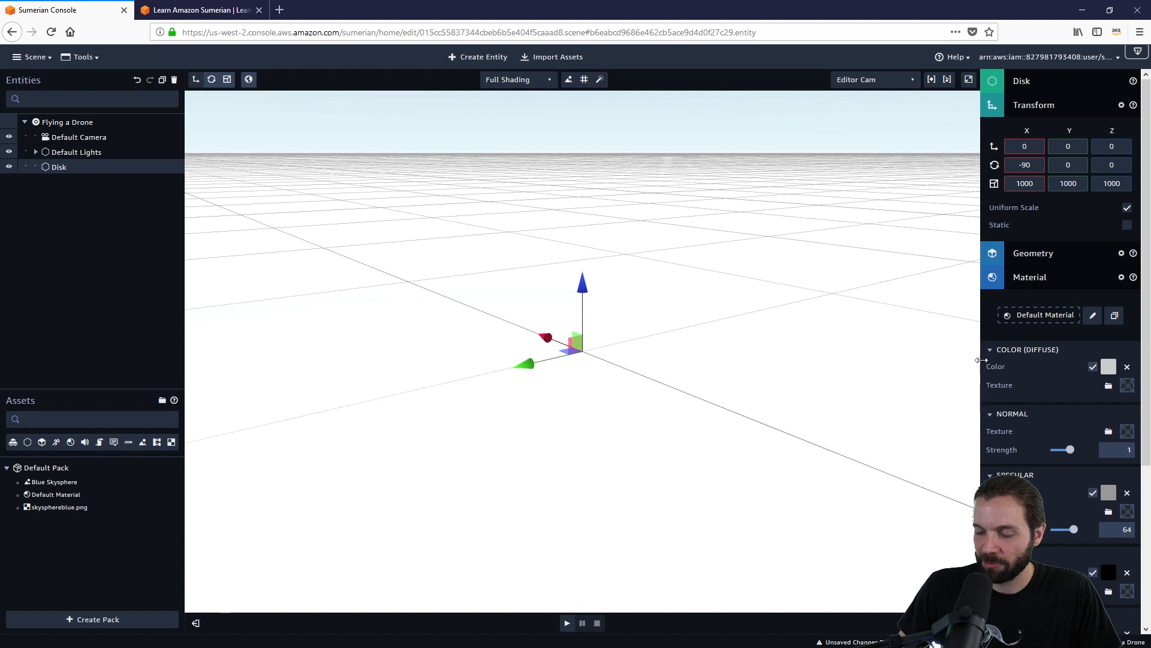
Step: Set the disk material's diffuse color to dark gray, hex 414040, and collapse its Transform and Material settings
left_click(1109, 369)
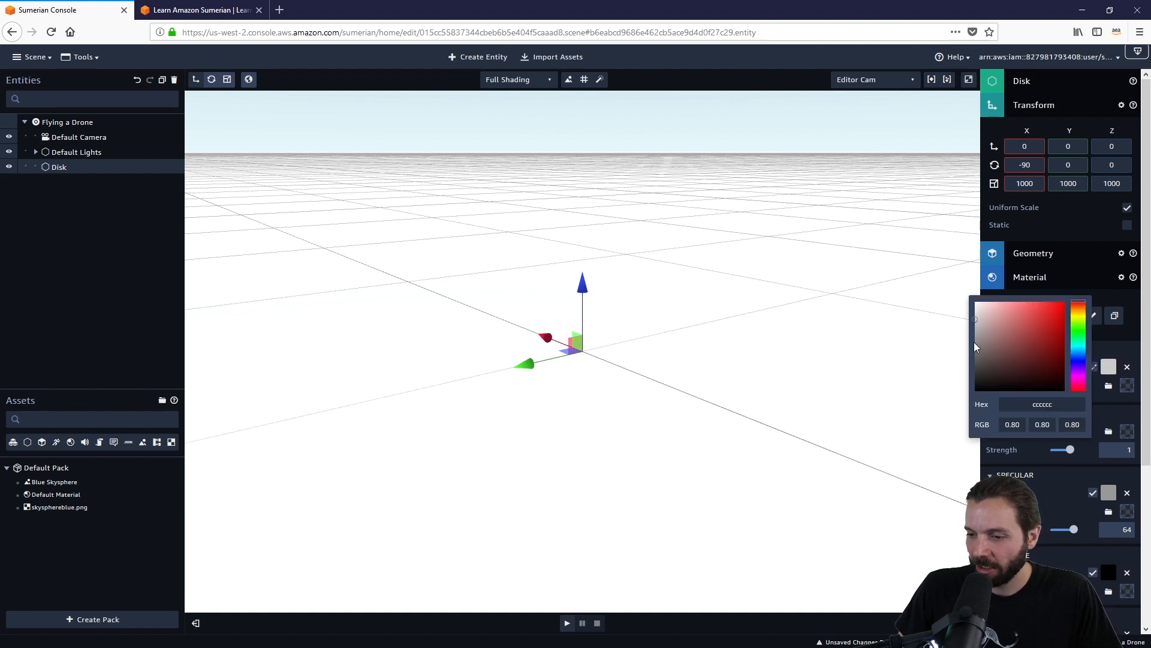
left_click(1058, 276)
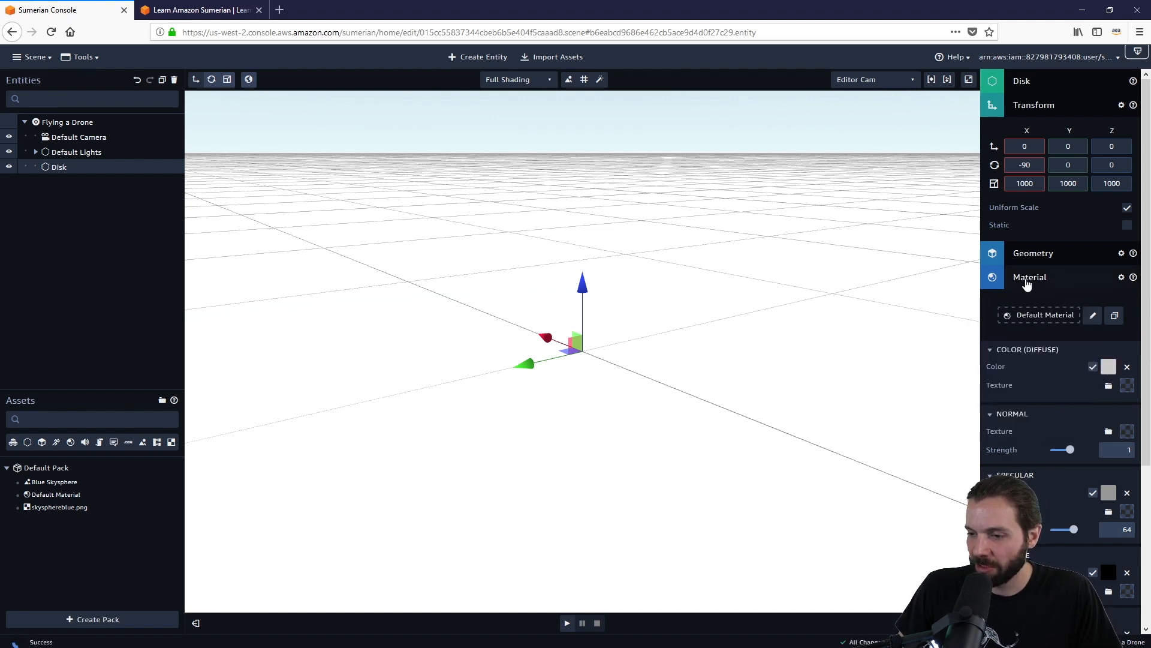
left_click(1109, 368)
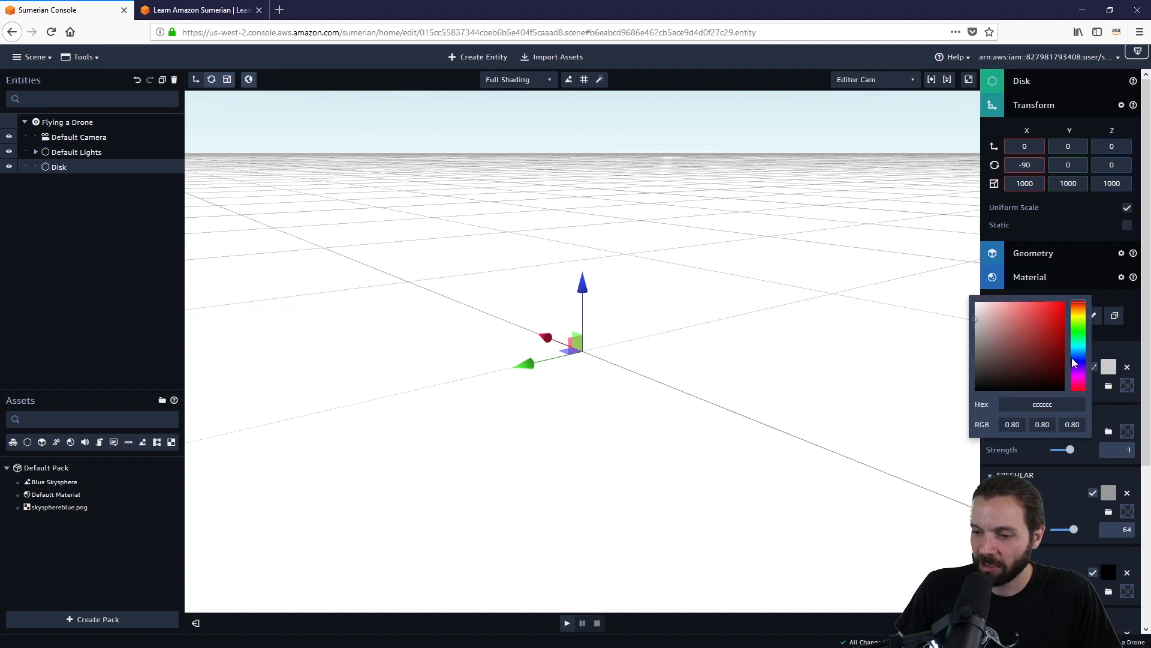
left_click_drag(976, 362, 976, 368)
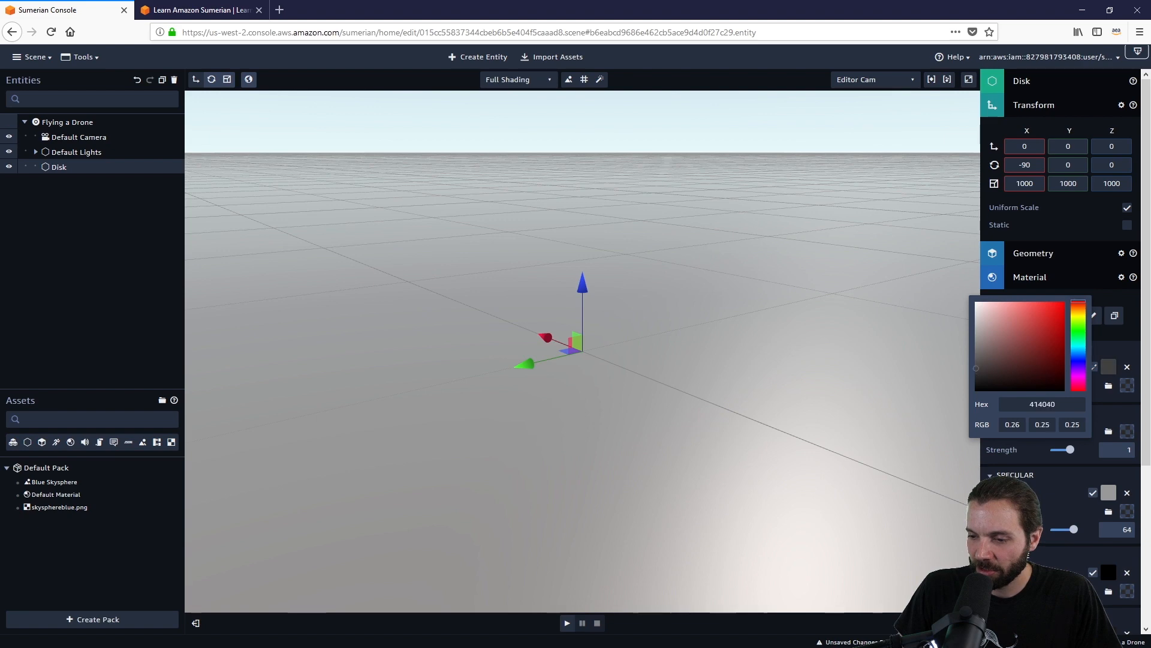
left_click(726, 347)
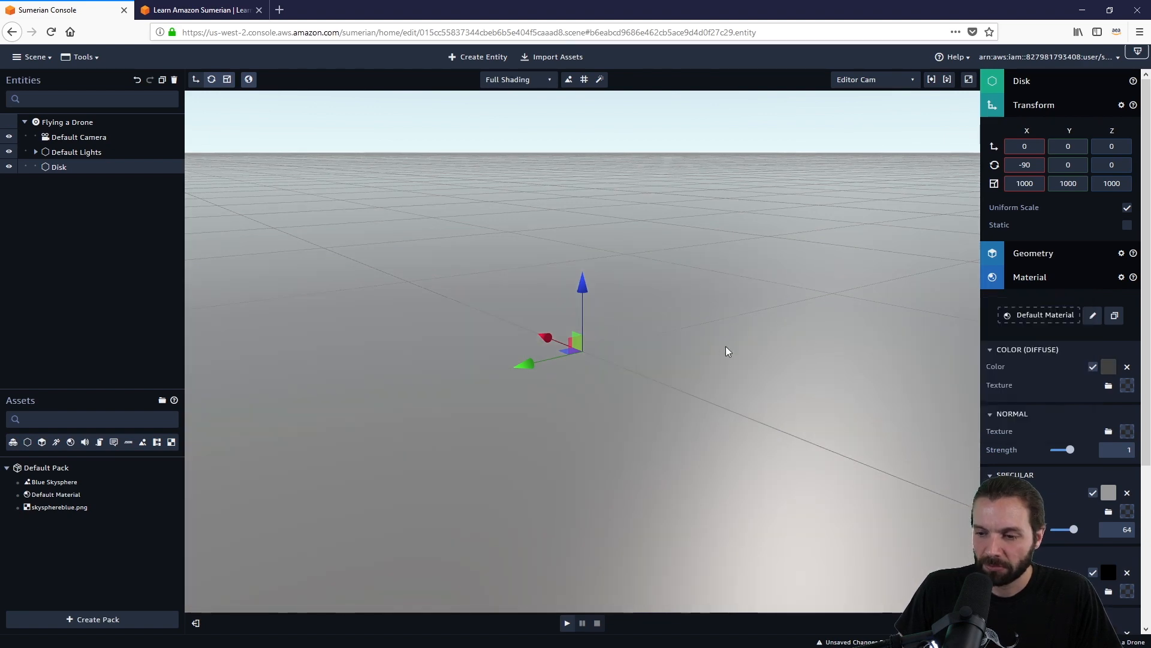
left_click_drag(775, 300, 714, 286)
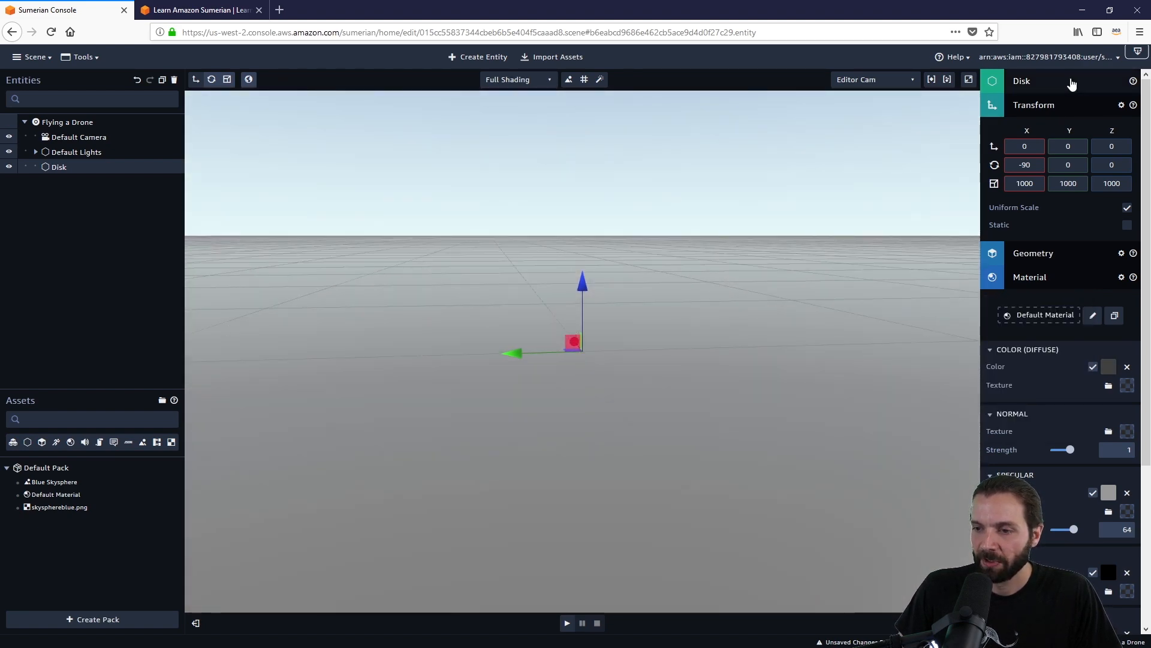
left_click(1028, 111)
left_click(1030, 153)
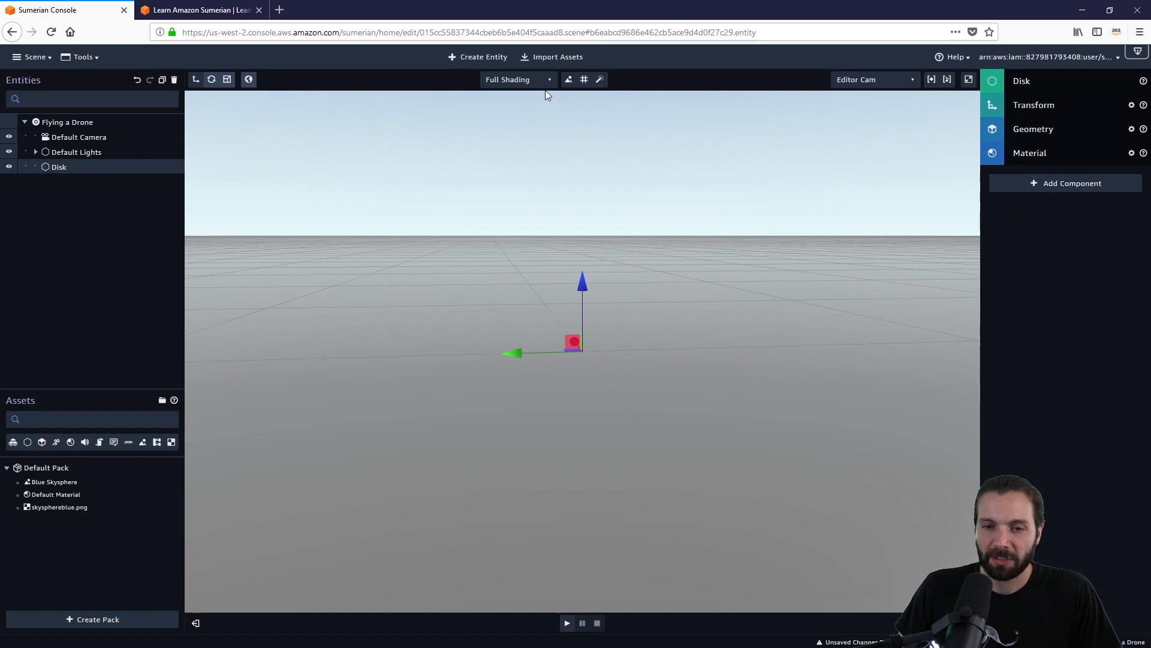
Step: Import the Drone asset pack from the asset library into the scene's assets
left_click(568, 58)
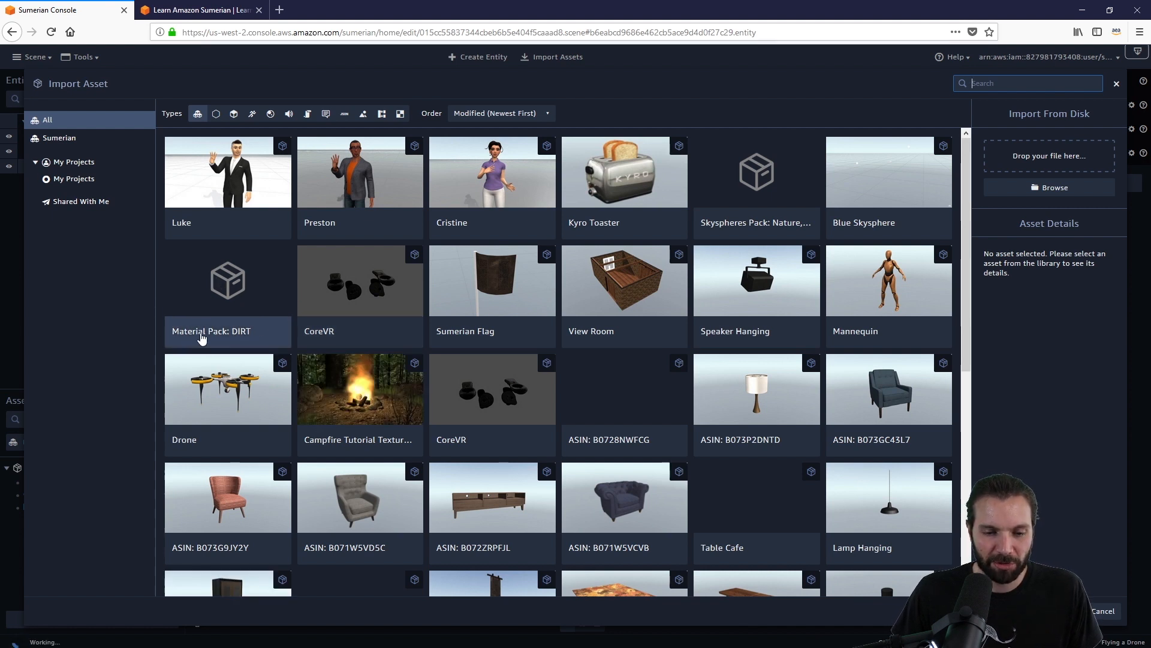
left_click(226, 394)
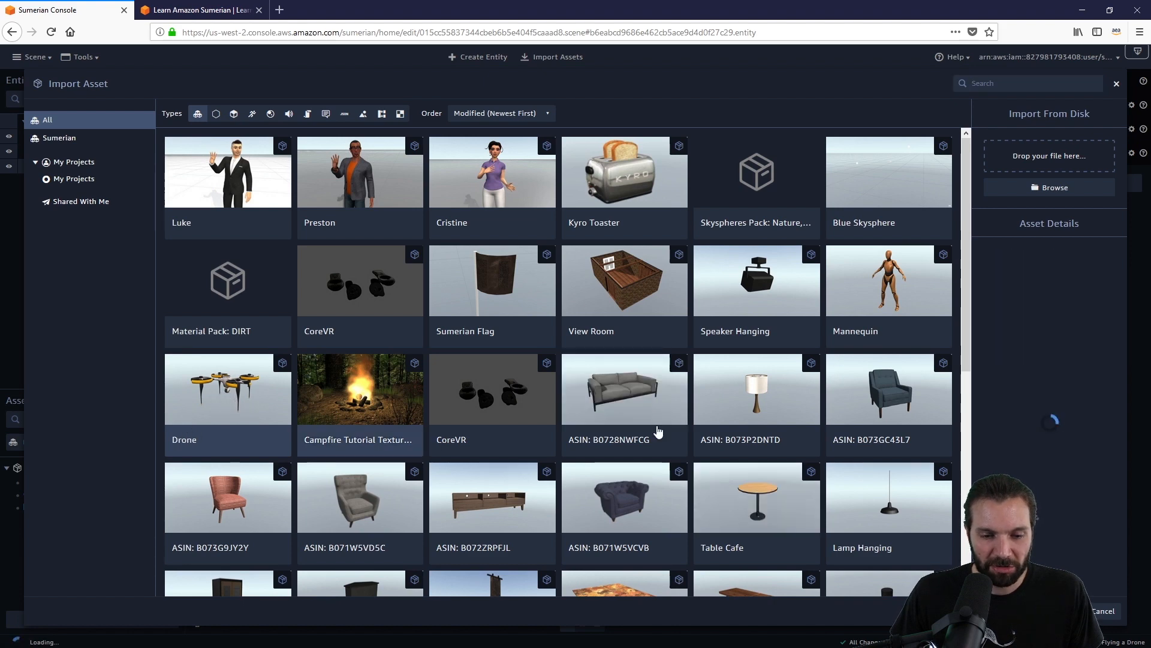
left_click(1044, 407)
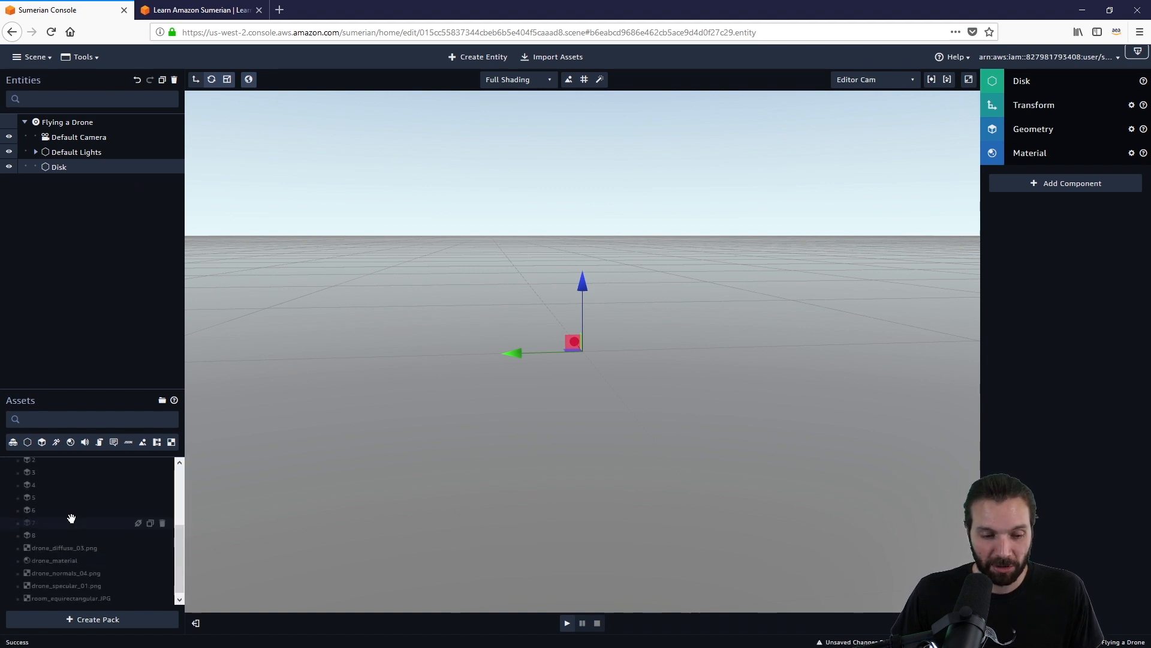
Step: Place the drone.fbx model from the Drone pack into the scene above the ground disk
scroll(60, 527, "up", 3)
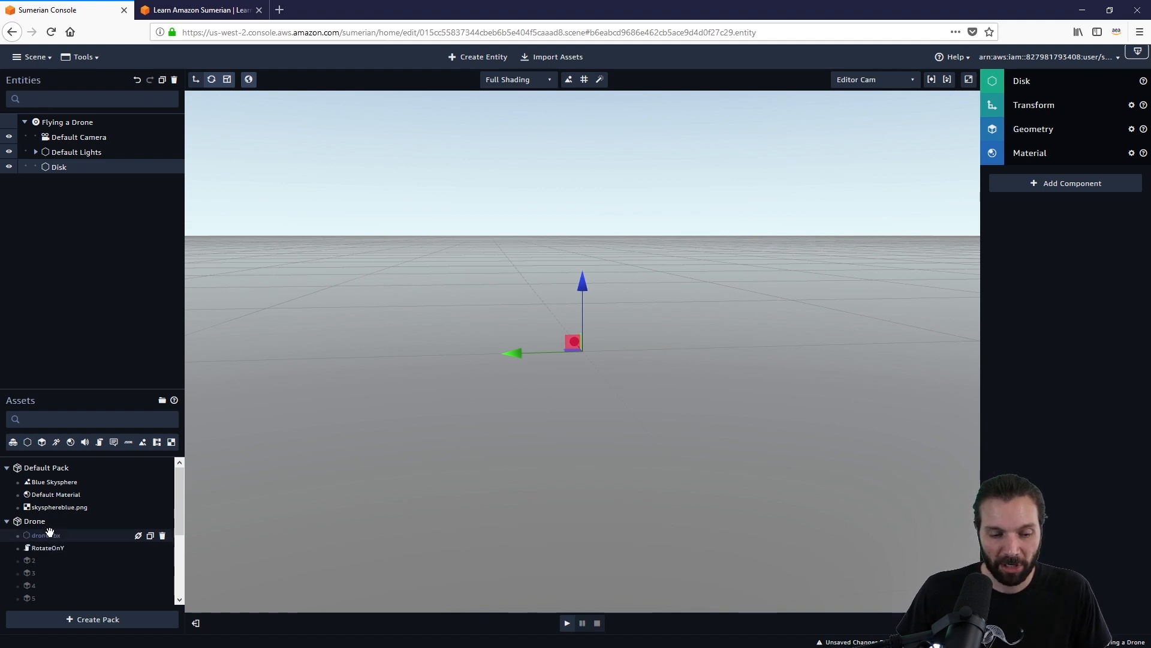
left_click(45, 536)
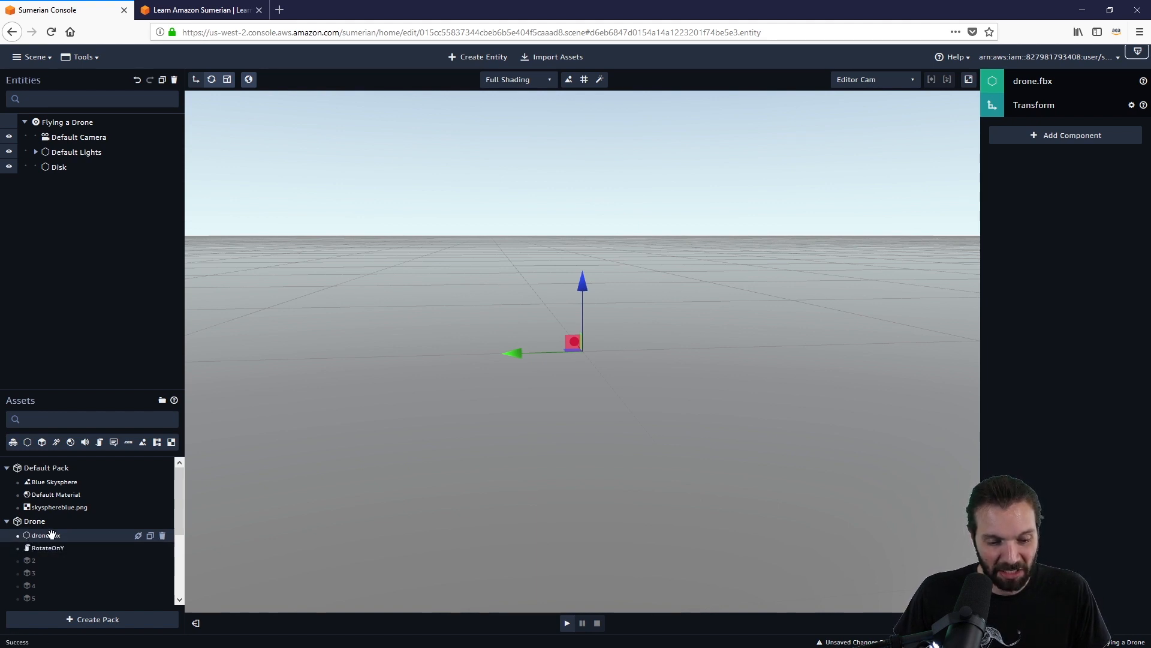
left_click_drag(50, 534, 620, 329)
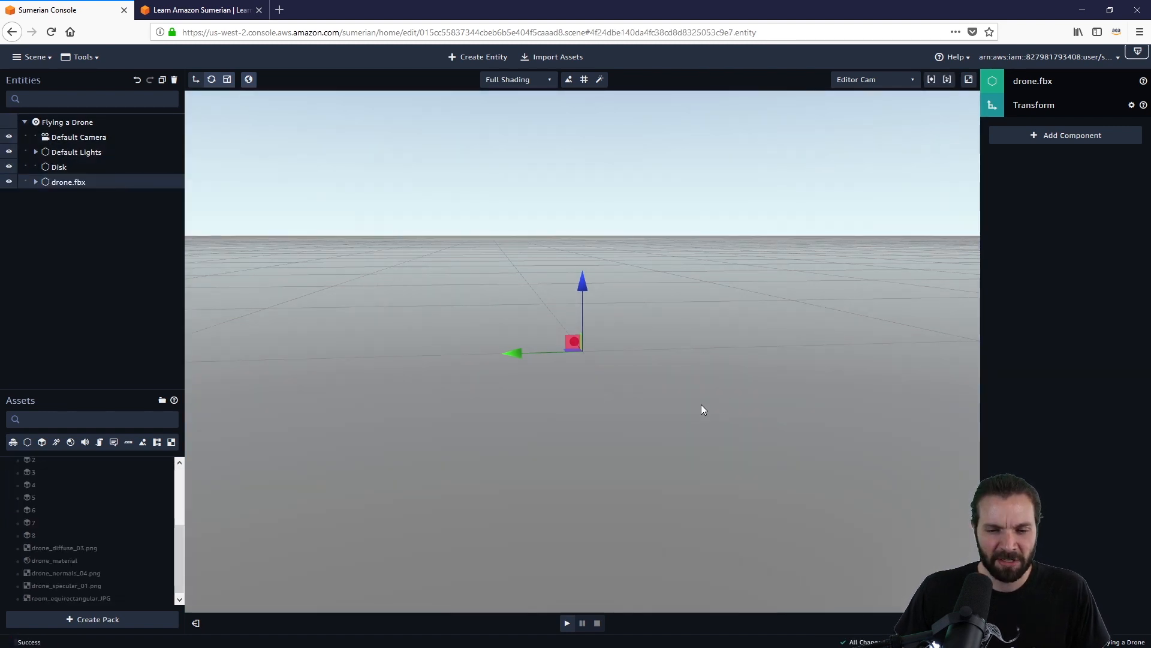
left_click_drag(722, 391, 331, 545)
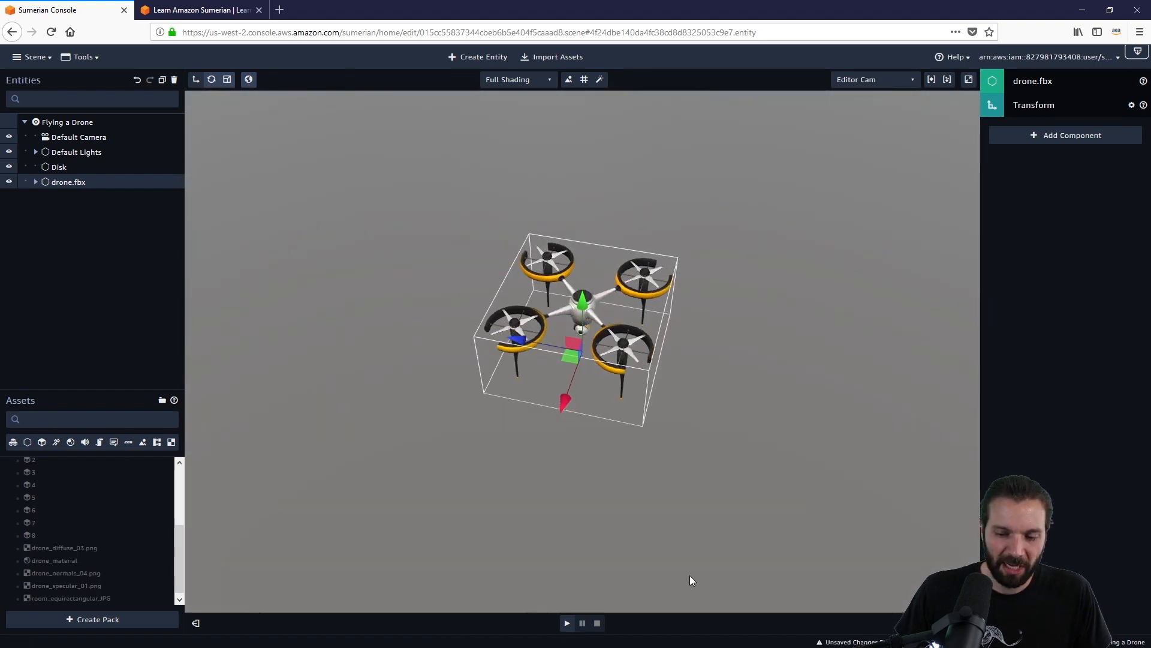
Step: Play the scene, view the drone from another angle, and stop playback
left_click(567, 623)
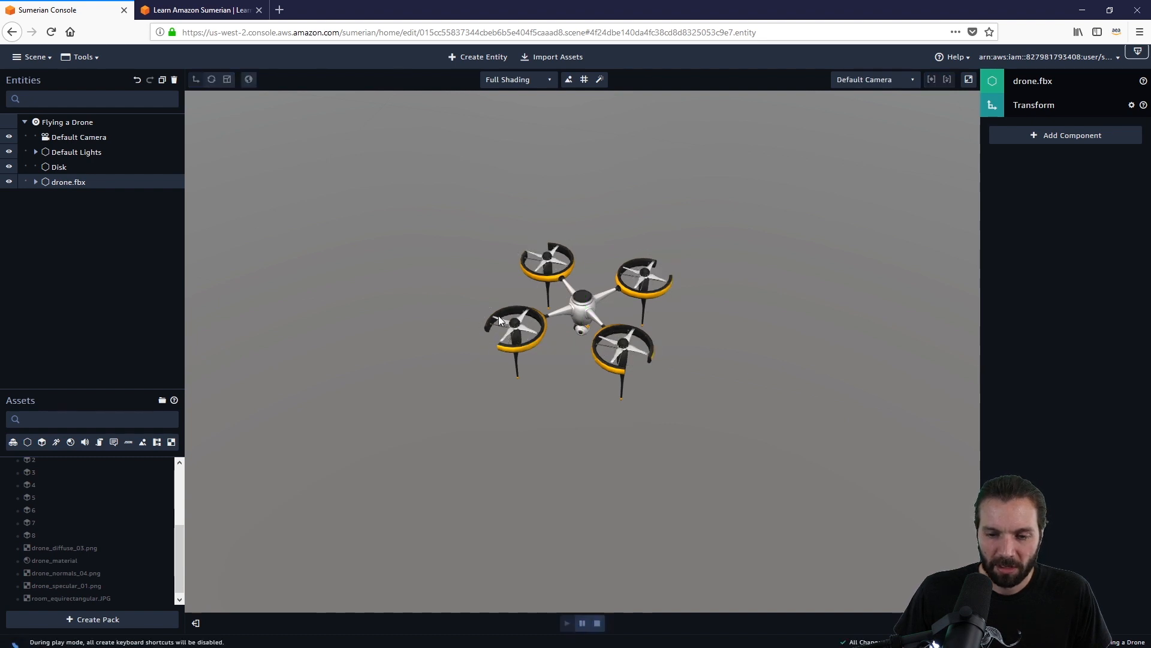
left_click_drag(462, 484, 645, 588)
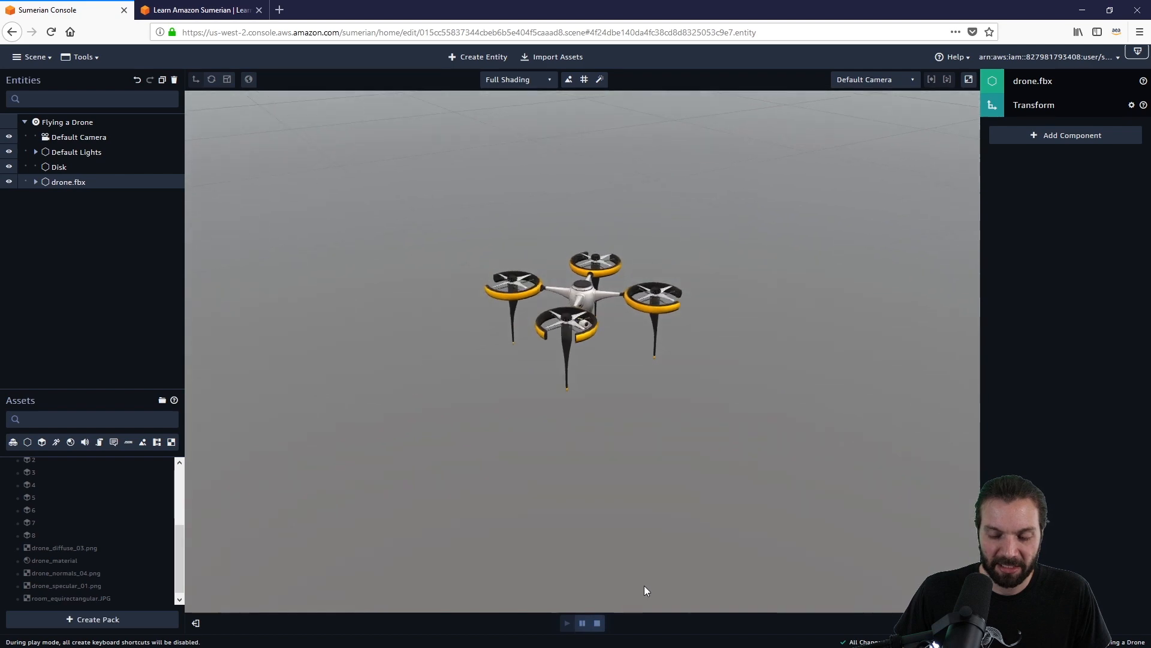
left_click(597, 622)
Step: Raise the drone vertically so it floats just above the ground disk
left_click_drag(702, 454, 344, 412)
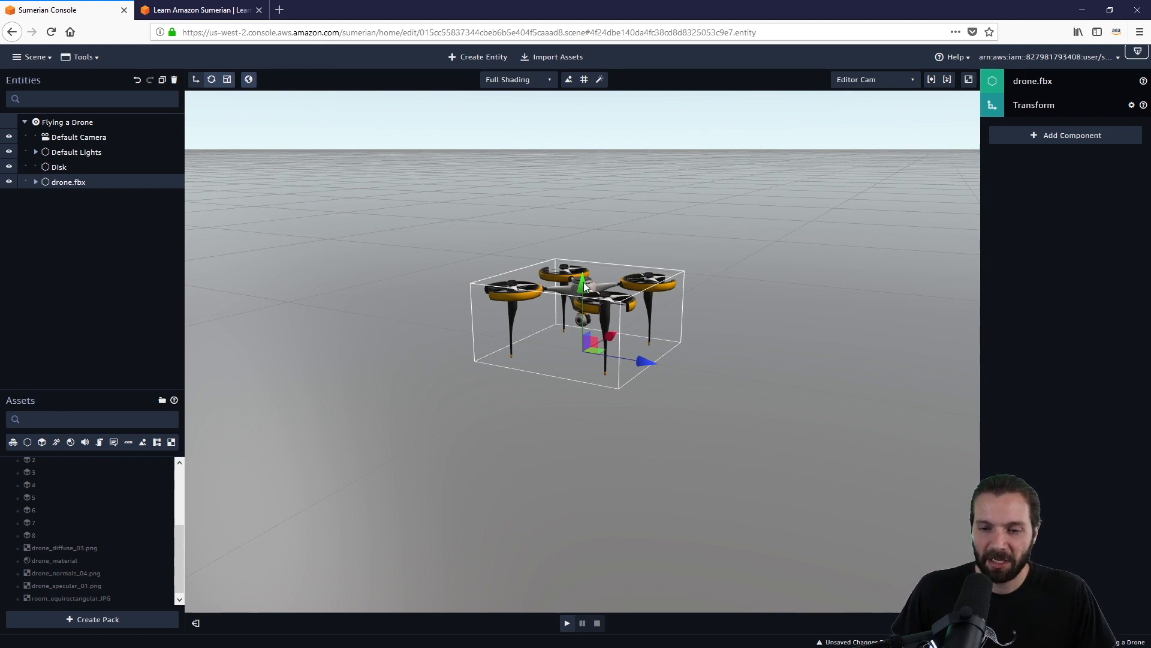
left_click_drag(585, 287, 653, 187)
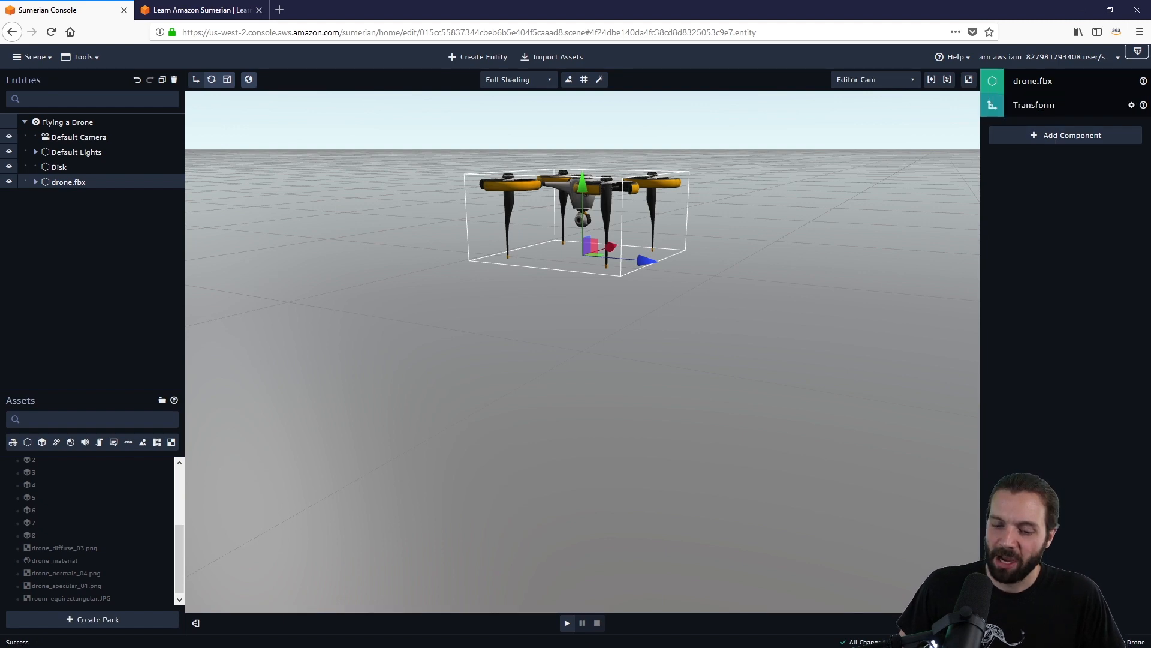
Step: Play the scene with the raised drone, examine from several angles whether it falls, and stop playback
left_click(568, 623)
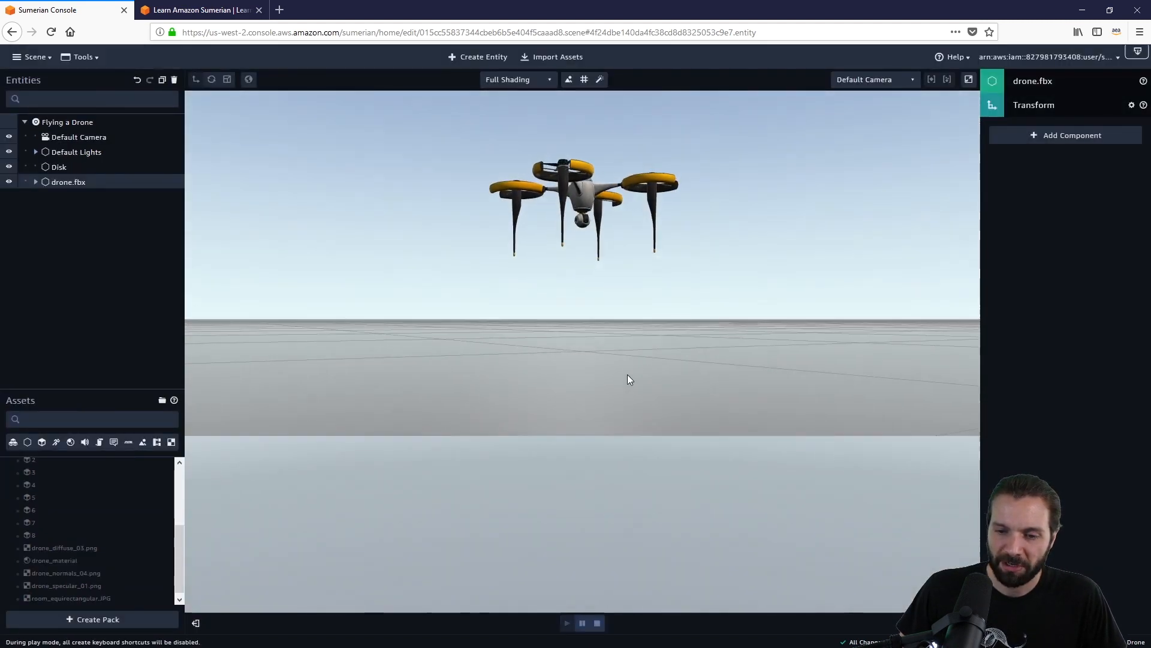
left_click_drag(627, 375, 479, 404)
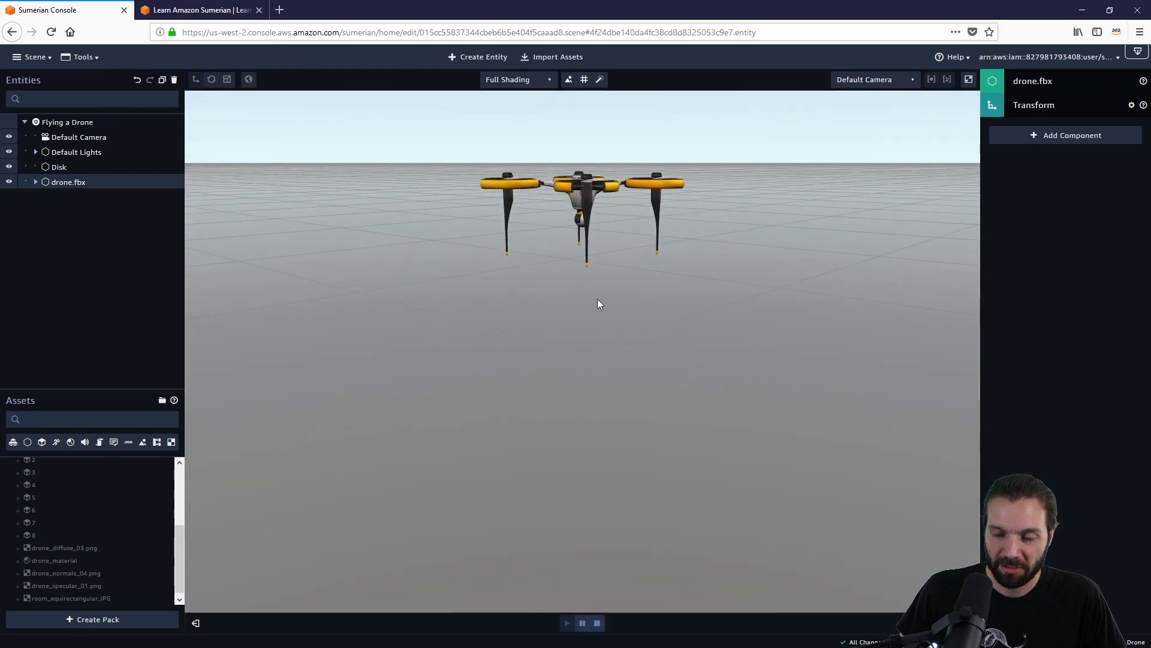
left_click_drag(702, 336, 543, 200)
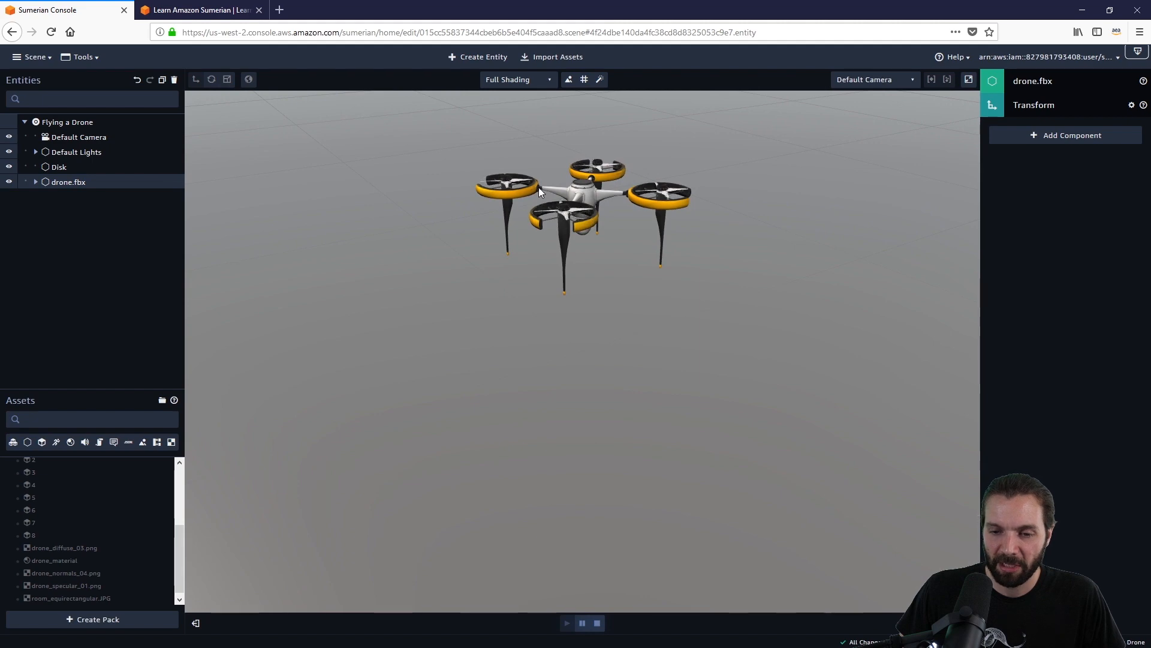
left_click_drag(478, 420, 488, 383)
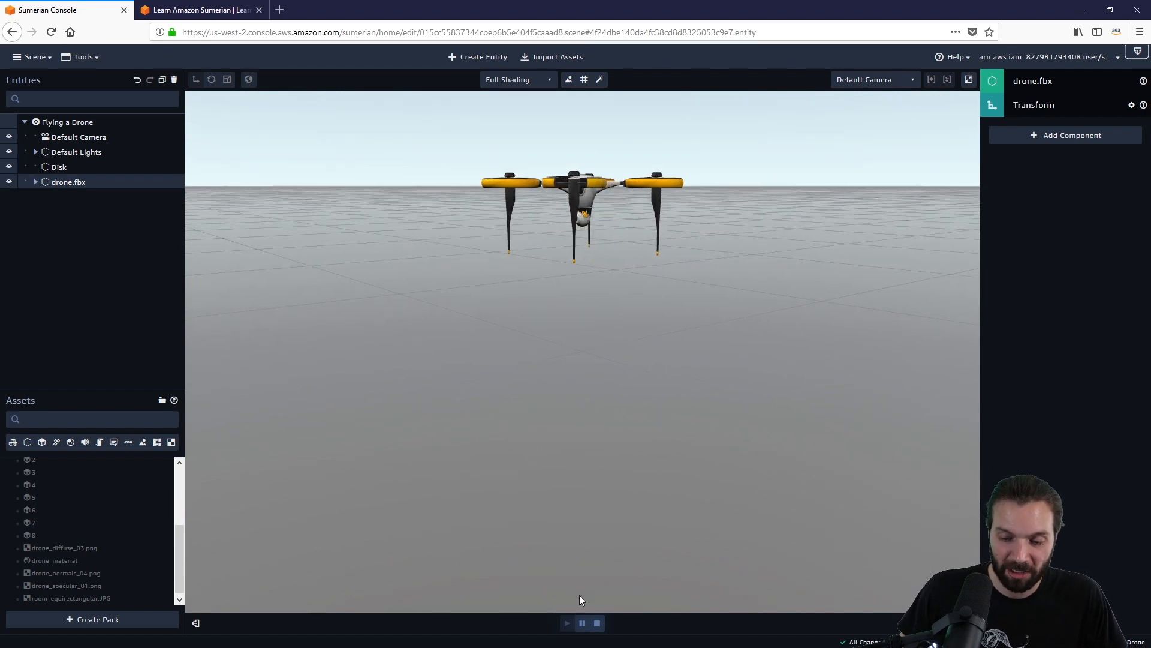
left_click(597, 624)
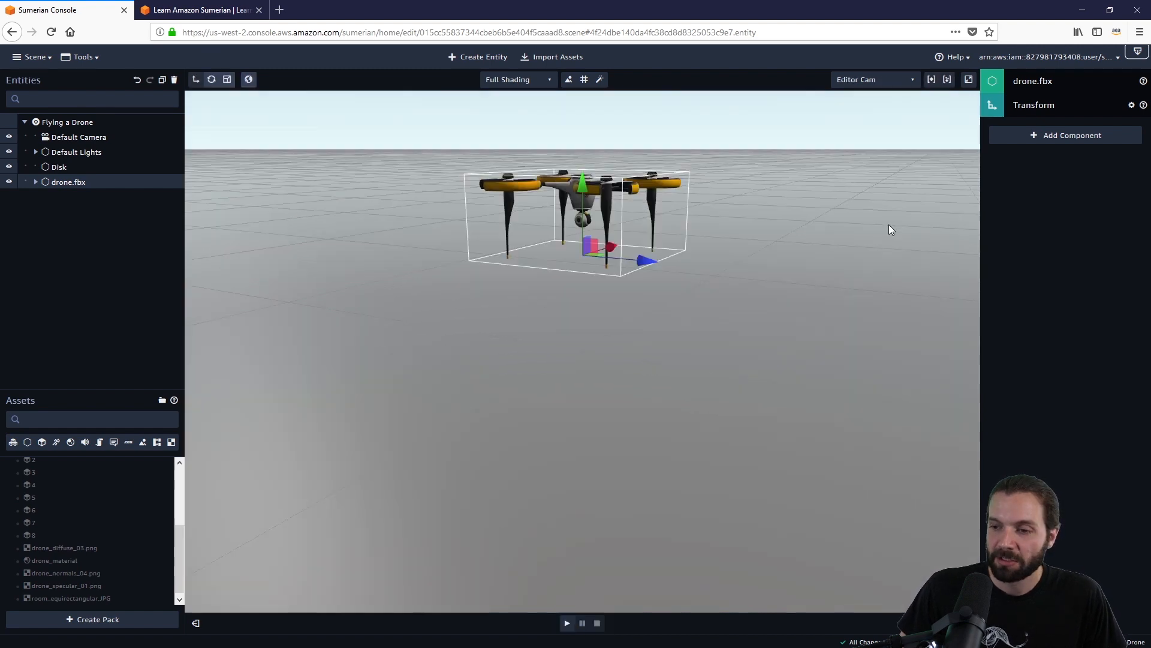
Step: Add a Rigid Body component to the drone and collapse its settings
left_click(1068, 136)
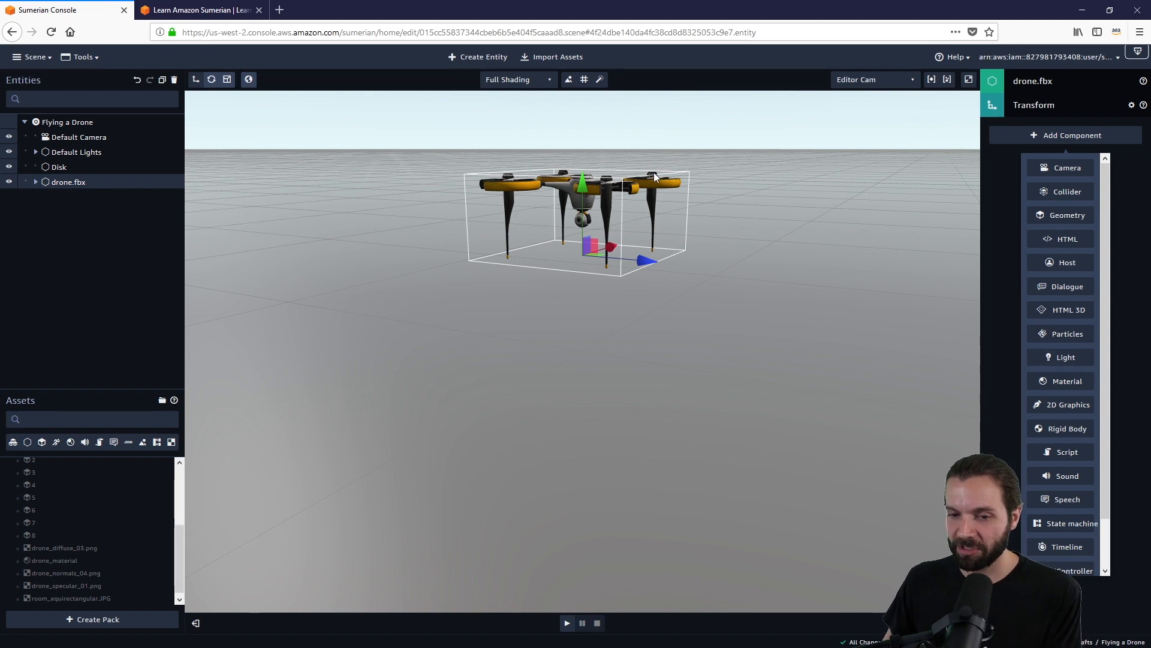
left_click(1075, 429)
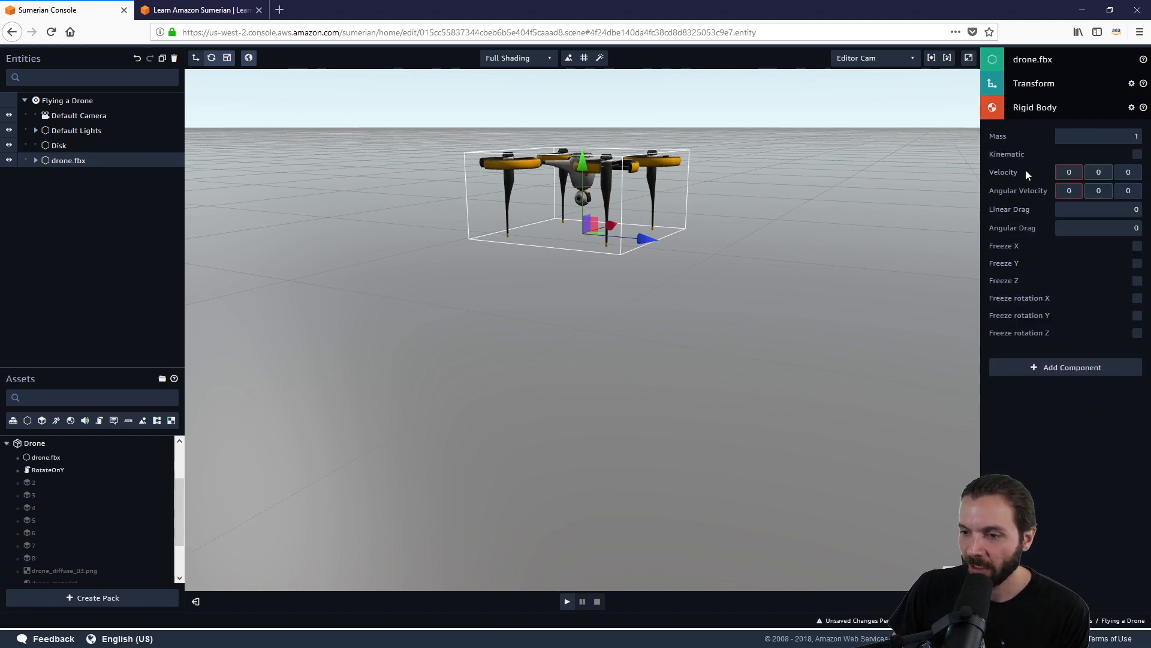
left_click(1045, 110)
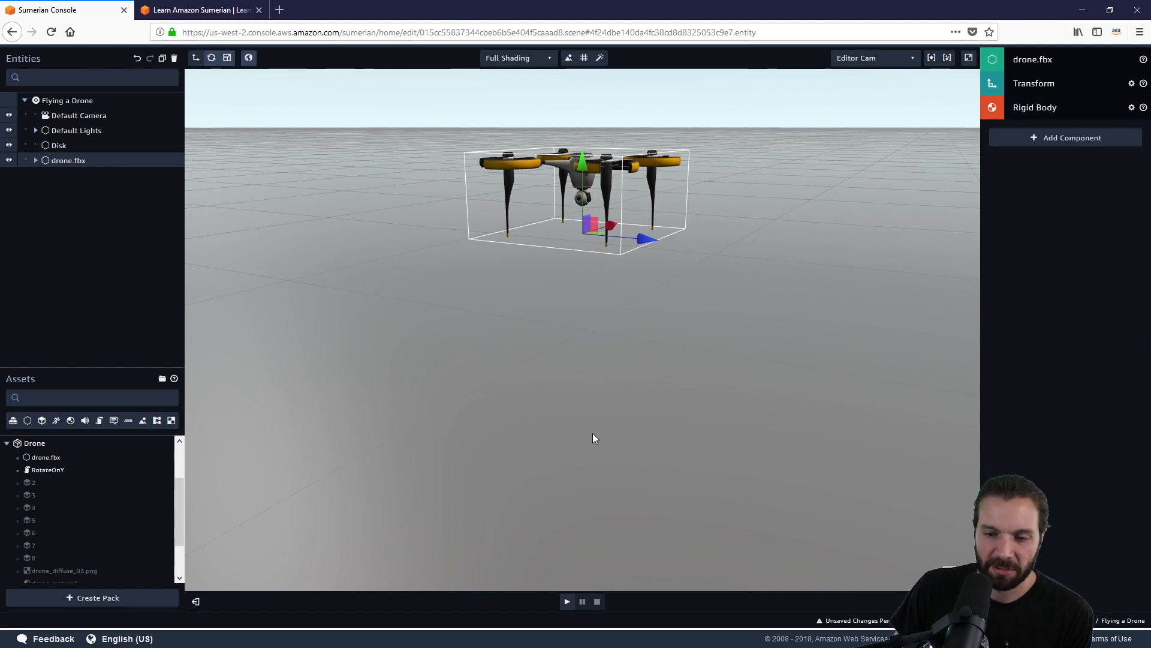
Step: Move the drone higher above the ground along its vertical axis
scroll(585, 398, "down", 3)
left_click_drag(581, 188, 574, 104)
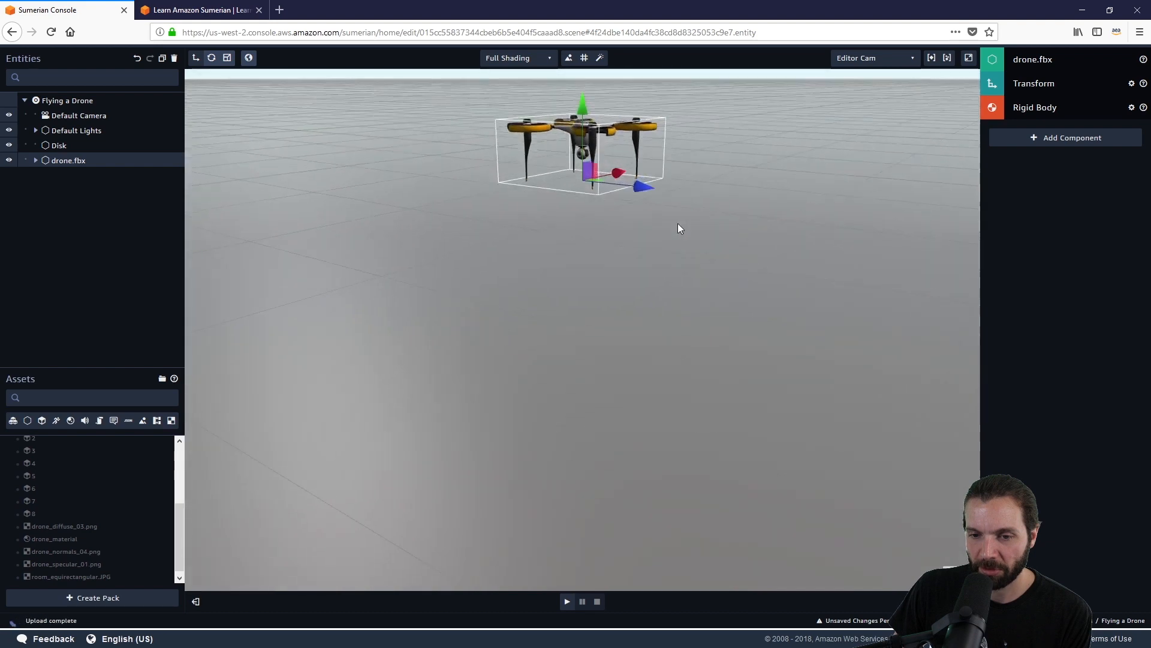
Step: Play the scene to test how gravity affects the rigid-body drone, and stop playback
scroll(633, 249, "down", 2)
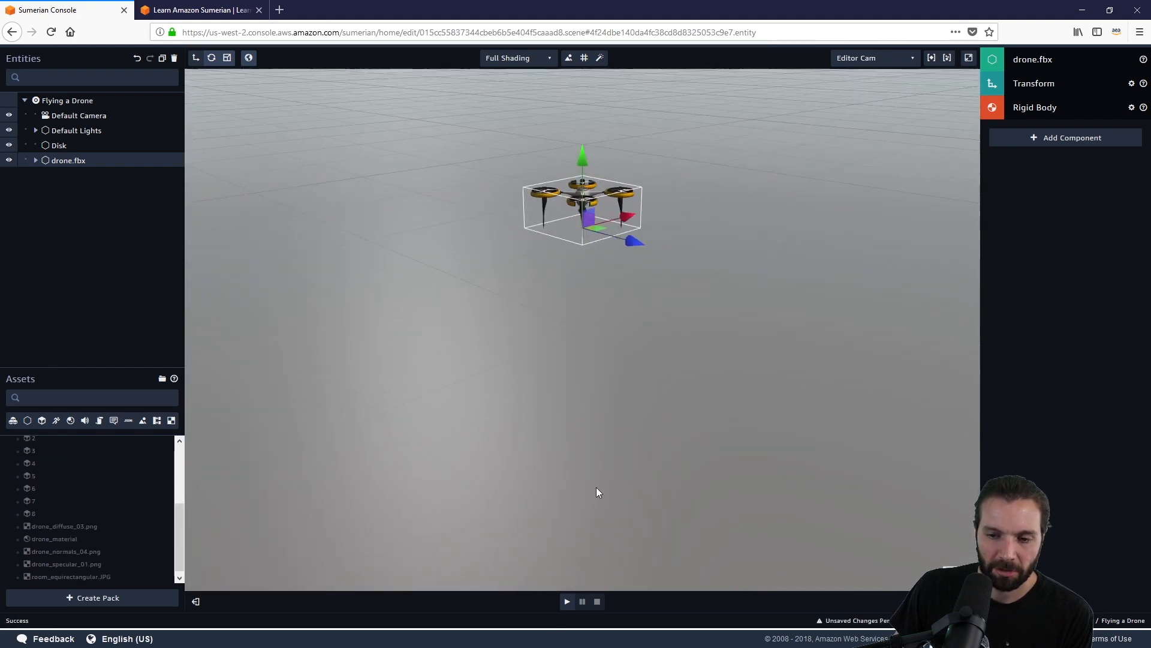
left_click_drag(597, 492, 601, 460)
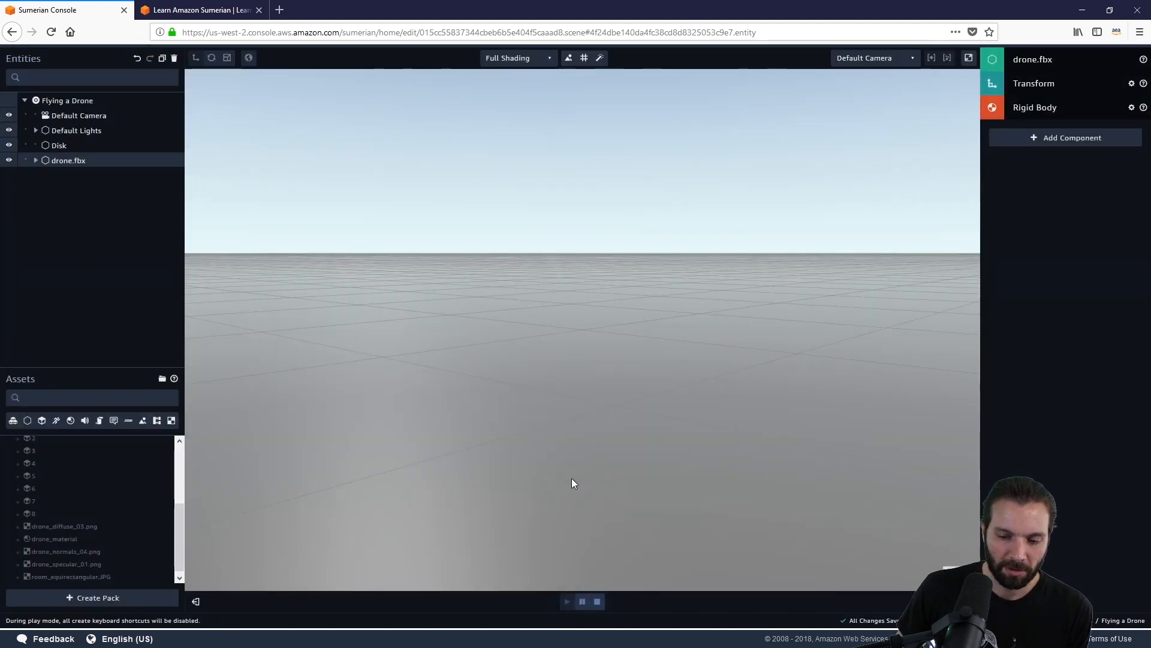
left_click(597, 601)
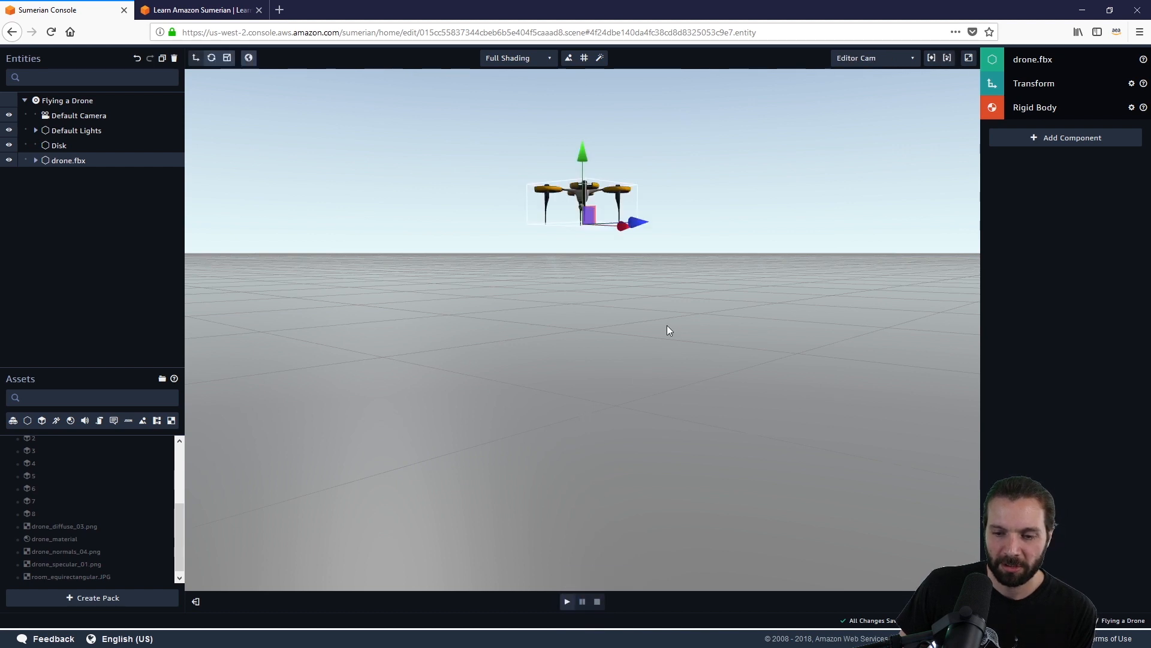
Step: Add a Collider component to the ground disk
left_click_drag(669, 330, 656, 346)
left_click(74, 143)
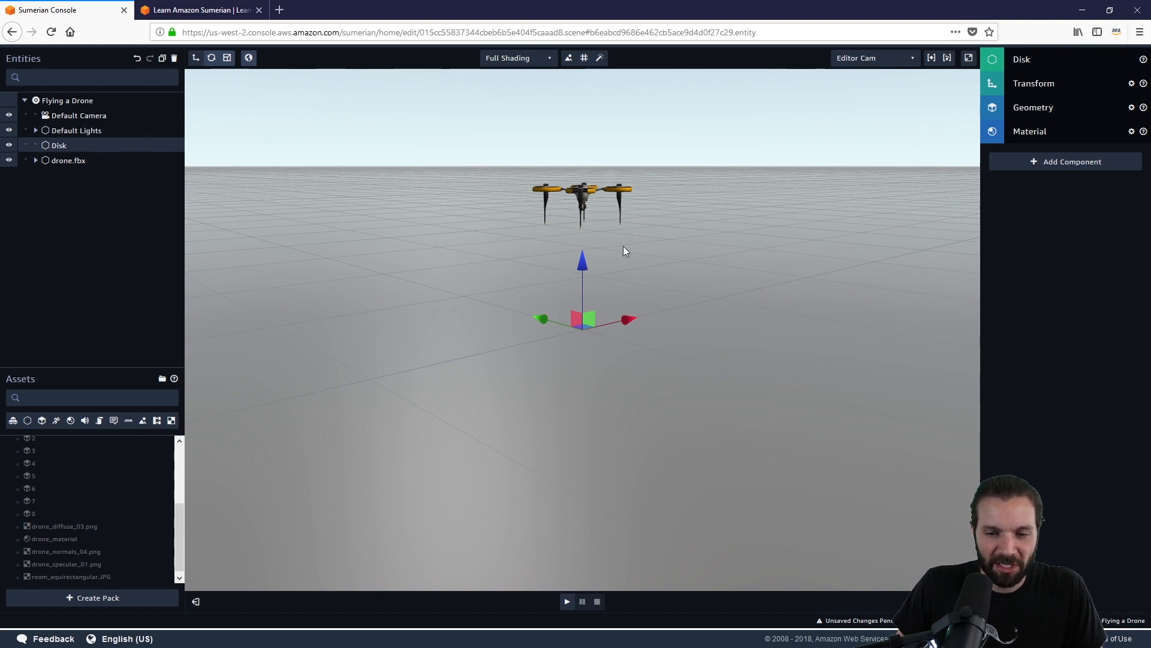
left_click_drag(628, 409, 577, 389)
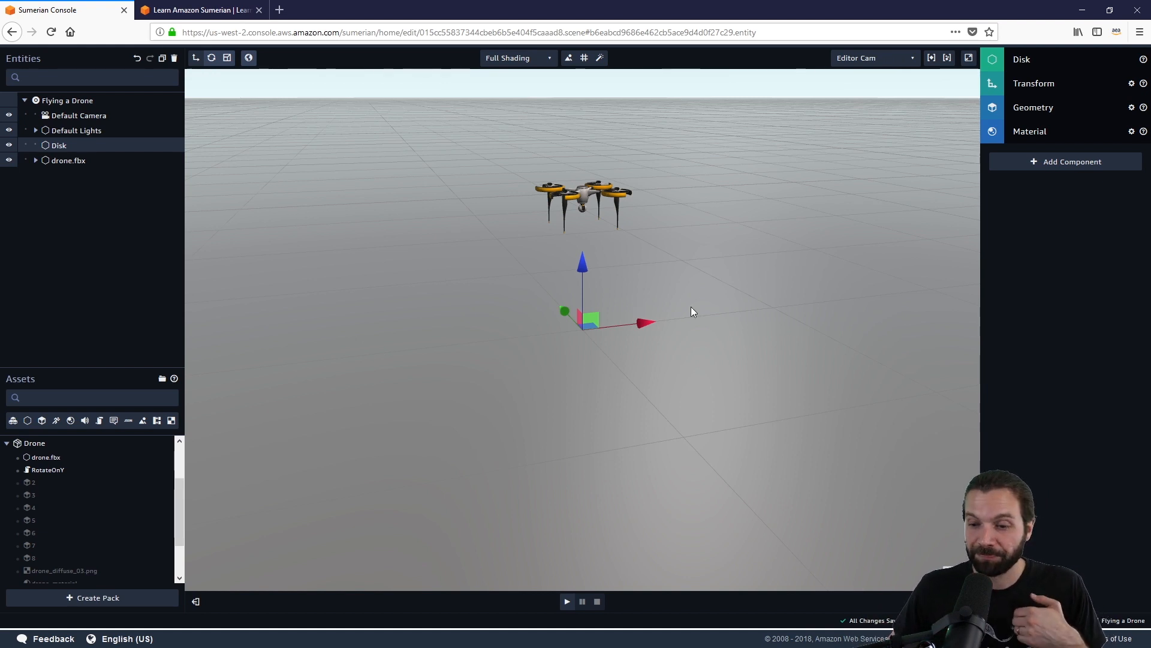
left_click(575, 206)
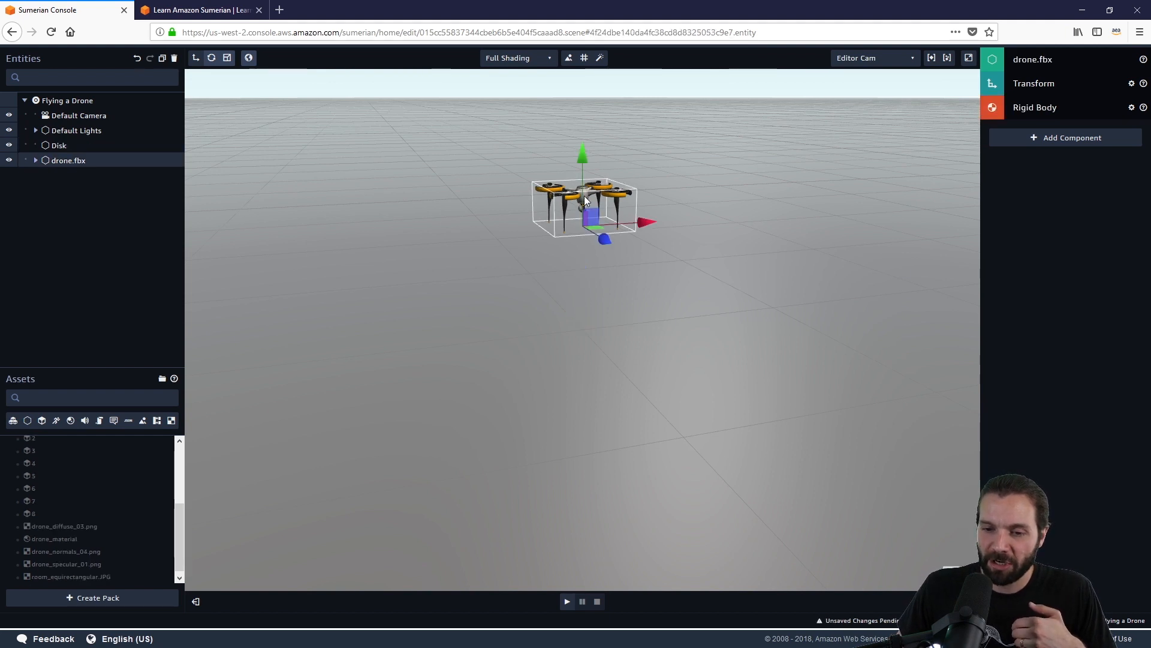
left_click(725, 350)
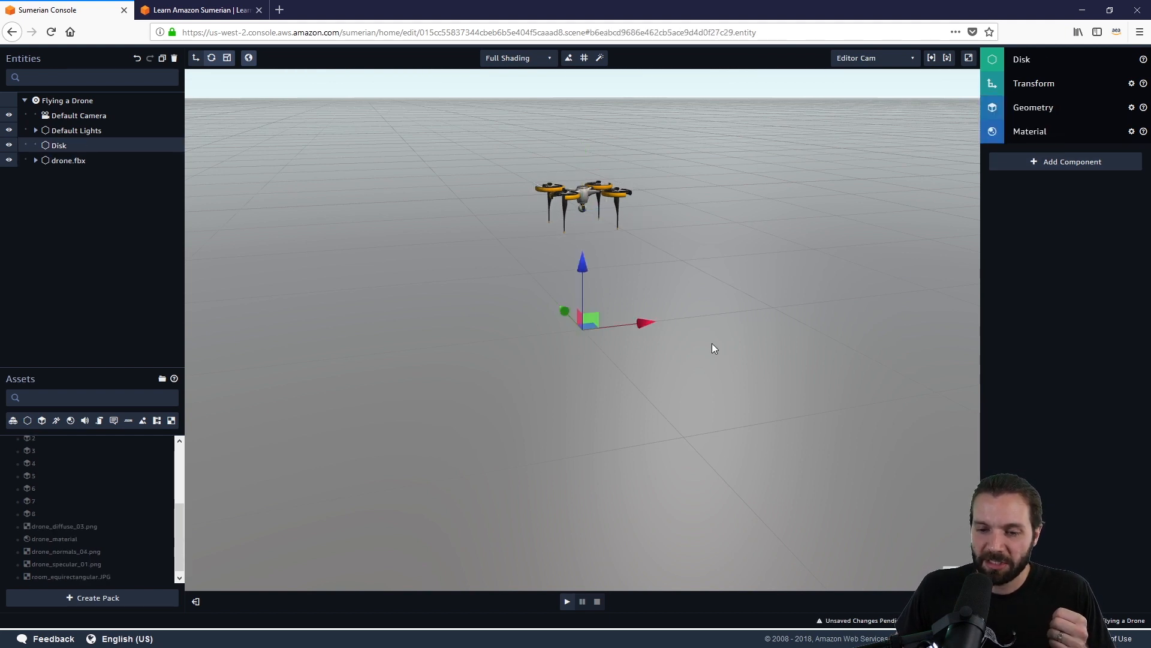
left_click(1074, 162)
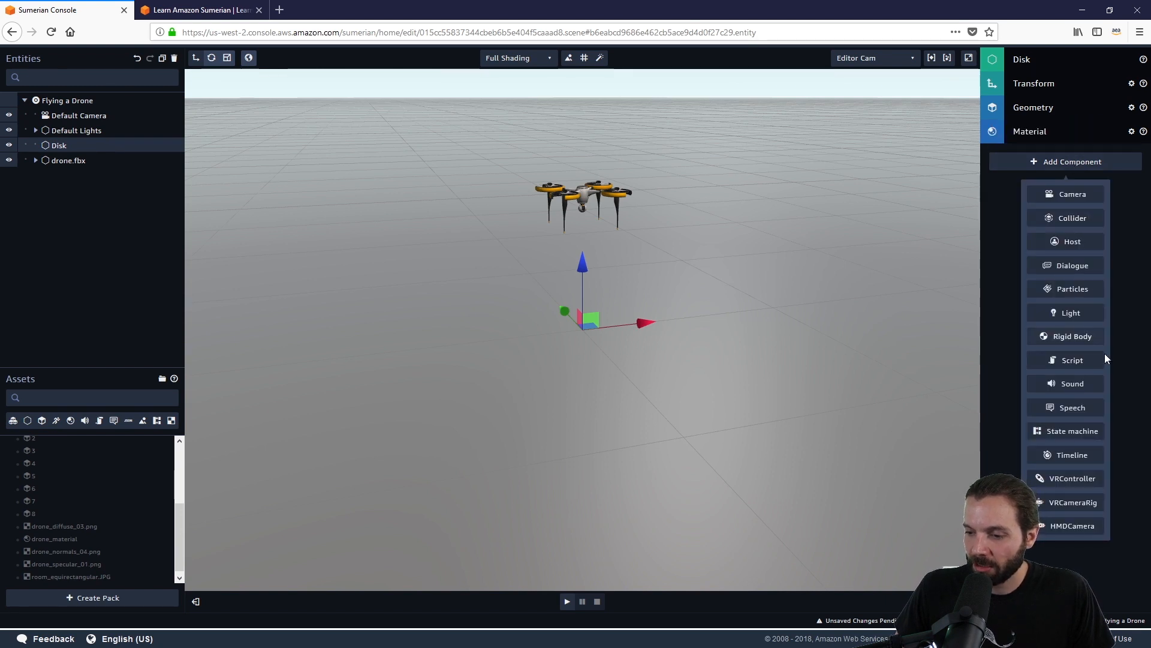
left_click(1073, 220)
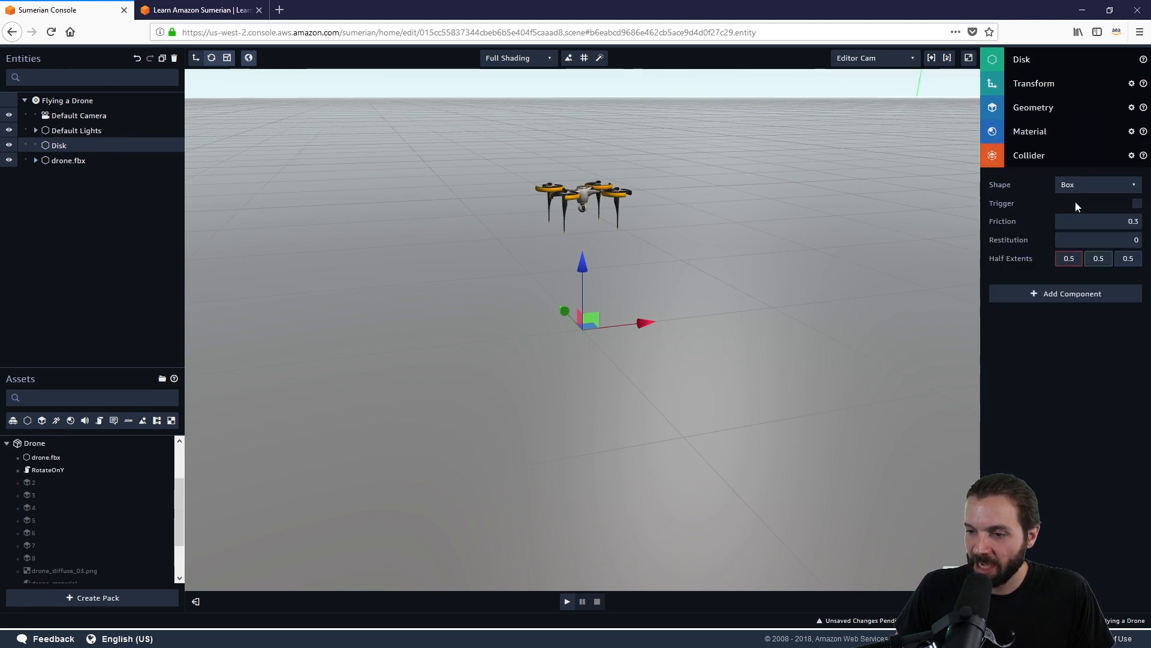
Step: Set the disk collider's shape to Infinite Plane and collapse the Collider settings
left_click_drag(782, 359, 816, 344)
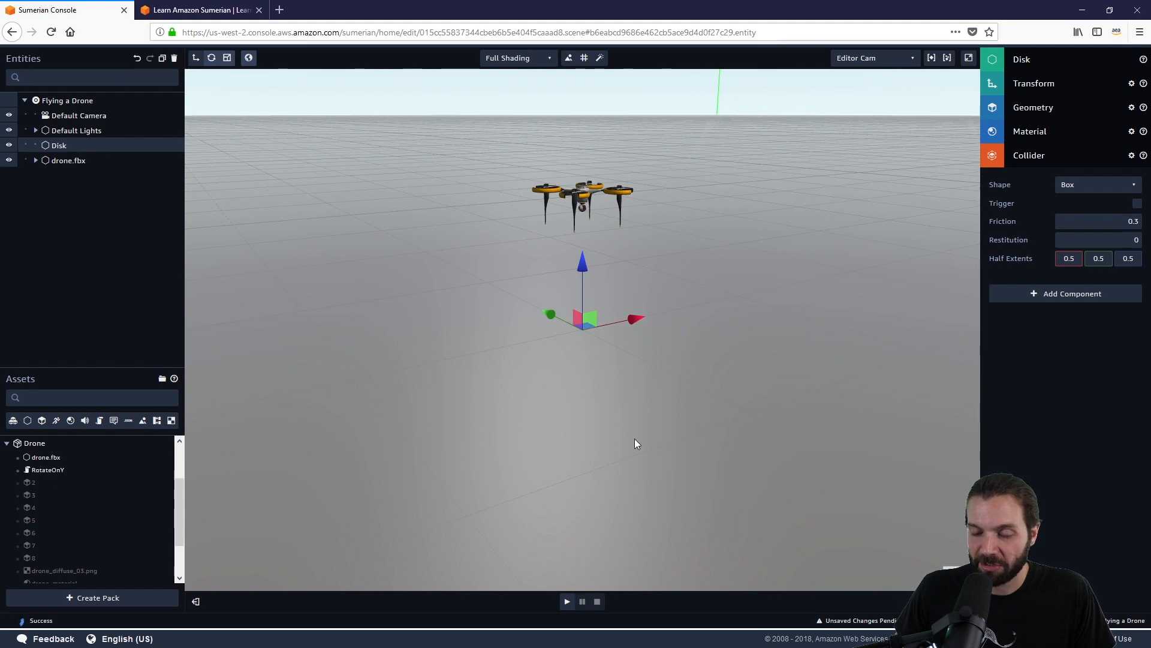
mouse_move(725, 440)
left_mouse_down()
mouse_move(689, 437)
mouse_move(686, 419)
mouse_move(752, 390)
mouse_move(766, 355)
mouse_move(730, 429)
left_mouse_up()
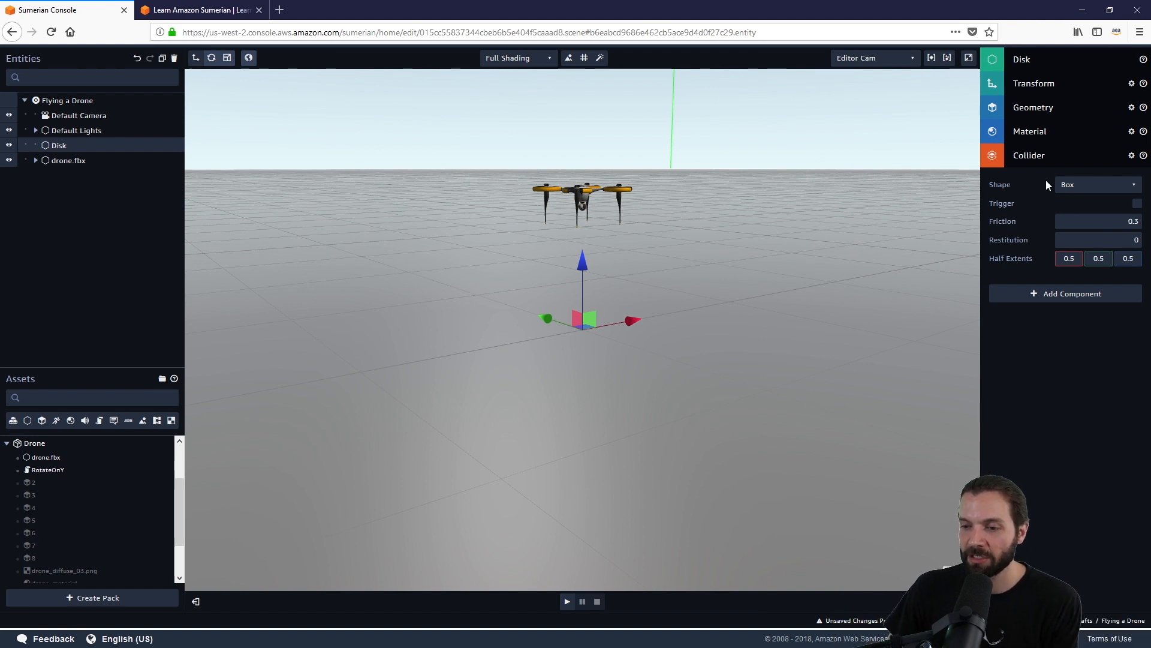
left_click(1135, 187)
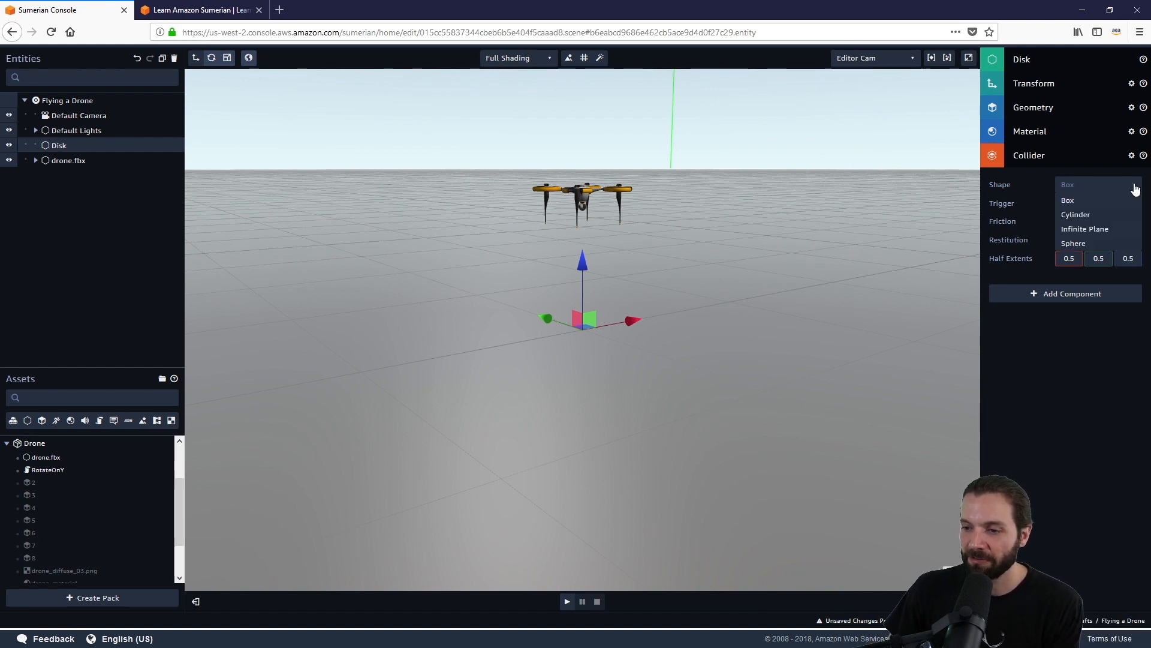
left_click(1115, 229)
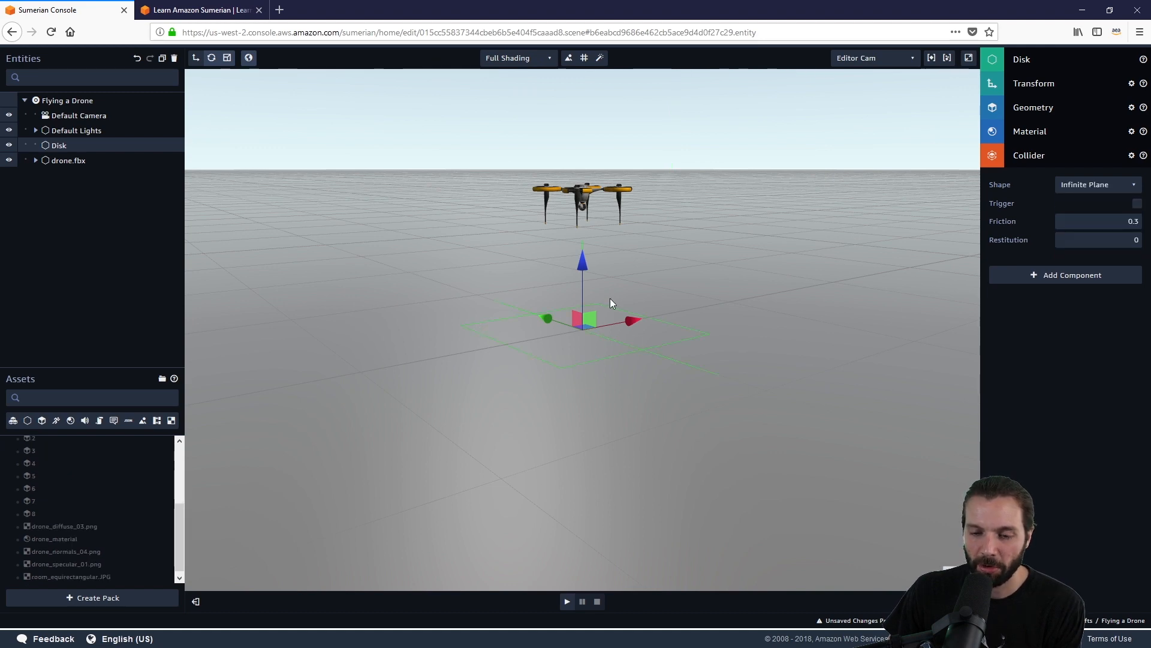
left_click_drag(764, 300, 559, 312)
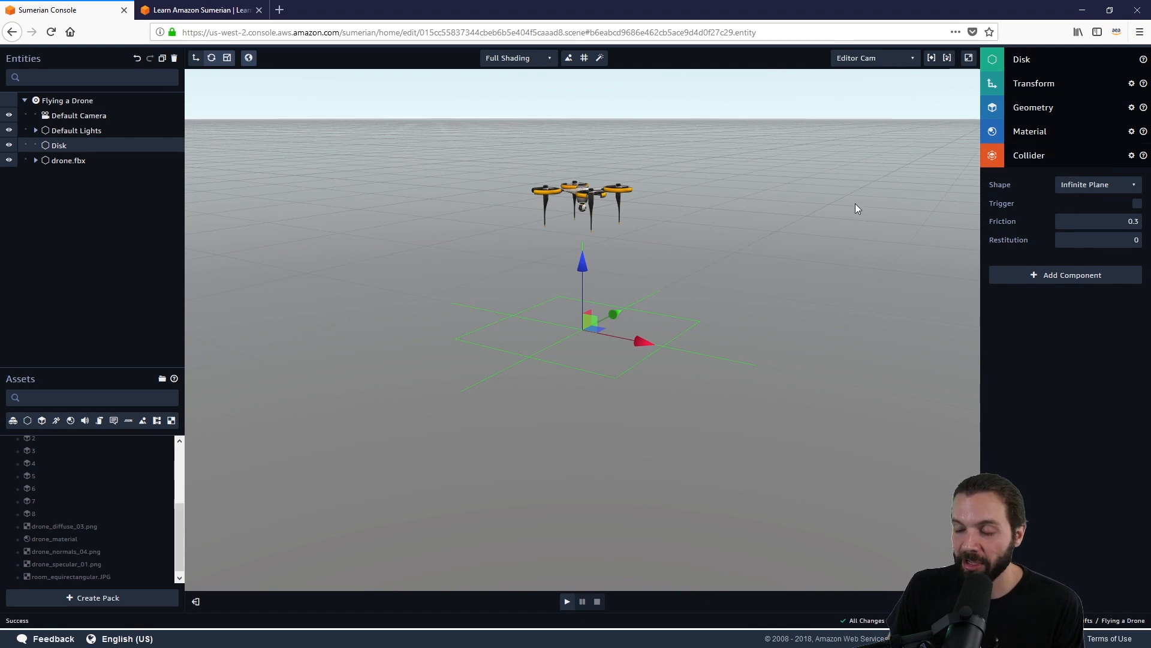
left_click_drag(754, 252, 738, 306)
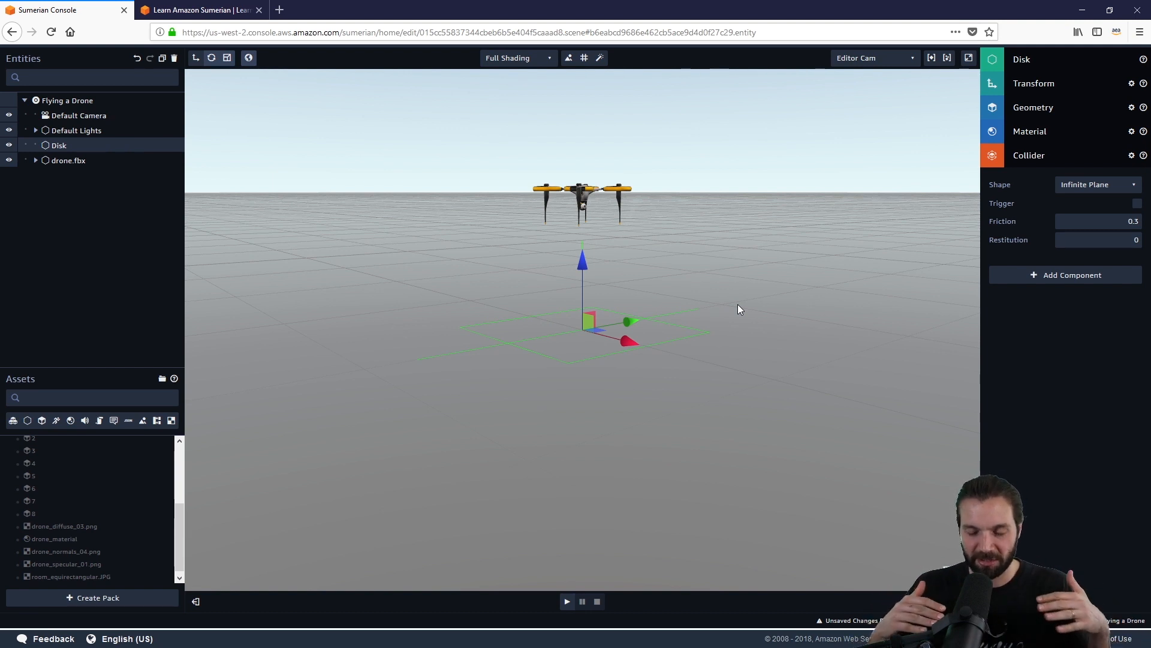
left_click(1041, 161)
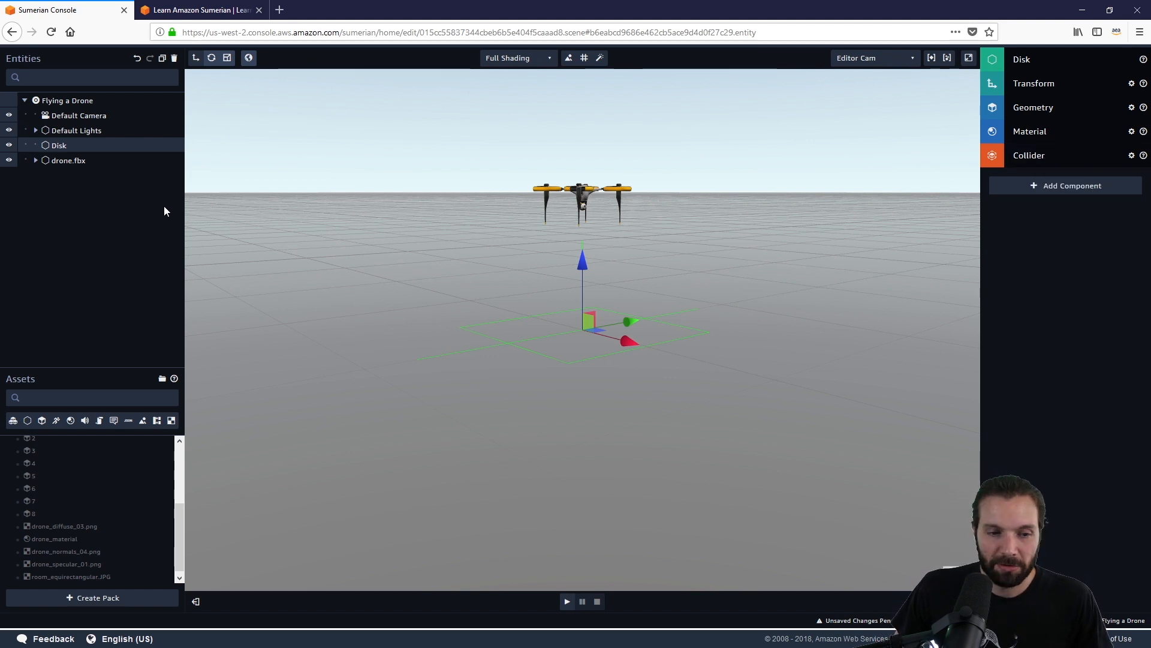
Step: Add a Collider component to the drone.fbx entity and check its box outline around the model
left_click(63, 161)
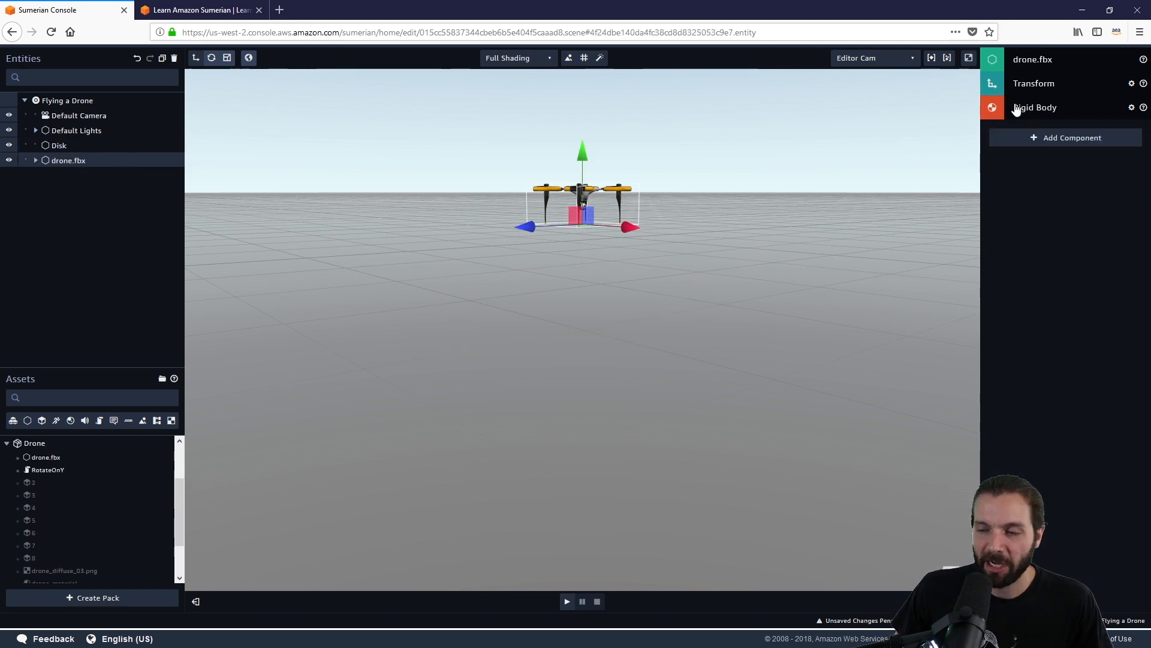
left_click(1073, 138)
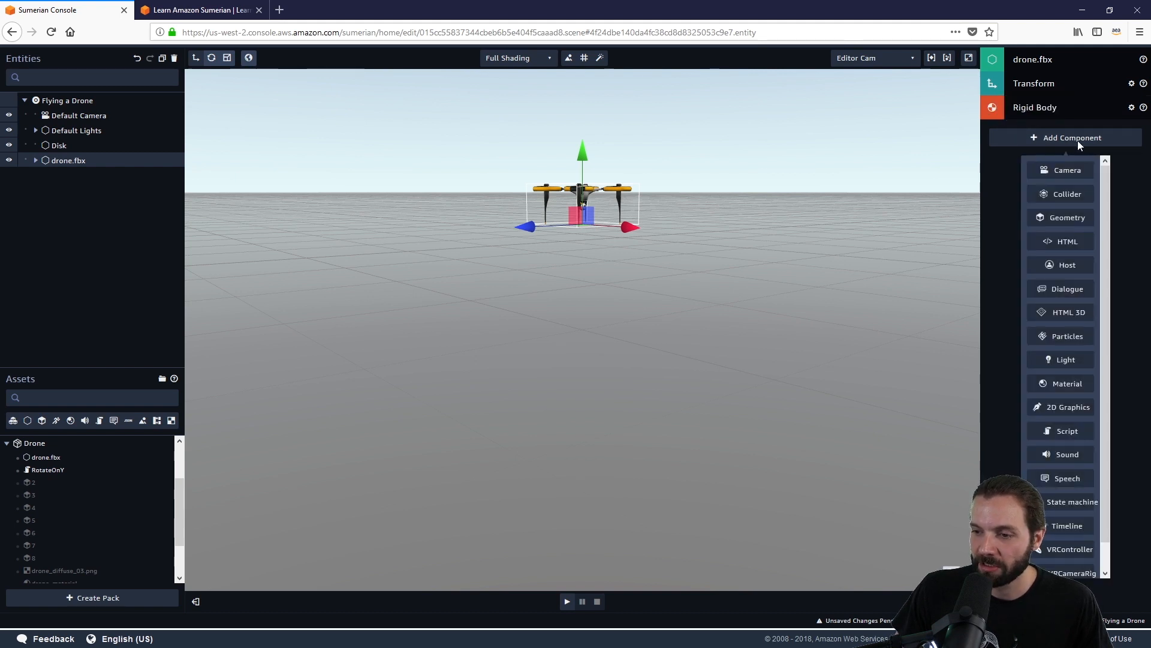
left_click(1068, 195)
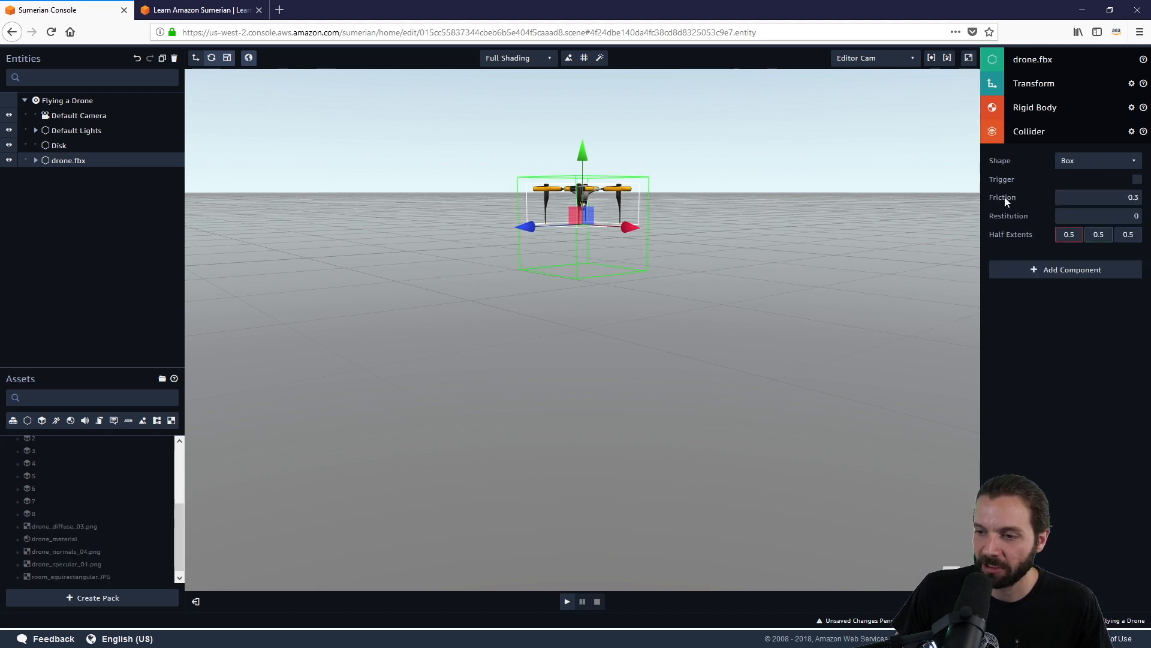
left_click_drag(833, 217, 525, 235)
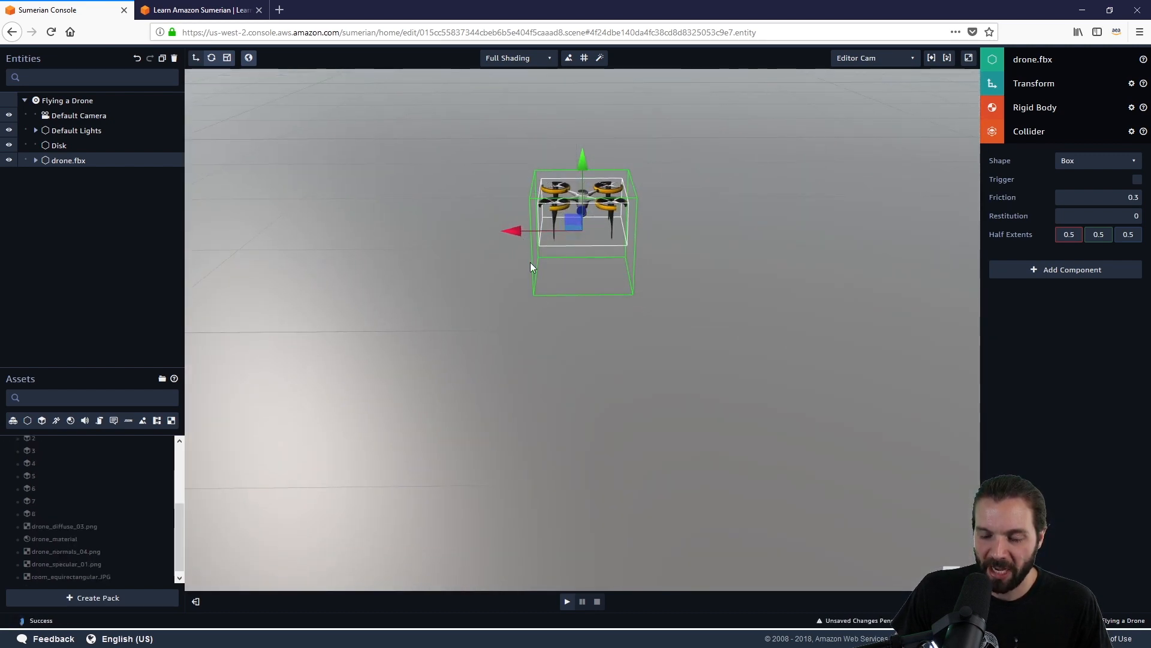
left_click_drag(689, 277, 692, 219)
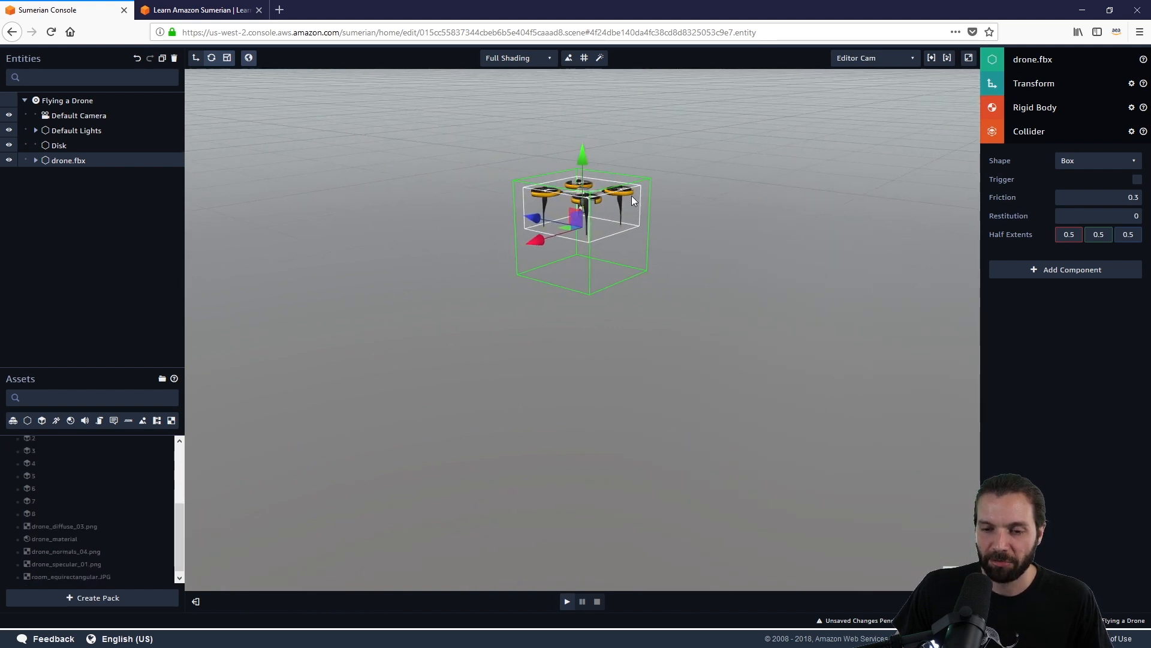
Step: Play the scene to test how the drone's box collider lands on the ground, and stop playback
left_click_drag(585, 342, 589, 241)
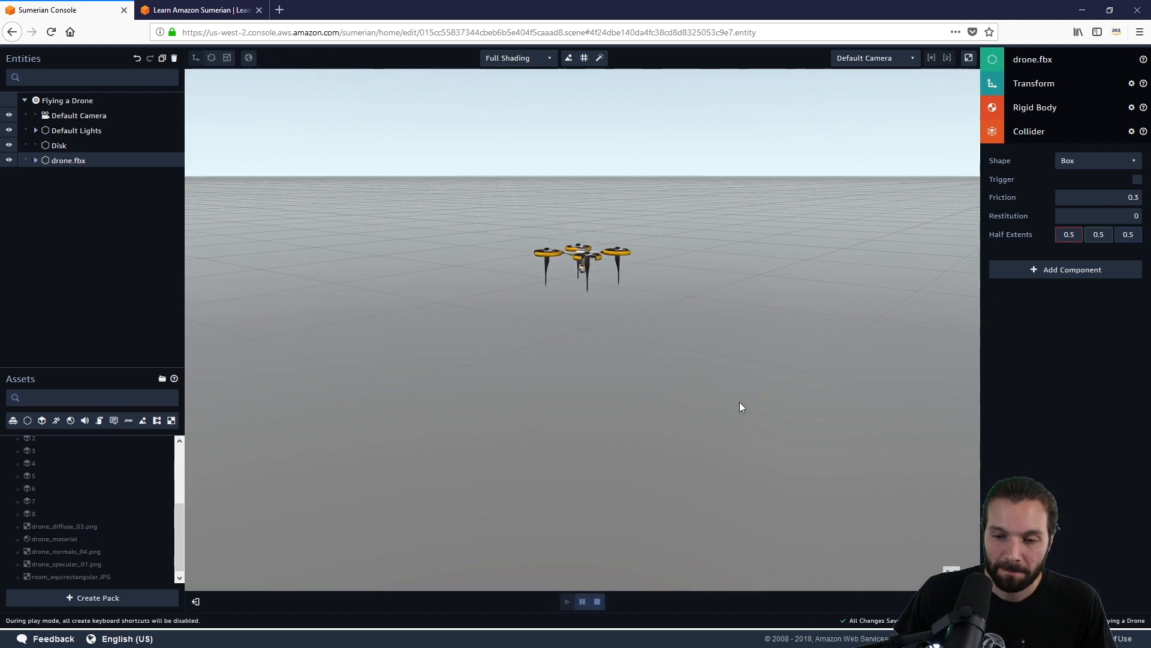
left_click_drag(782, 377, 628, 383)
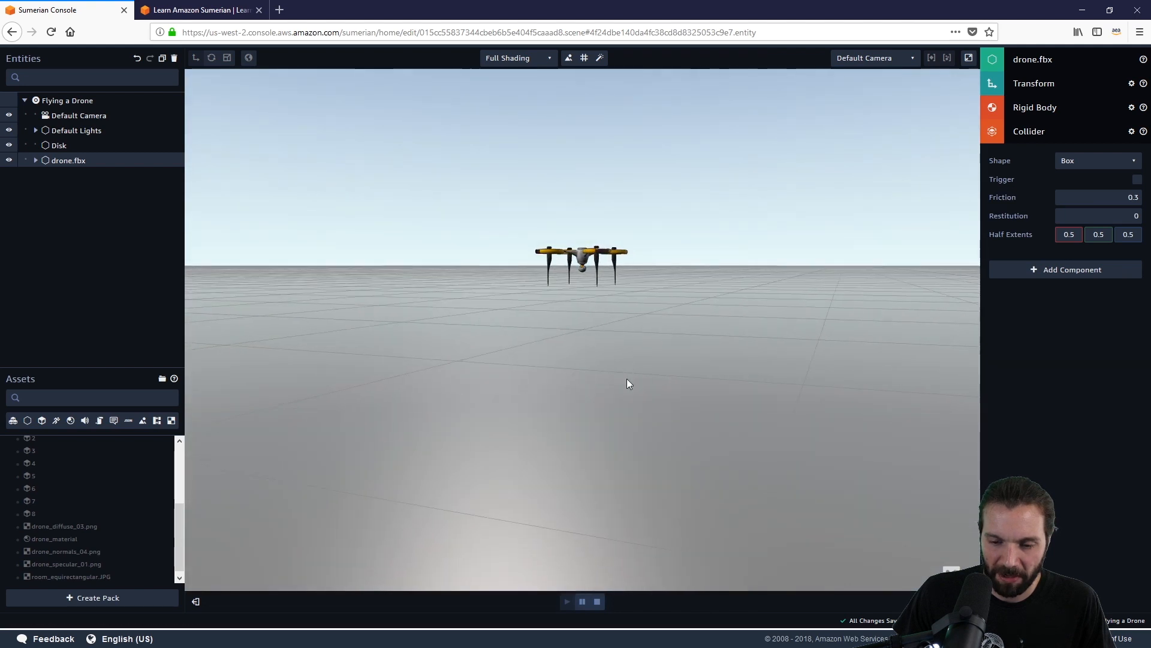
left_click(597, 602)
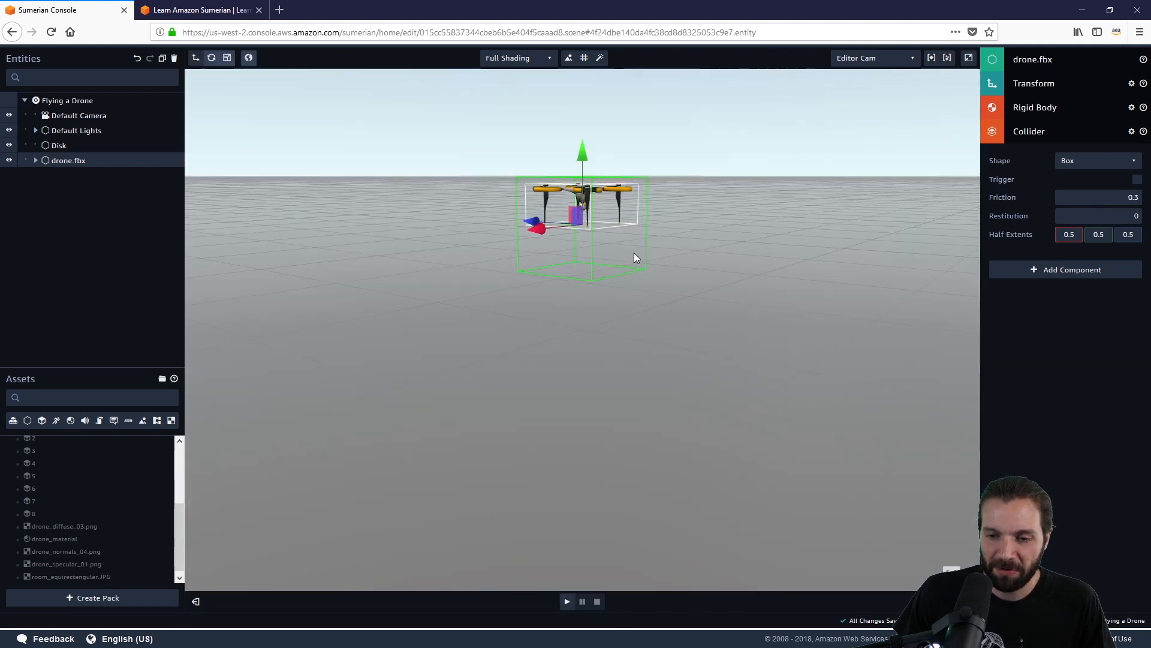
Step: Flatten the drone's box collider by setting its middle Half Extents value to 0.02
left_click_drag(741, 199, 588, 213)
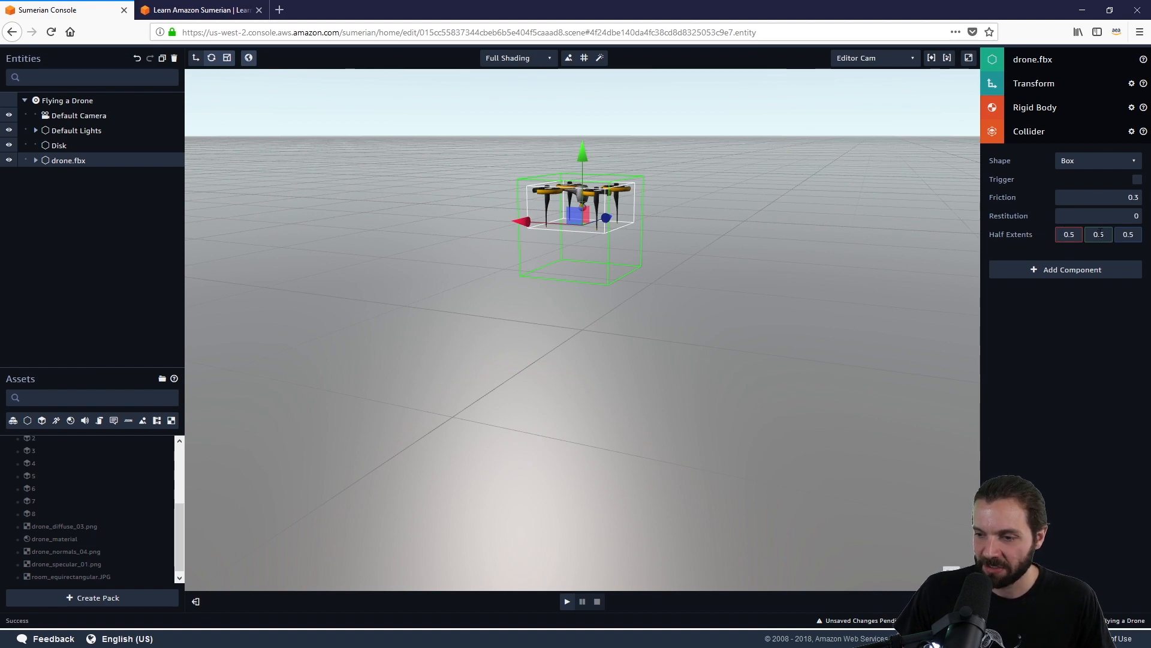
left_click_drag(663, 174, 718, 324)
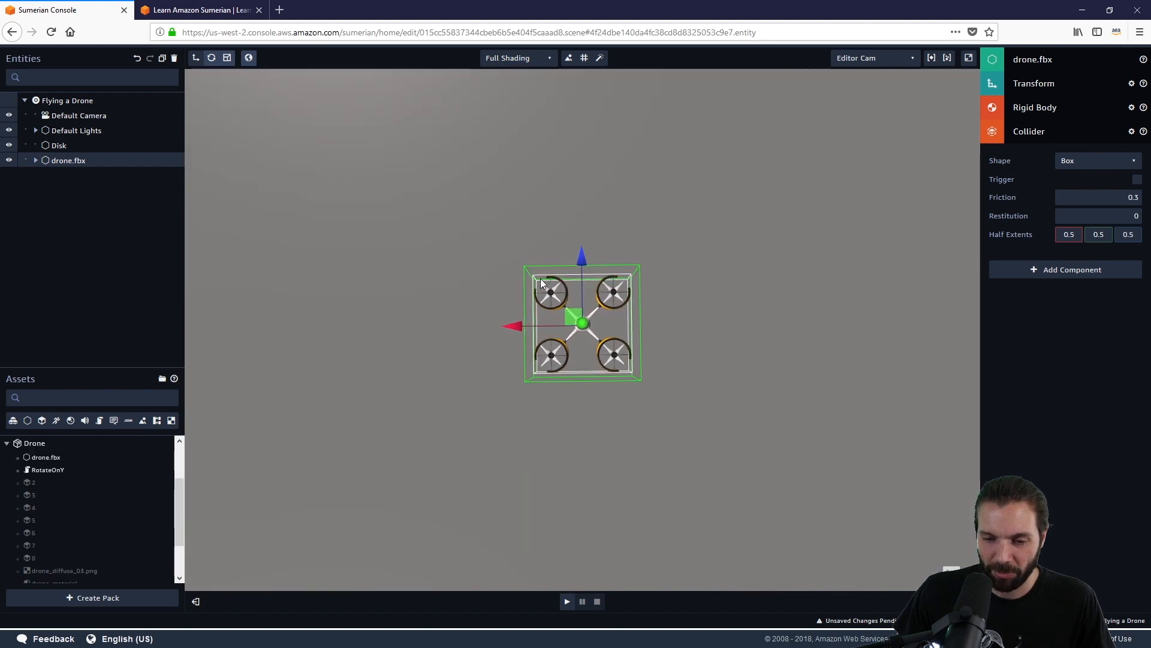
left_click_drag(714, 373, 552, 310)
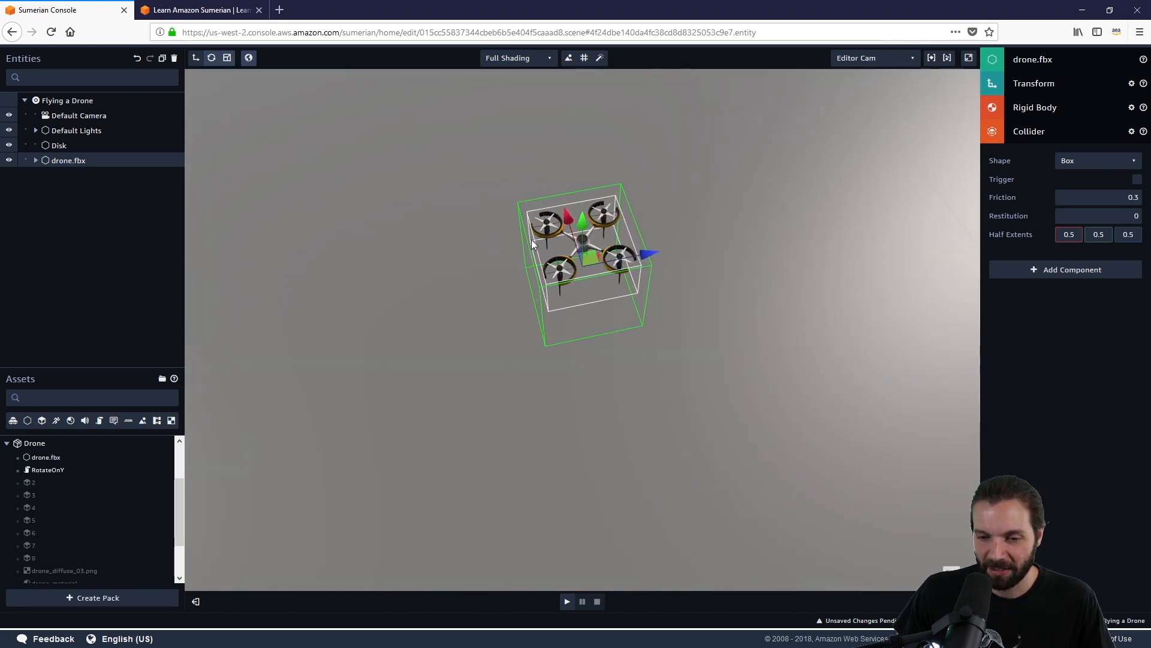
left_click_drag(642, 360, 526, 313)
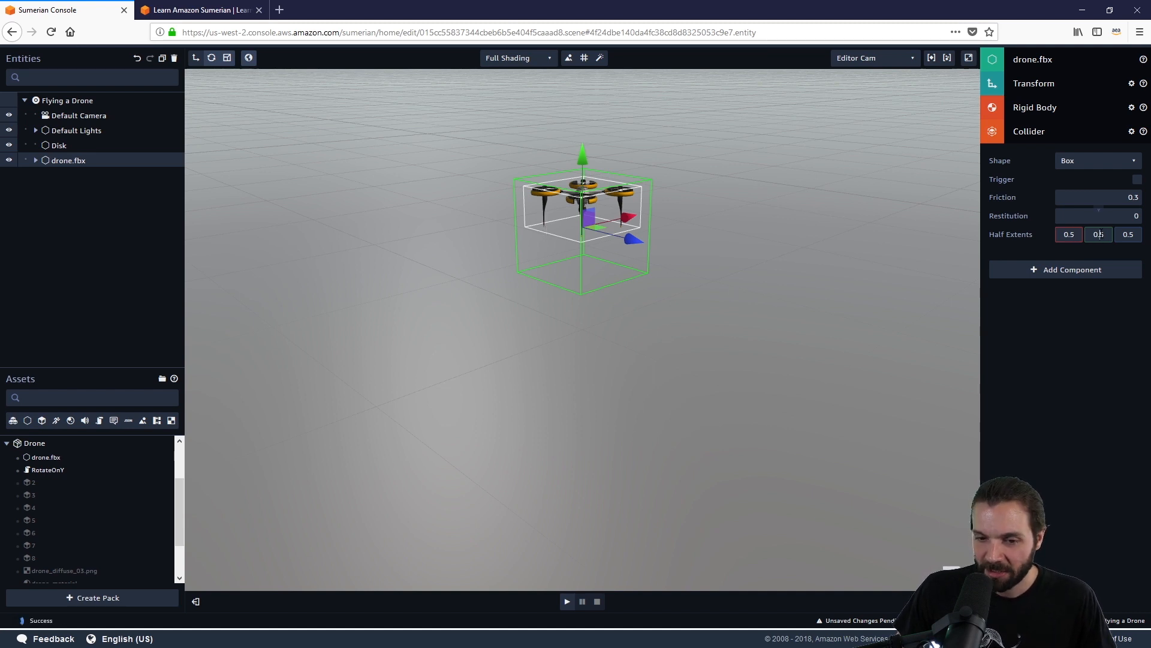
left_click_drag(1102, 238, 1104, 268)
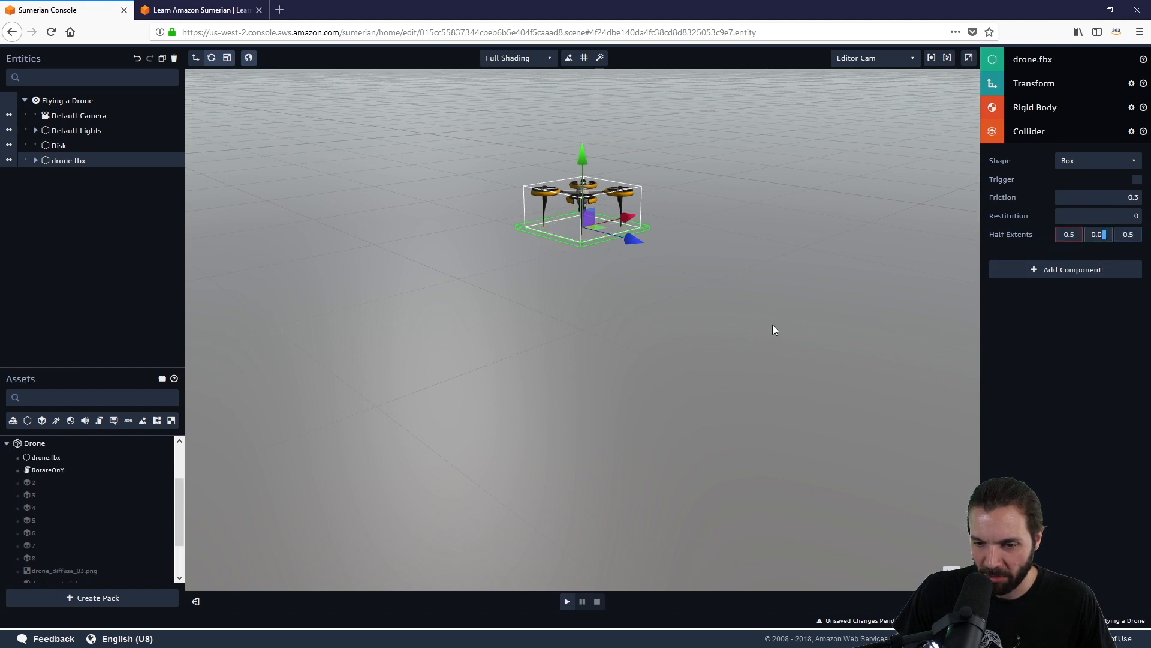
right_click_drag(747, 304, 583, 238)
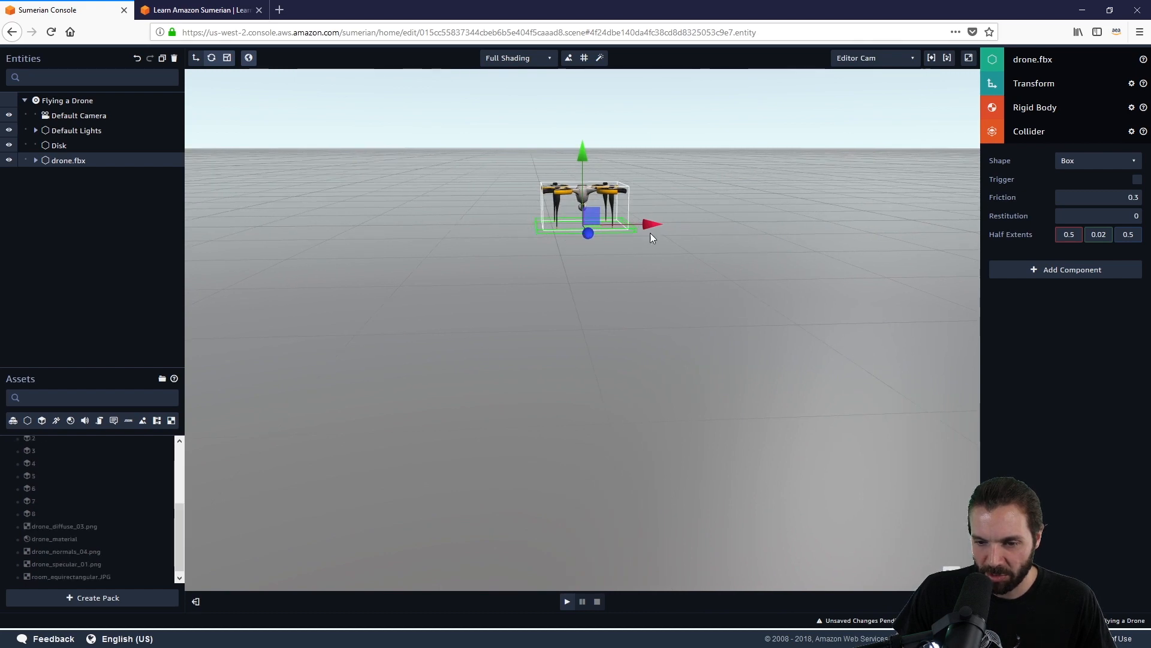
right_click_drag(479, 303, 714, 280)
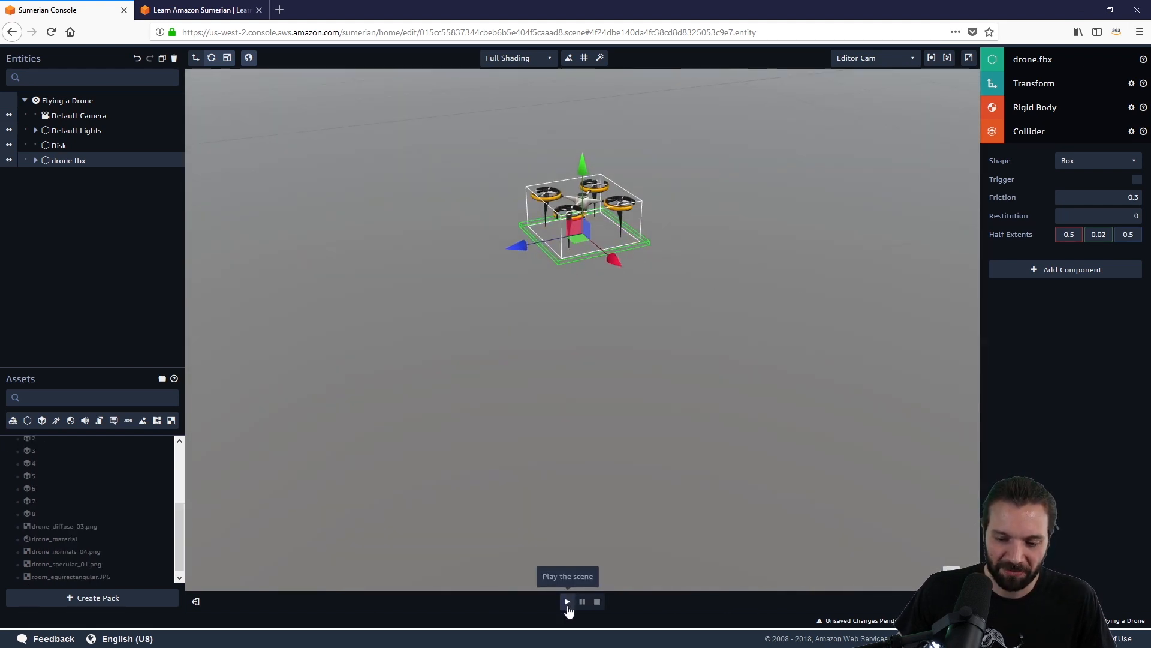
Step: Play the scene to check the drone's landing with the flattened collider, and stop playback
right_click_drag(750, 423, 648, 386)
key("space")
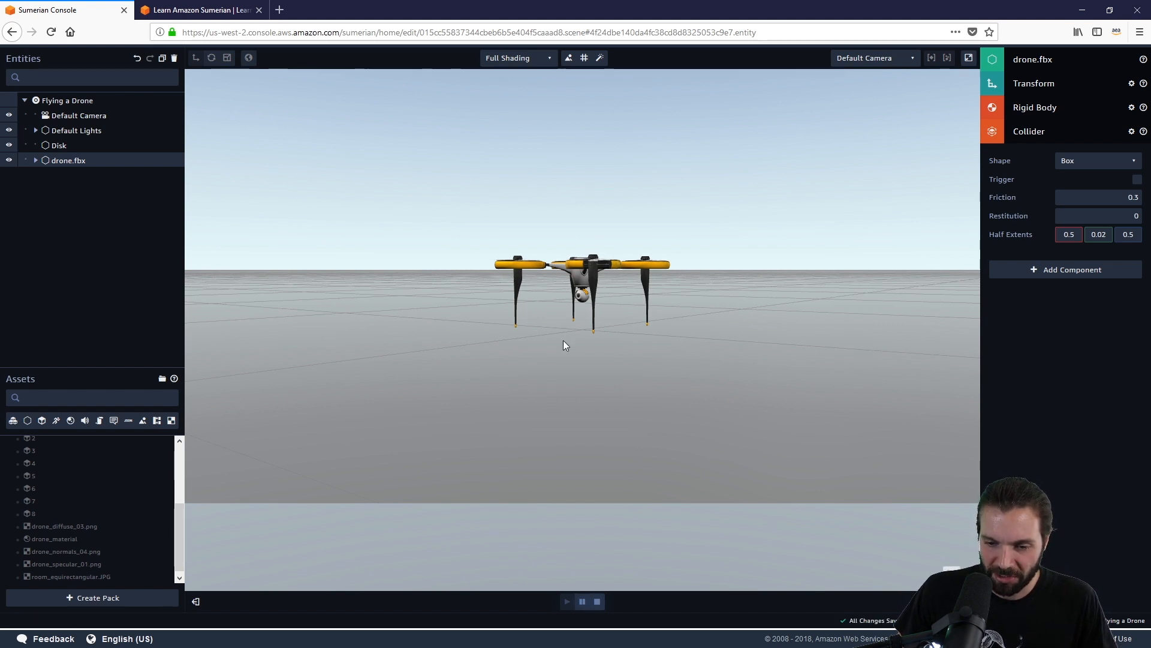
left_click(598, 602)
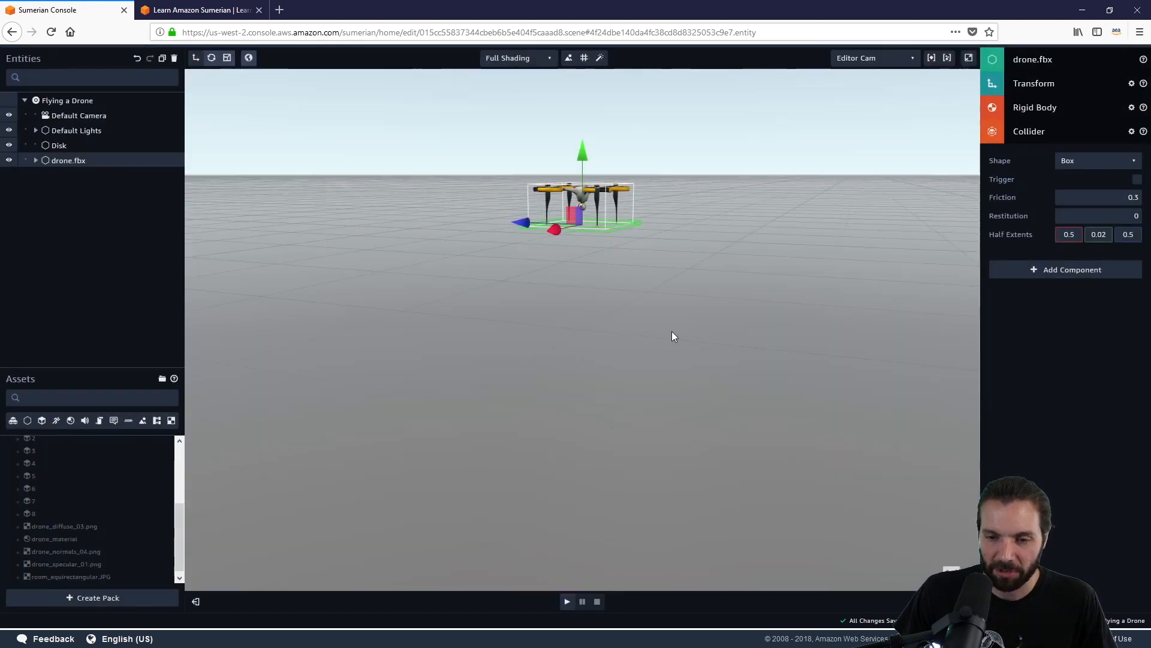
scroll(672, 331, "down", 3)
right_click_drag(728, 308, 621, 315)
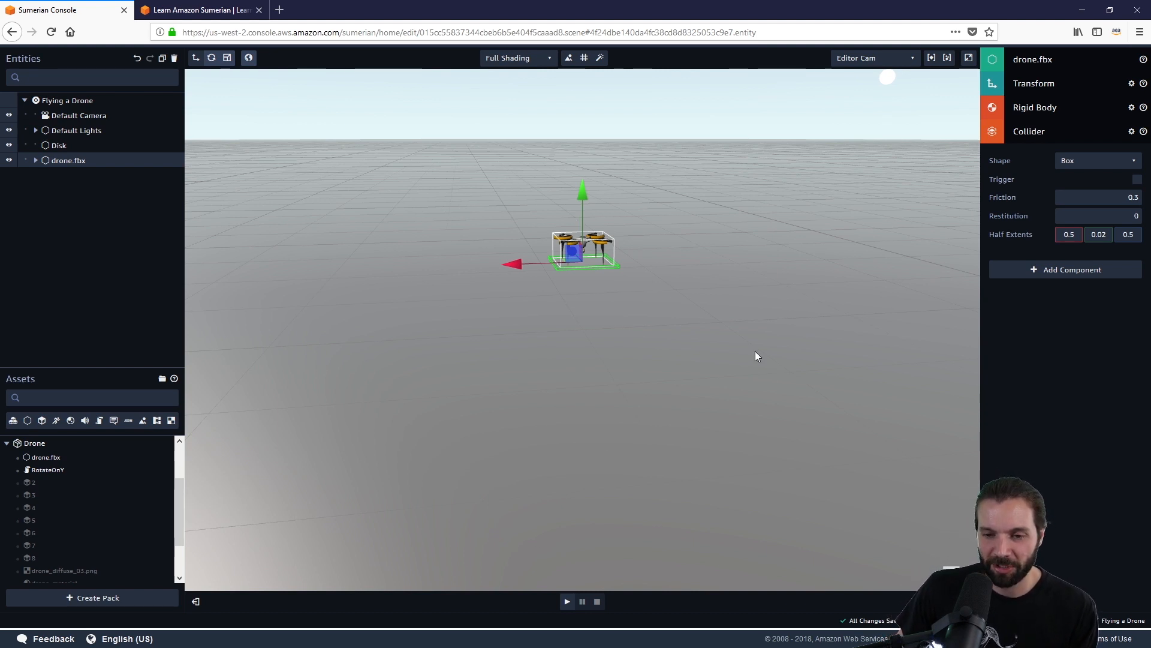
left_click_drag(772, 285, 686, 282)
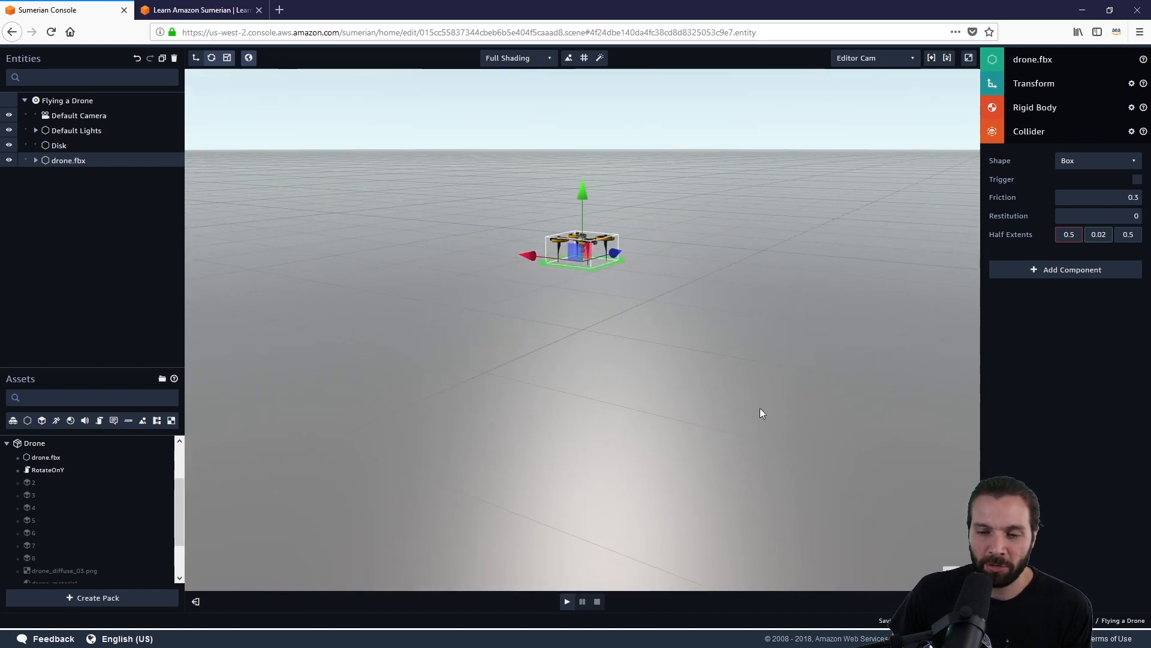
left_click_drag(760, 414, 541, 418)
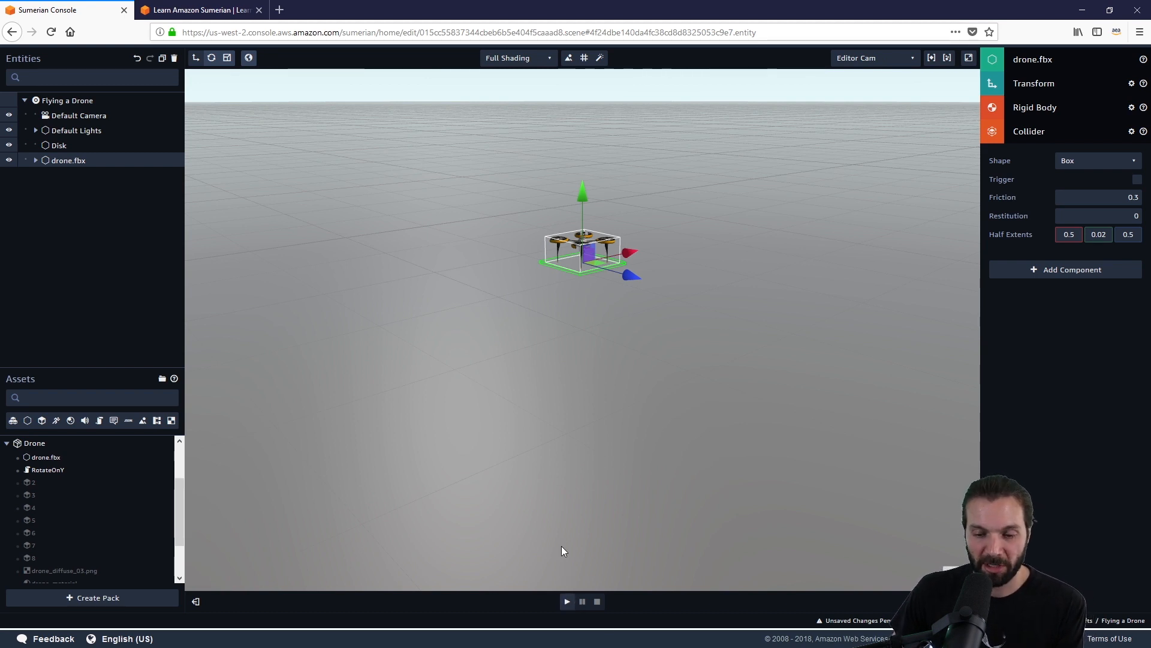
Step: Collapse the drone's Collider settings and add a State Machine component to the drone
left_click(1063, 138)
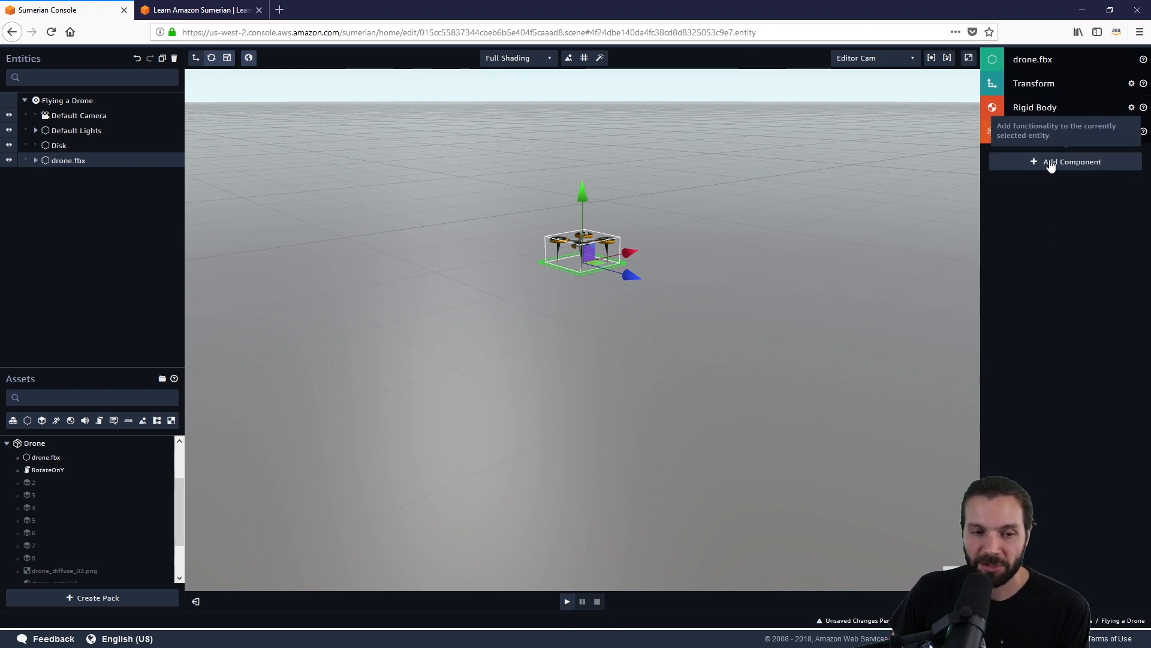
left_click(1110, 162)
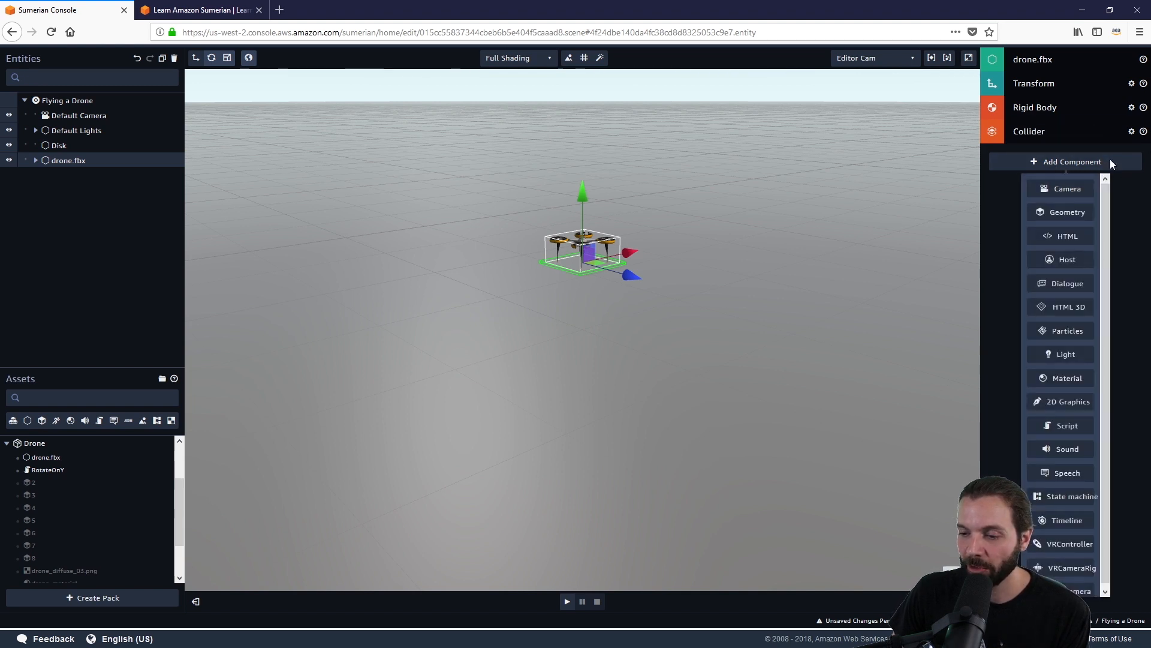
left_click(1068, 498)
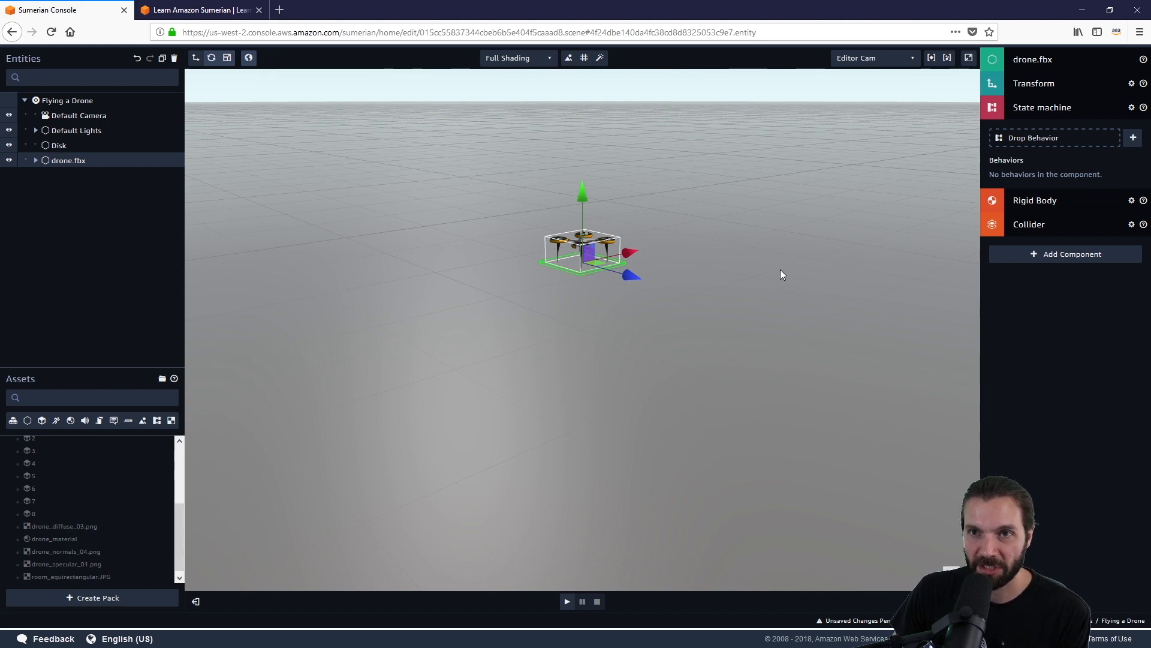
Step: Create a new behavior in the drone's State Machine, enlarge the state graph area, and reposition State 1 in it
left_click_drag(780, 269, 400, 313)
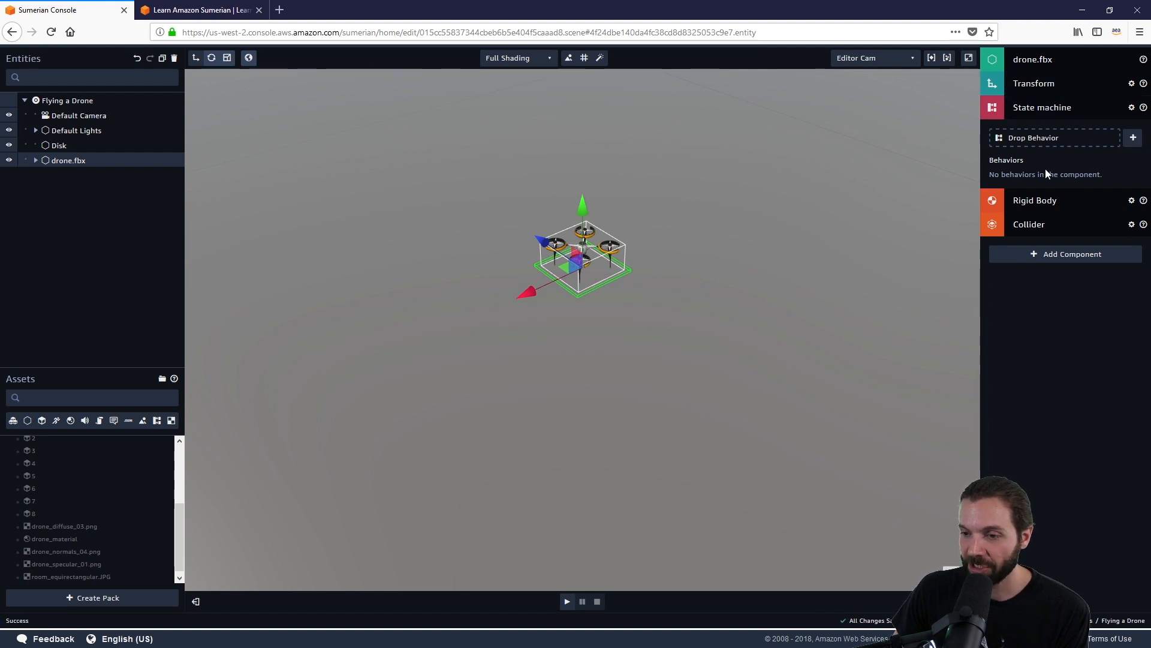
left_click(1133, 139)
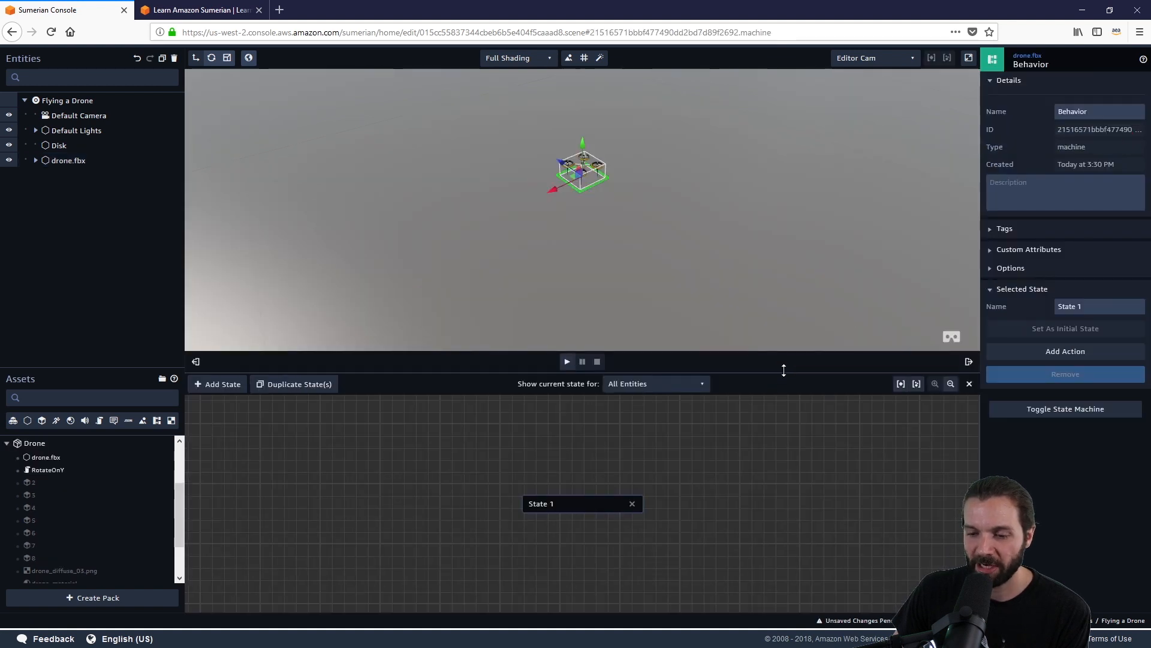
left_click_drag(784, 370, 791, 347)
left_click_drag(584, 482, 433, 482)
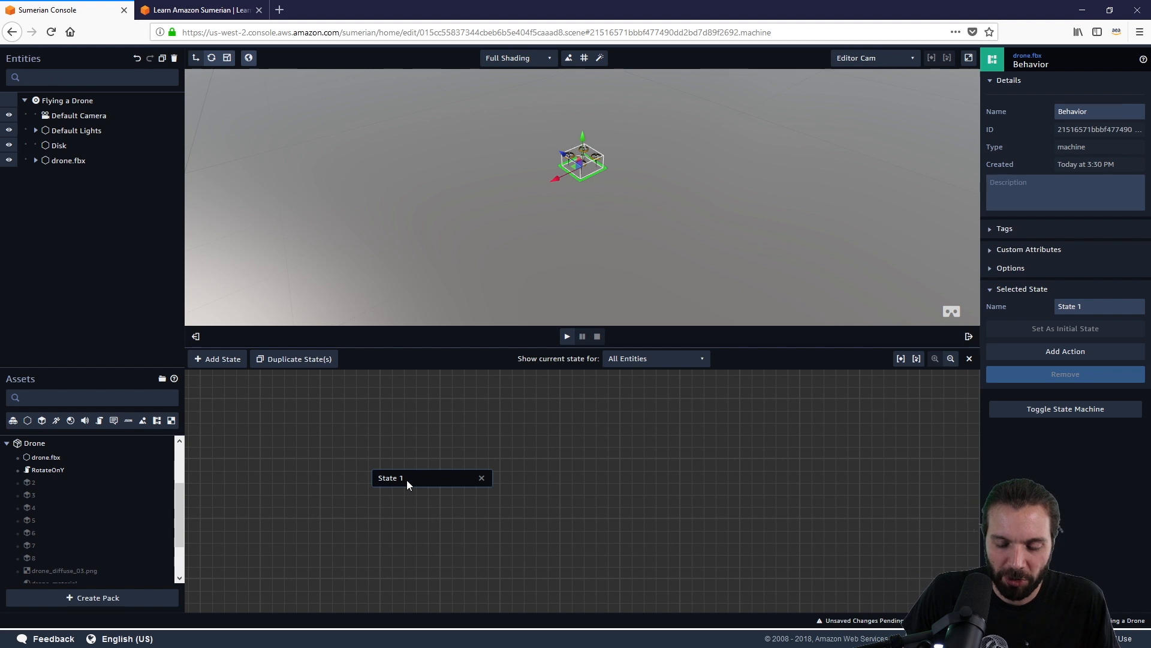
left_click_drag(407, 482, 562, 501)
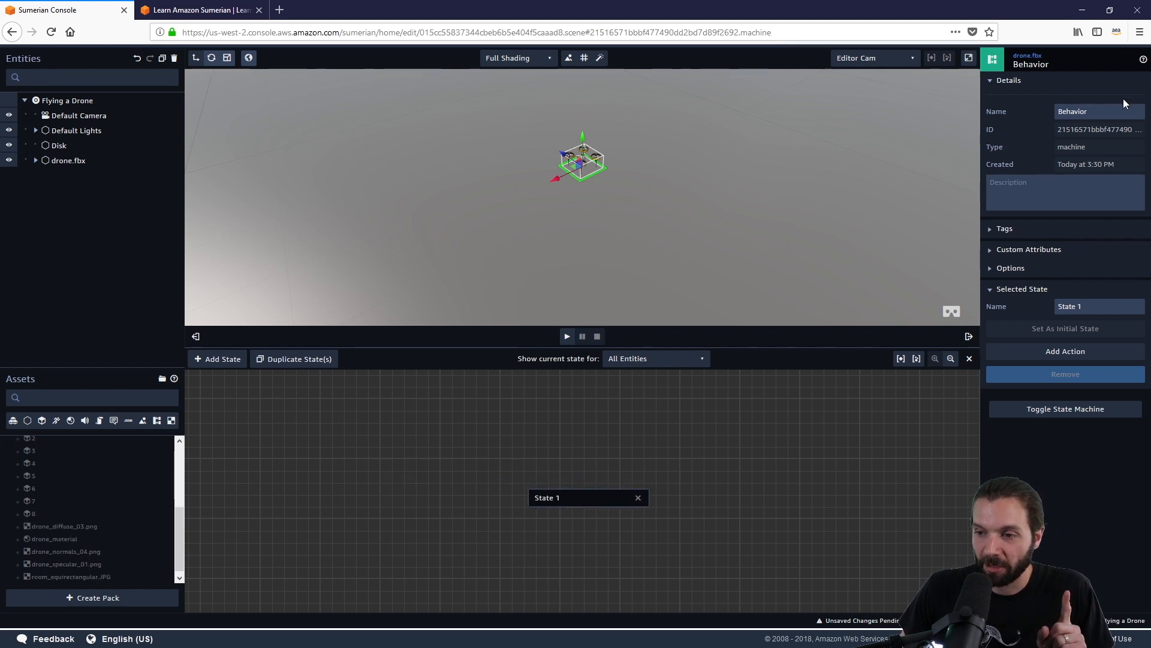
Step: Rename the drone's new behavior to "Vertical Behavior"
left_click_drag(1107, 110, 1051, 111)
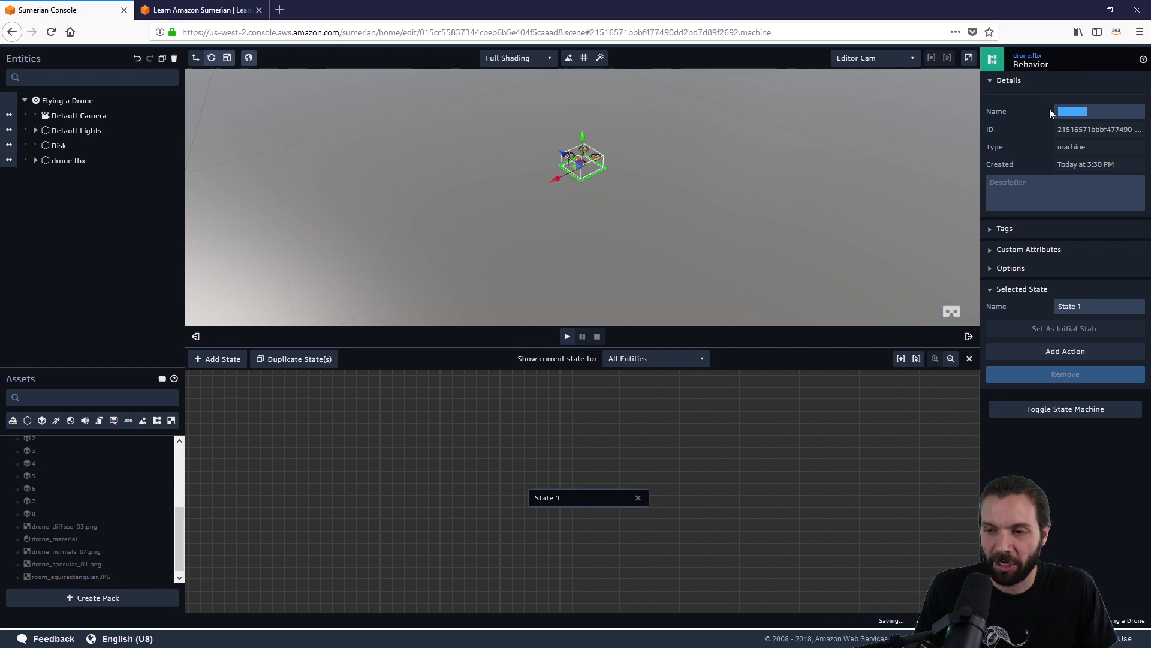
type("V")
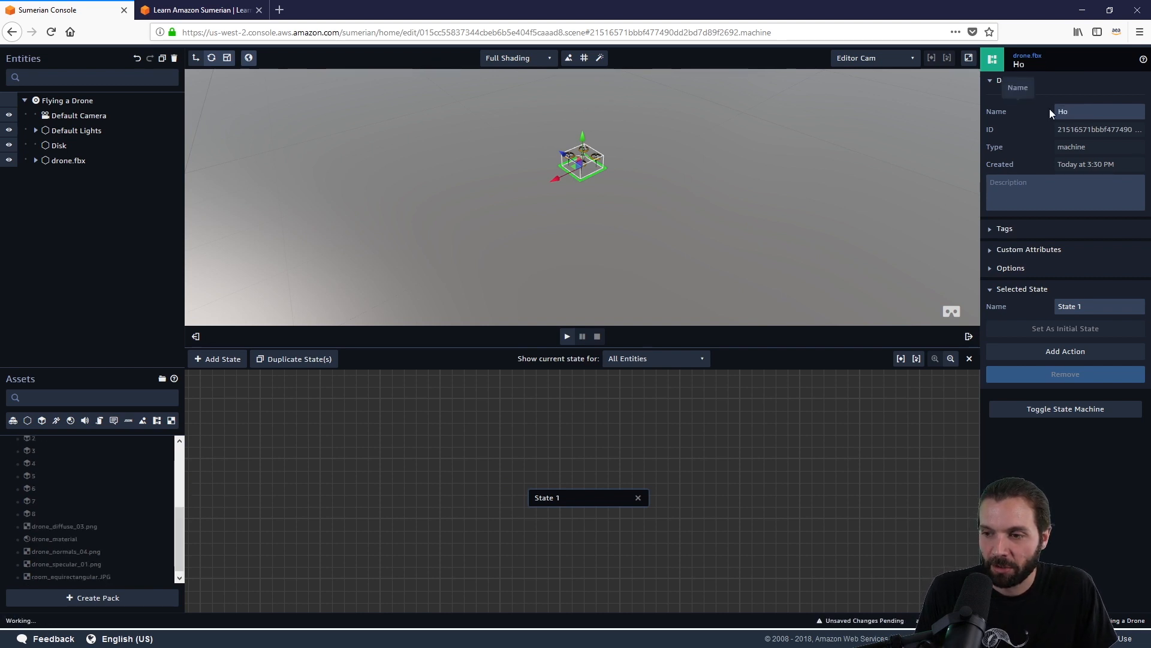
type("ertic")
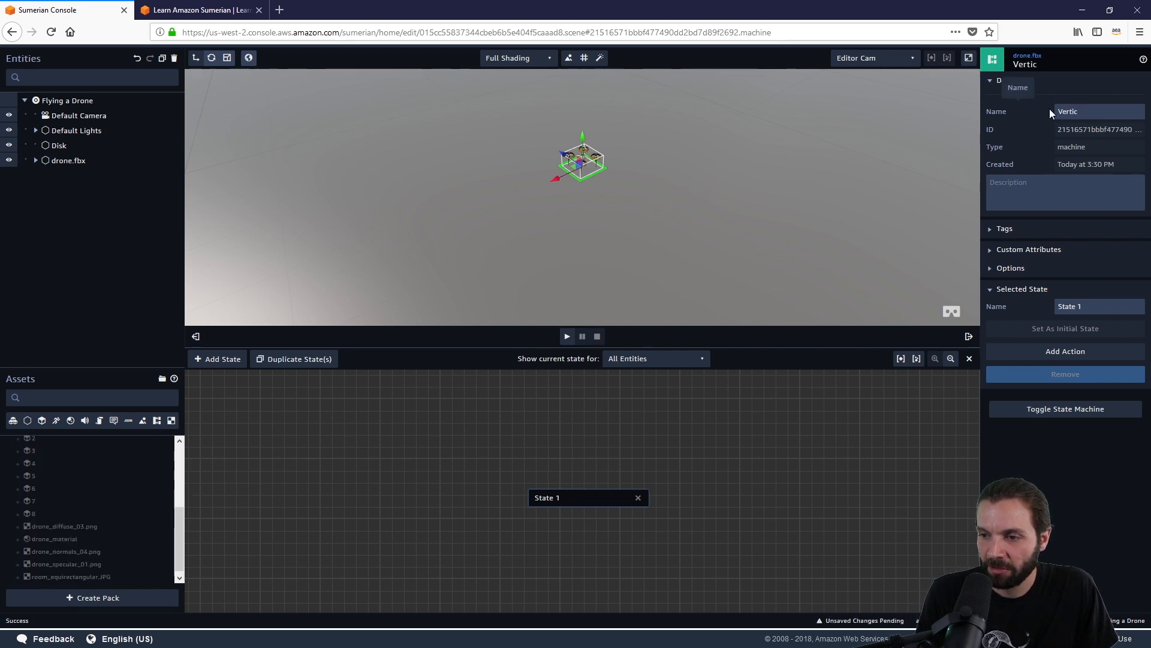
type("al Behavior")
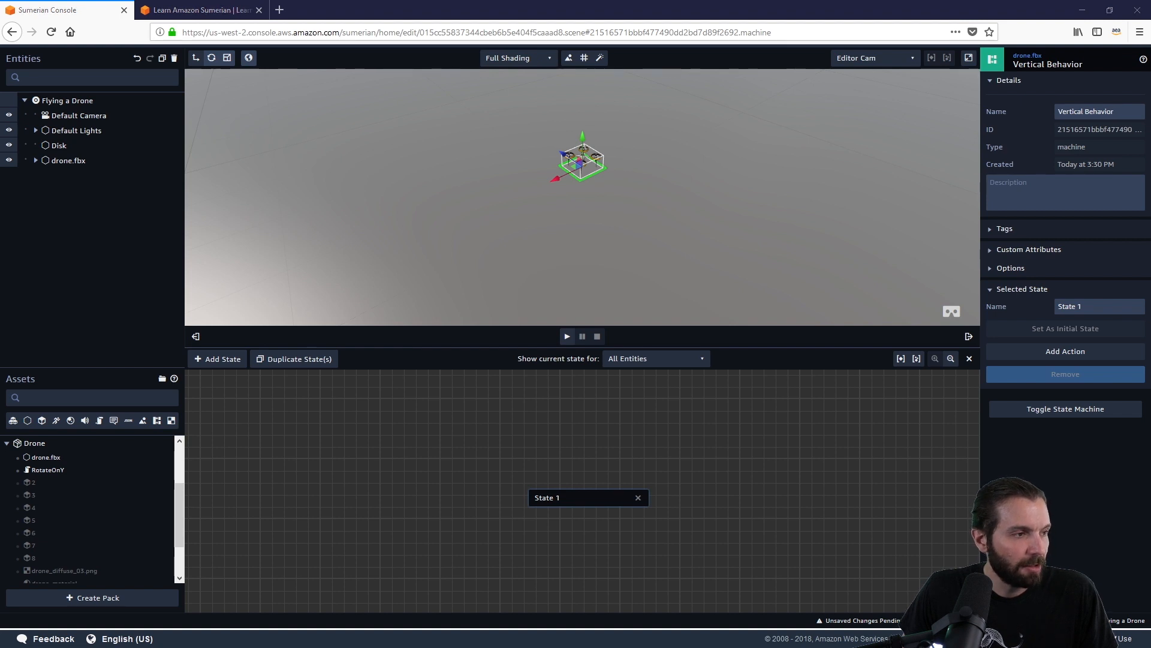
Step: Rename State 1 to "No Movement" and move its node toward the upper left of the state graph
left_click_drag(573, 501, 545, 497)
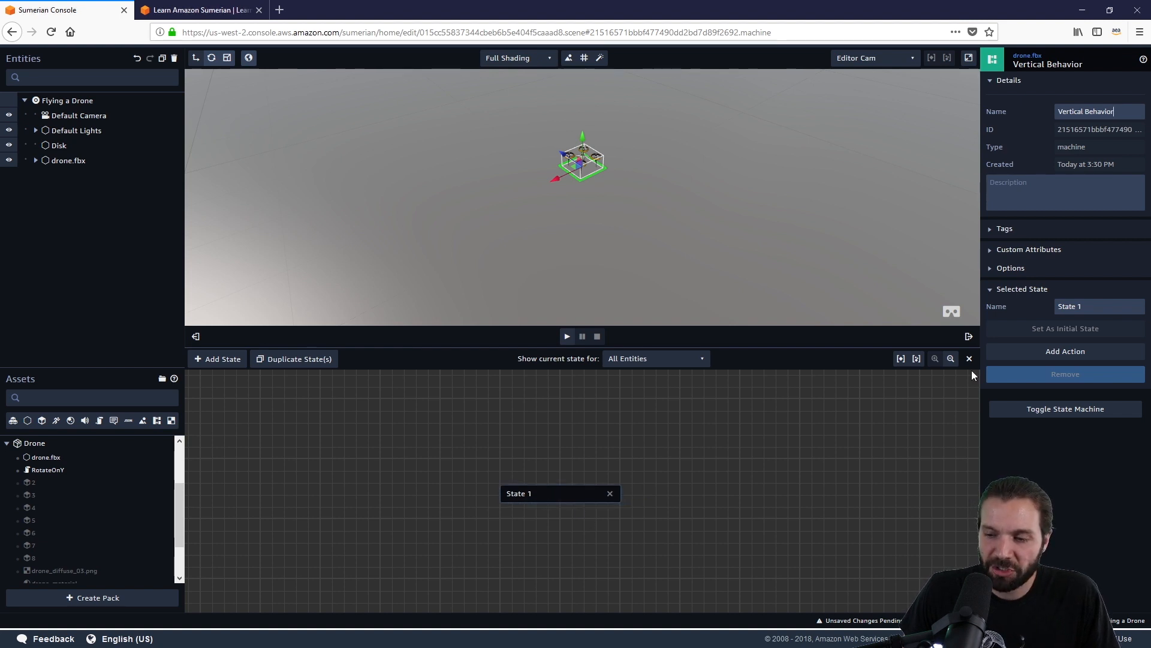
left_click_drag(1083, 307, 1049, 306)
type("No")
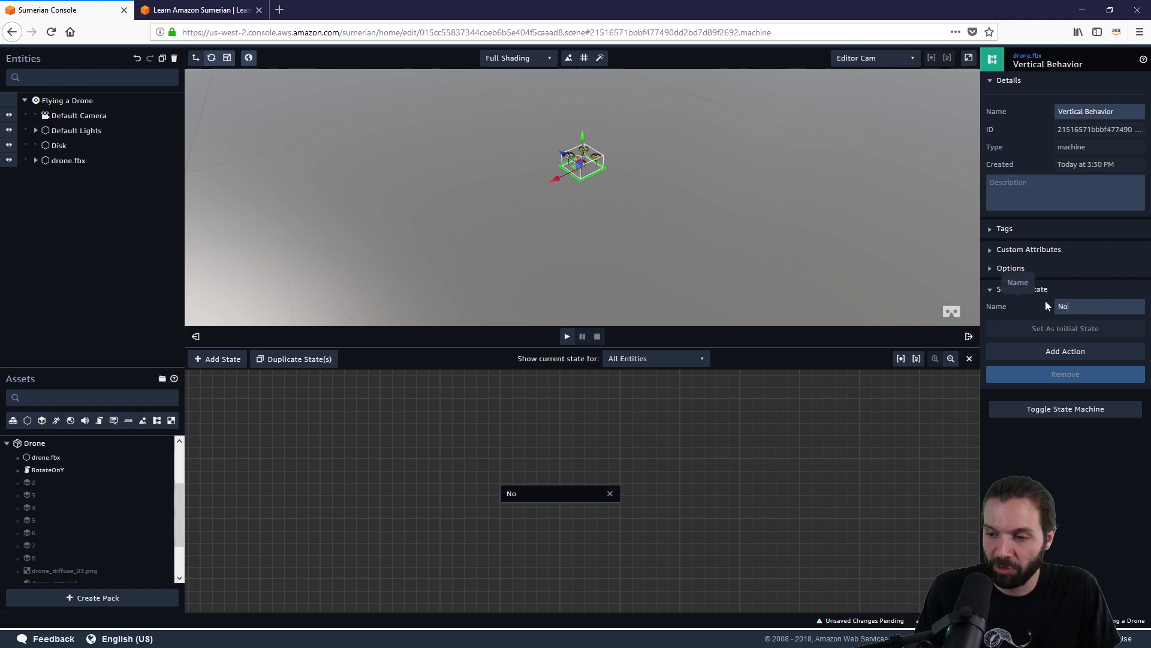
type(" Movement")
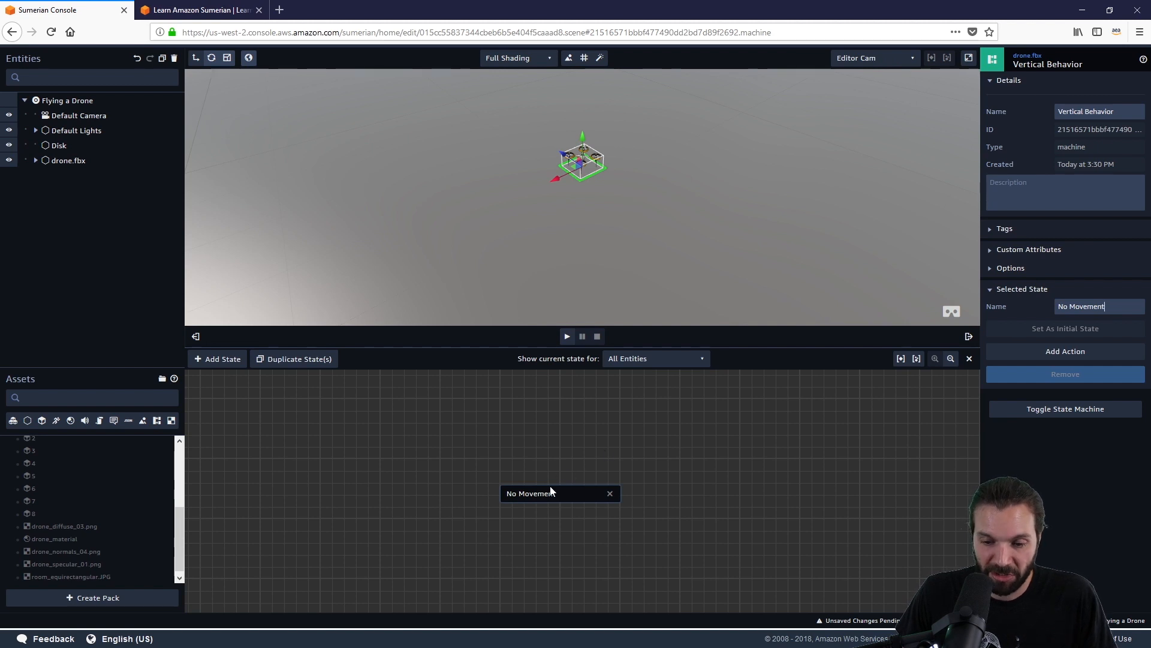
left_click_drag(543, 501, 498, 469)
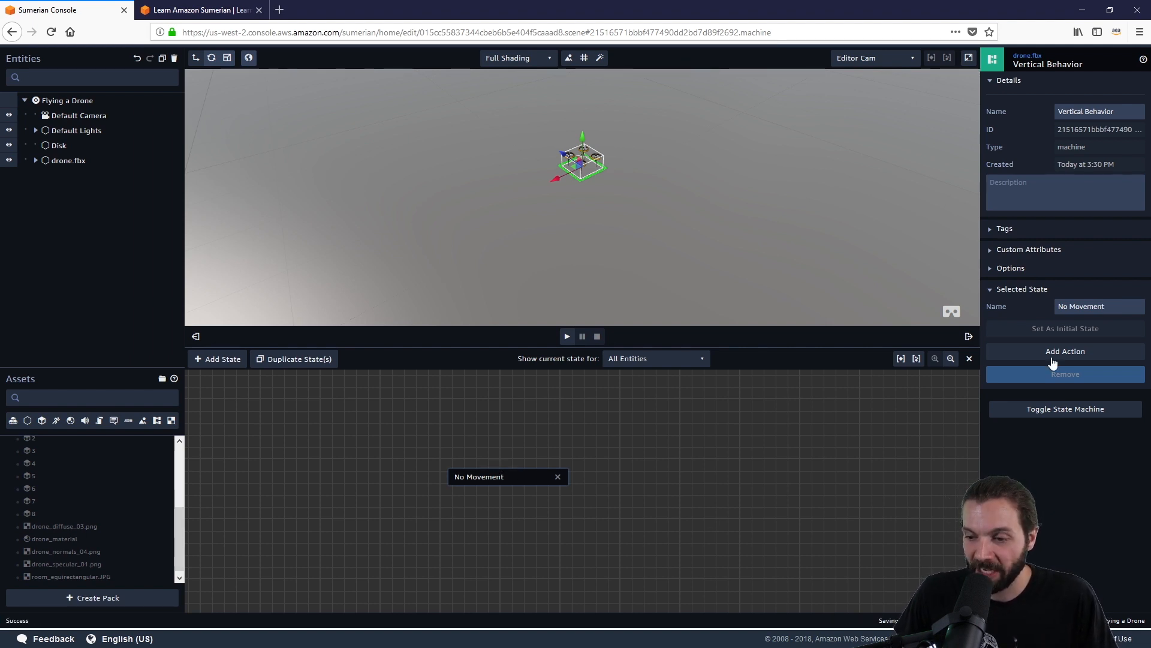
left_click(1083, 351)
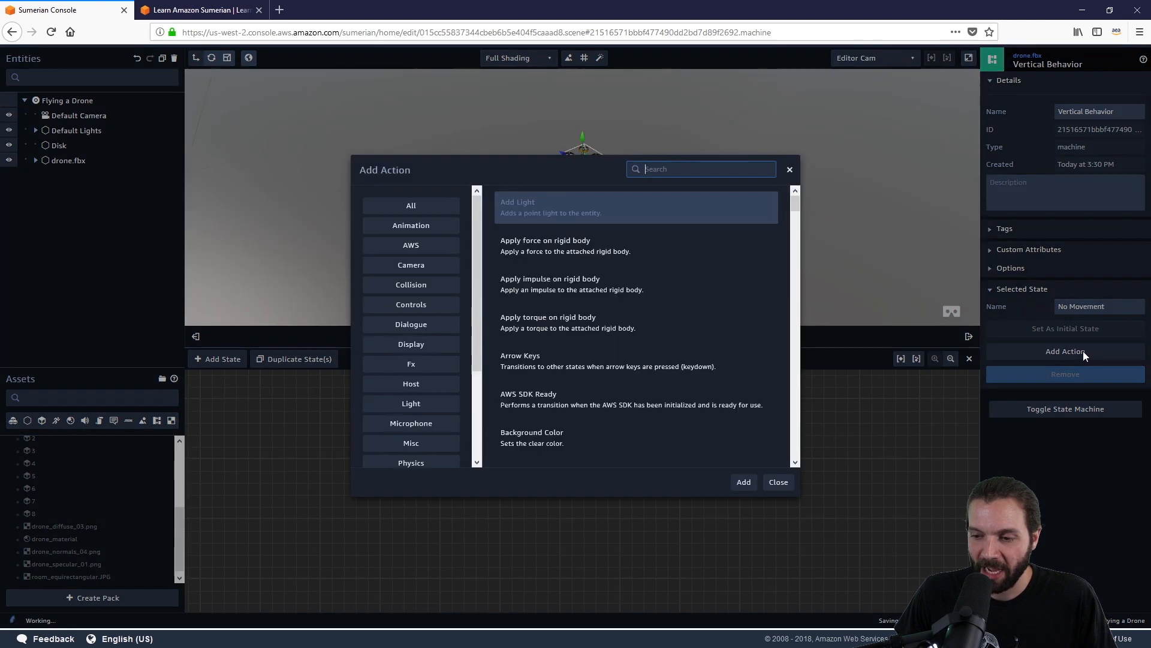
type("key up")
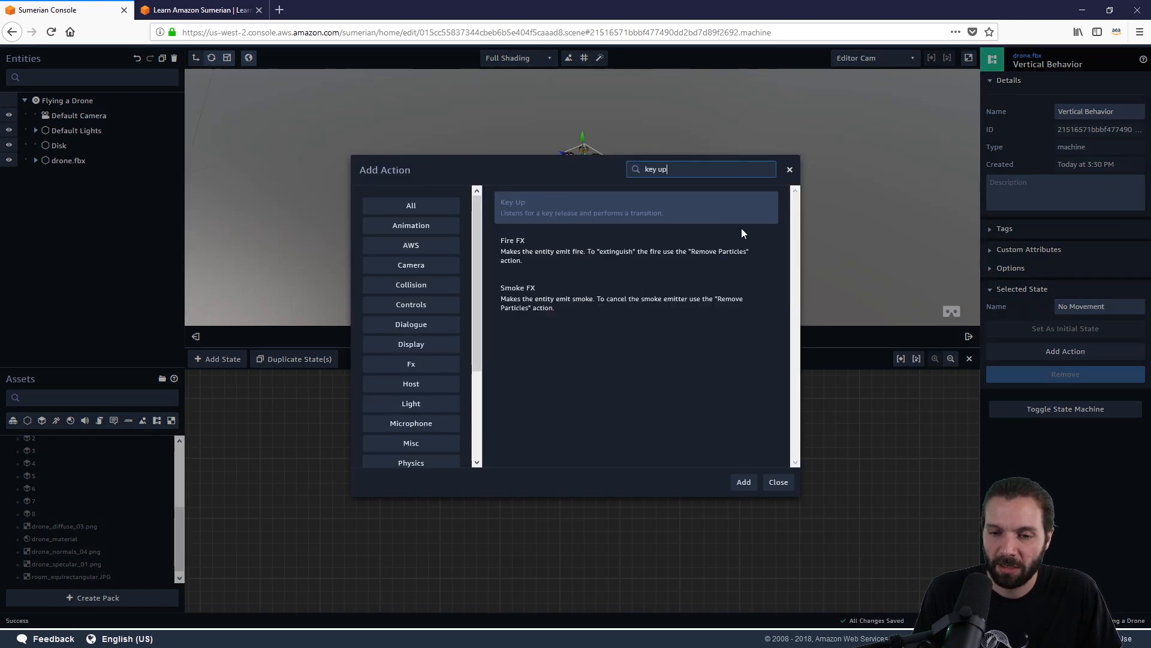
key("Return")
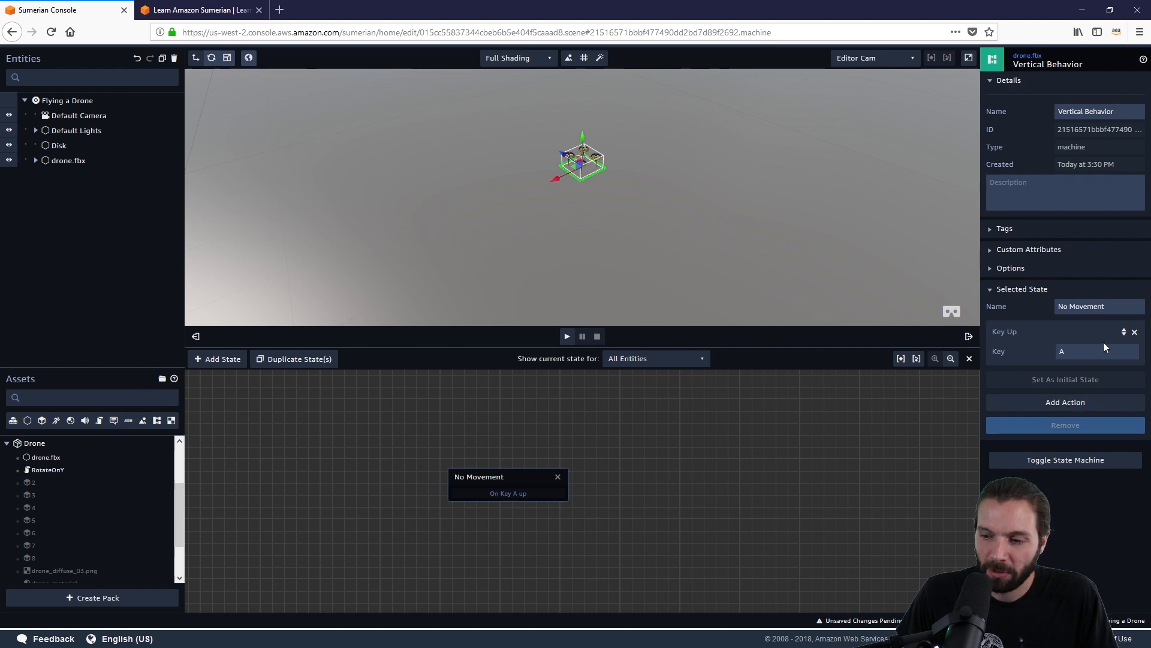
left_click(1135, 333)
Step: Add a Key Down action for the W key to the No Movement state and shift its node slightly left in the graph
left_click(1091, 359)
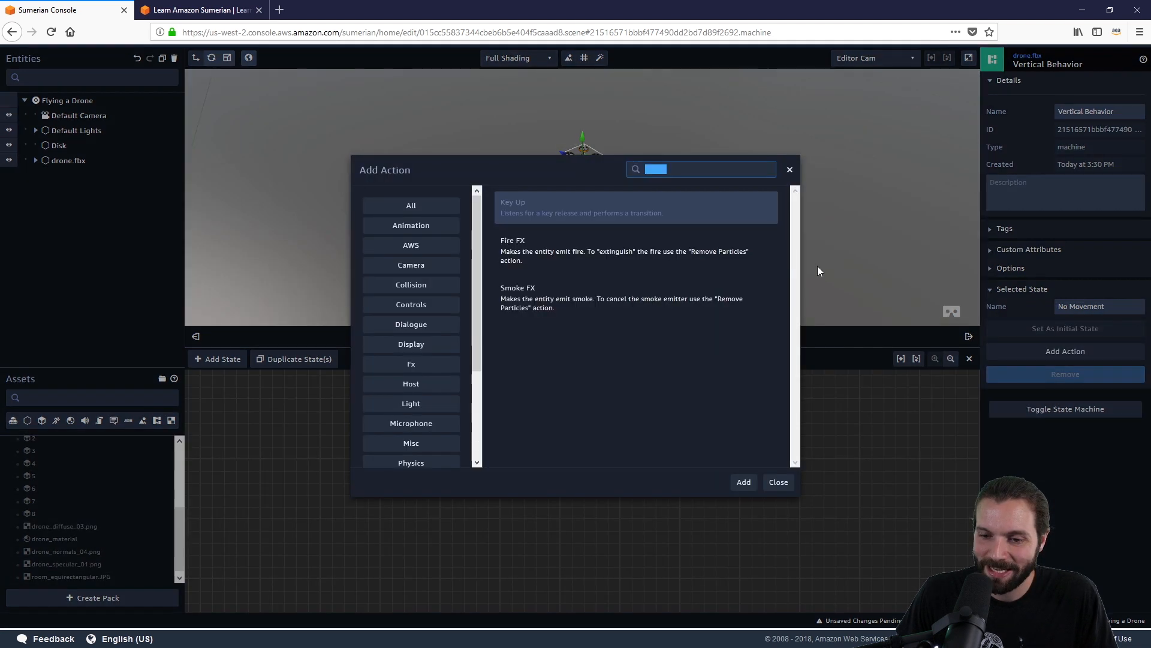
type("key down")
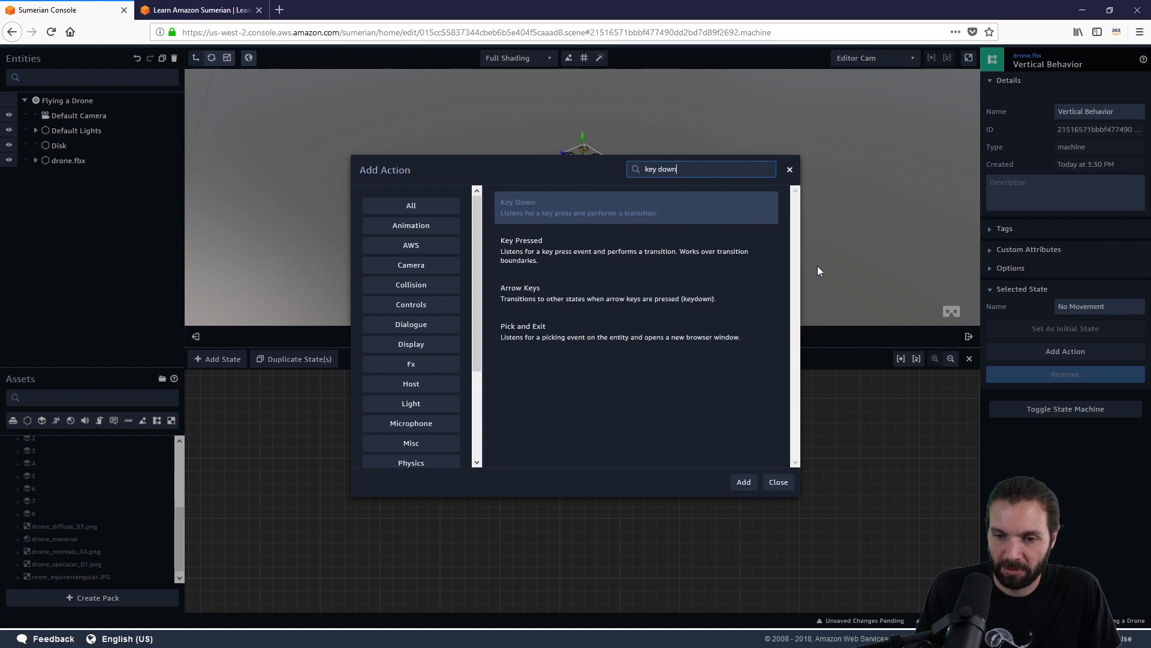
key("Return")
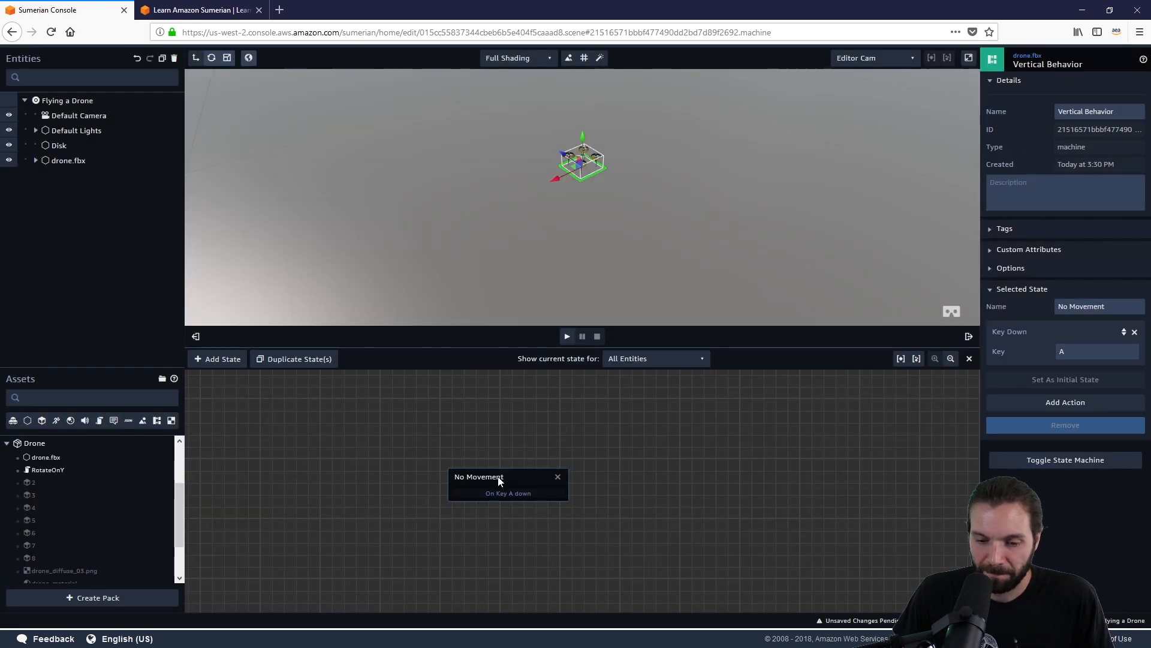
left_click_drag(498, 477, 460, 474)
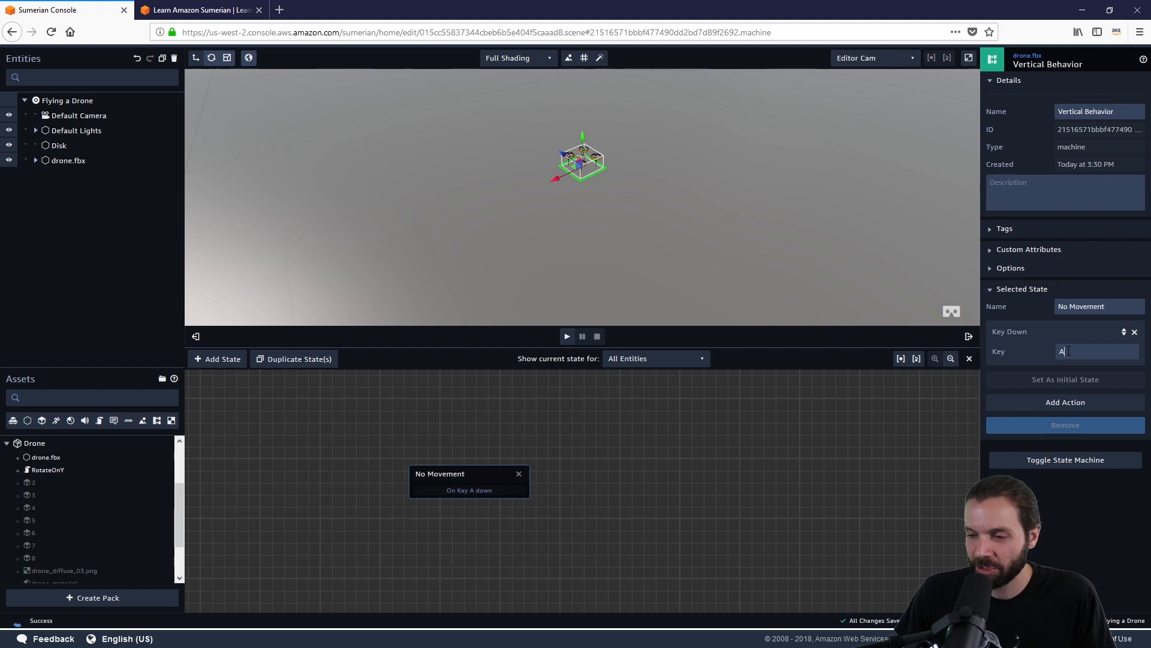
key("w")
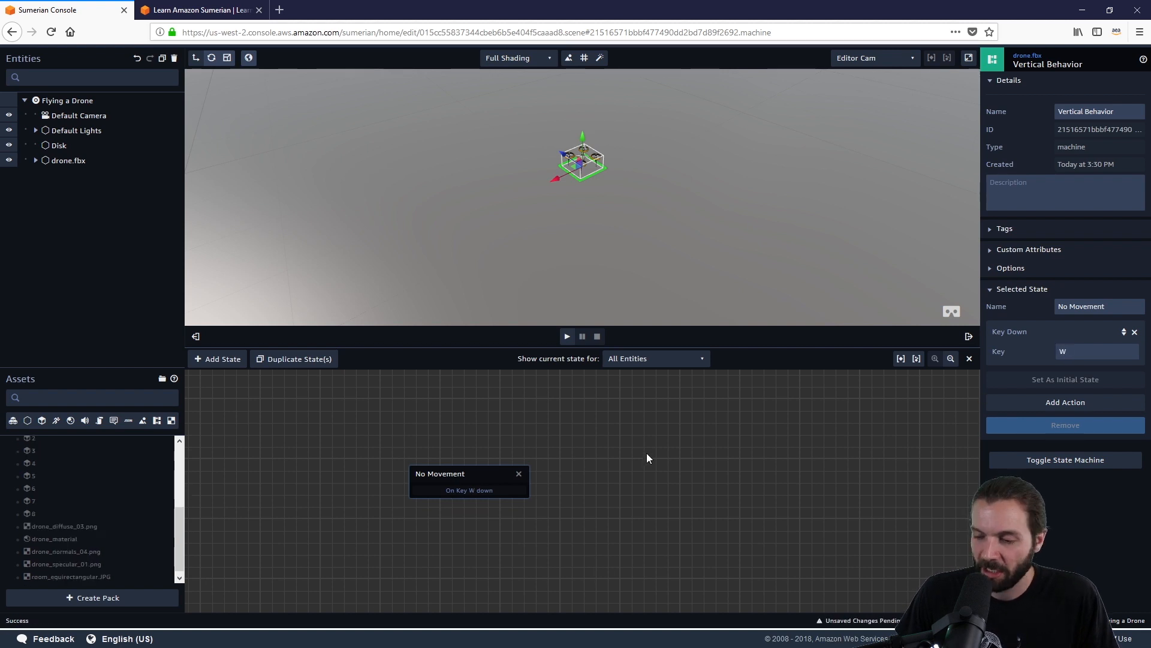
left_click_drag(473, 477, 468, 476)
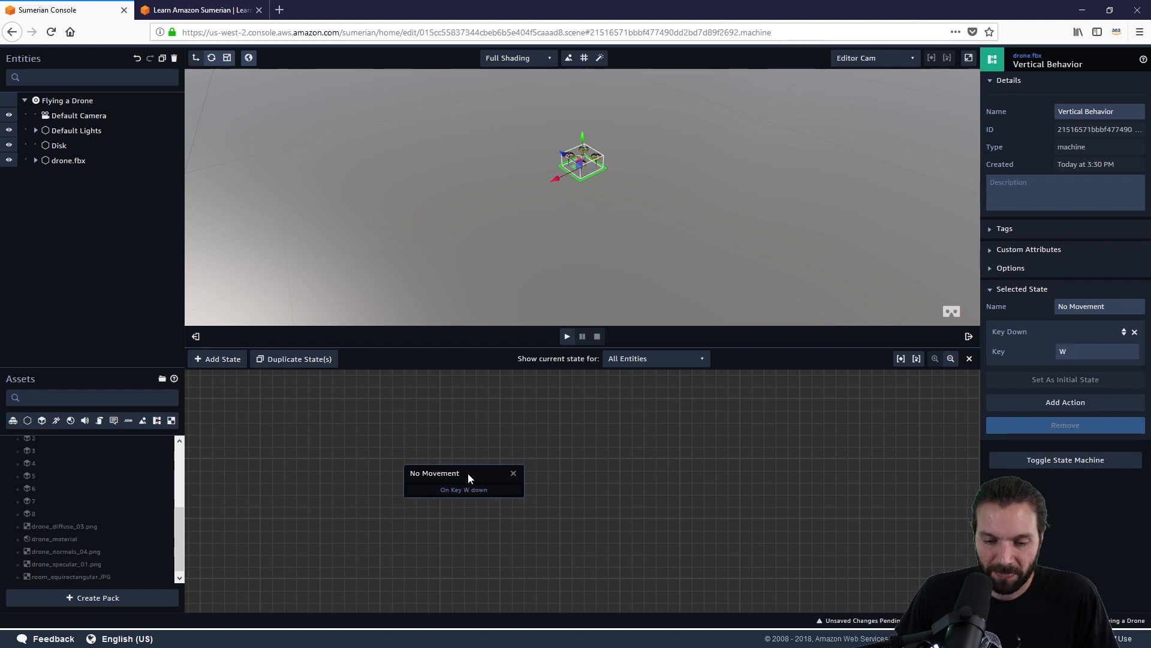
Step: Add a second state beside No Movement in the state graph and name it "Move Up"
left_click(217, 358)
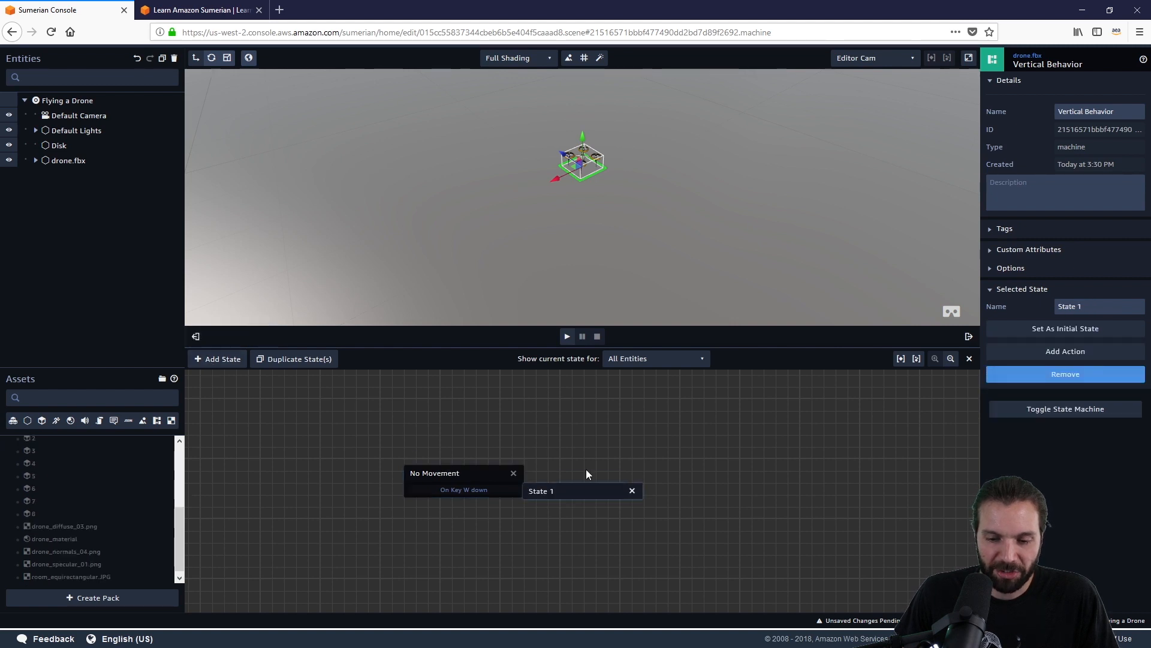
left_click_drag(574, 491, 653, 472)
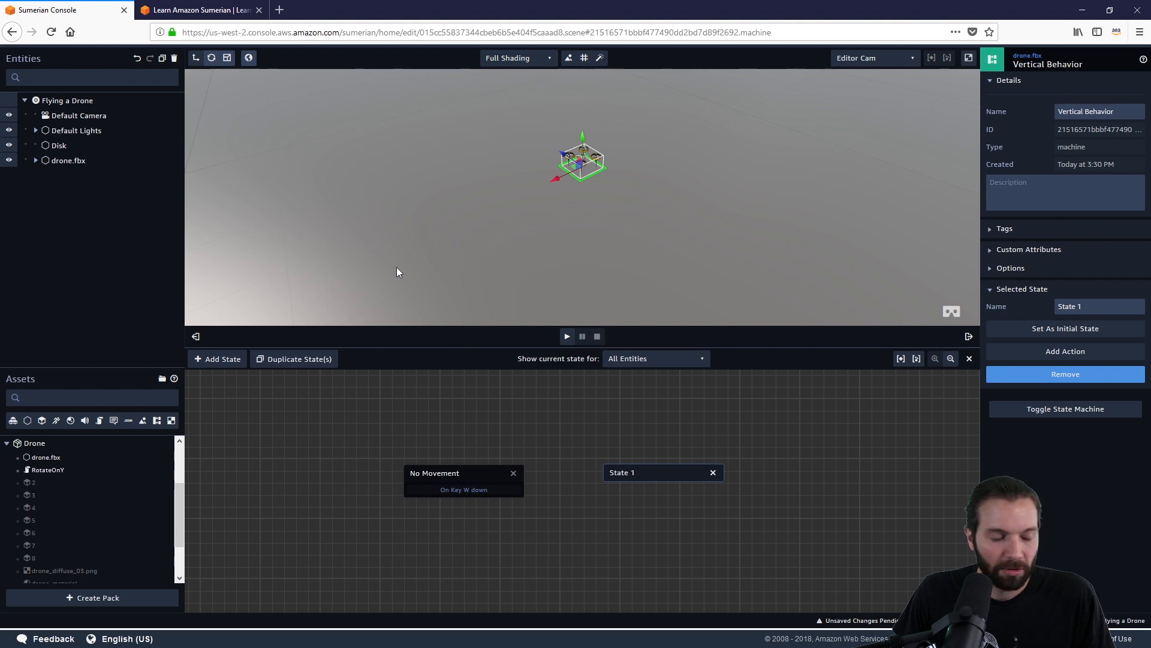
key("ctrl+a")
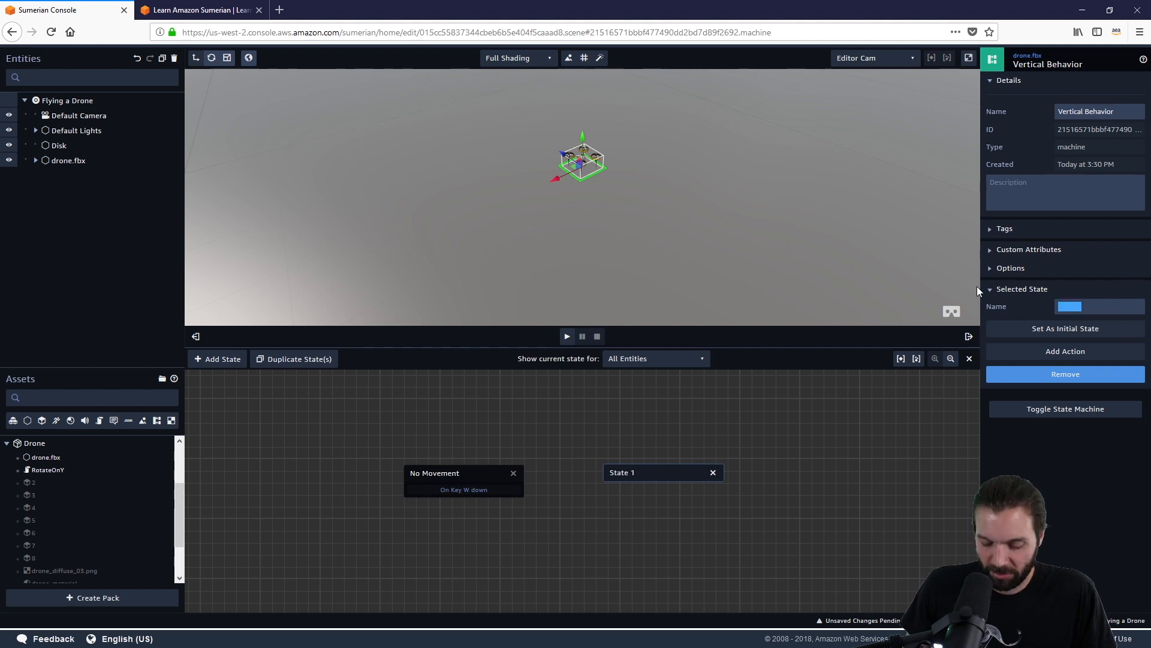
type("MOv")
key("BackSpace")
key("BackSpace")
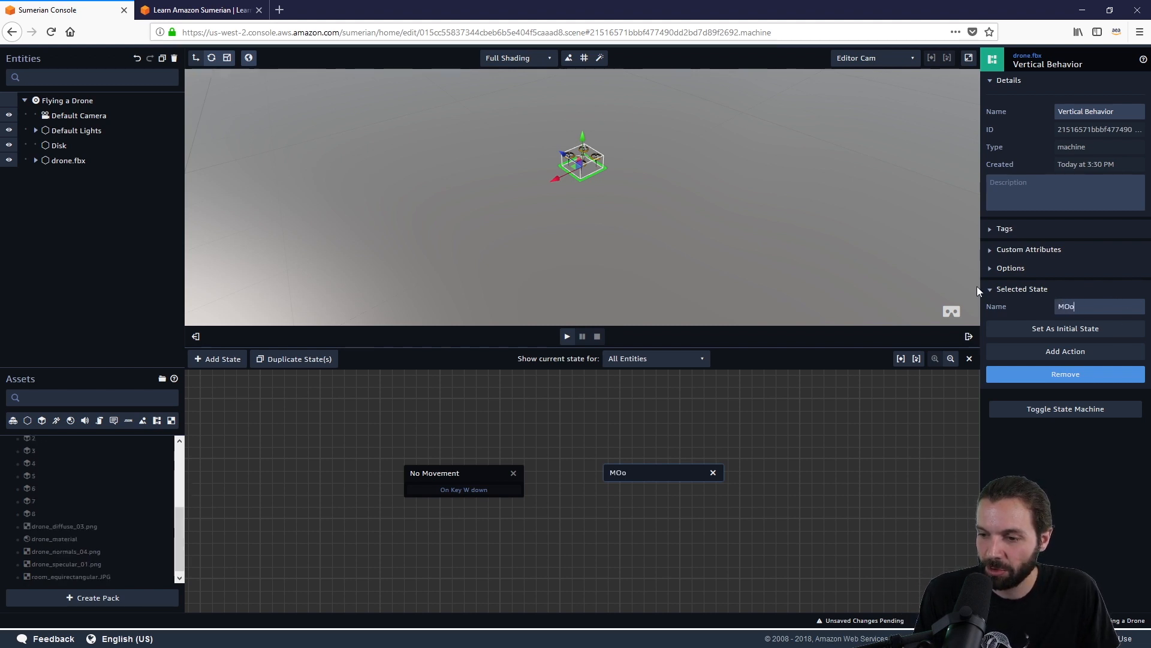
type("ove Up")
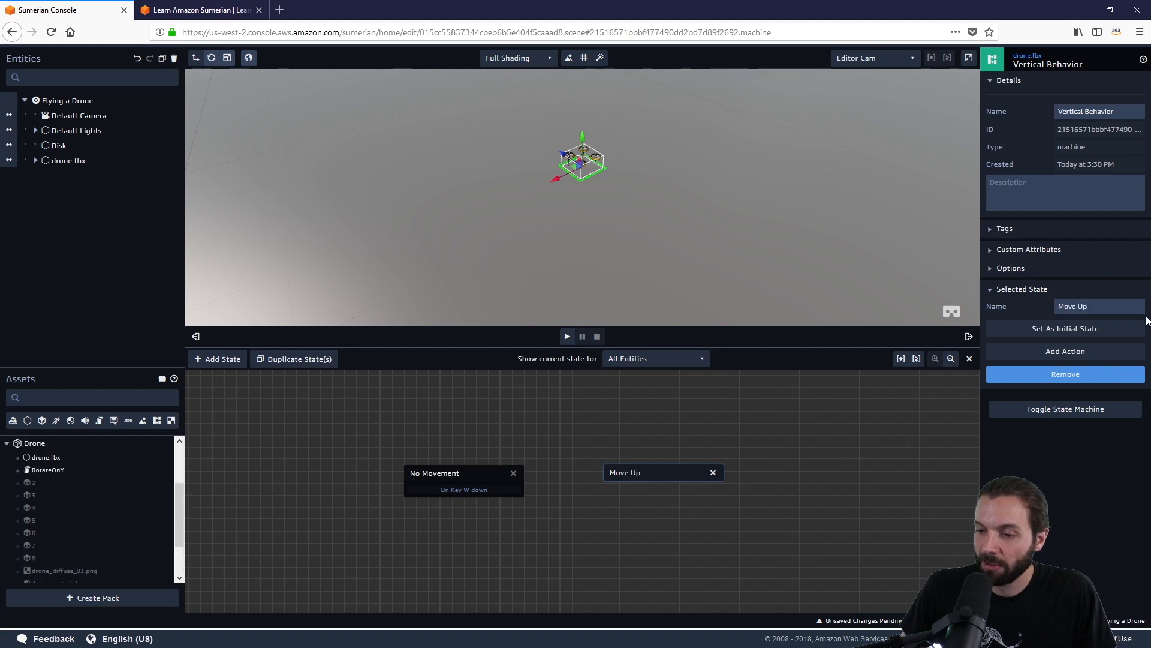
Step: Add an "Apply force on rigid body" action to the Move Up state with a Y force of 15
left_click(1074, 351)
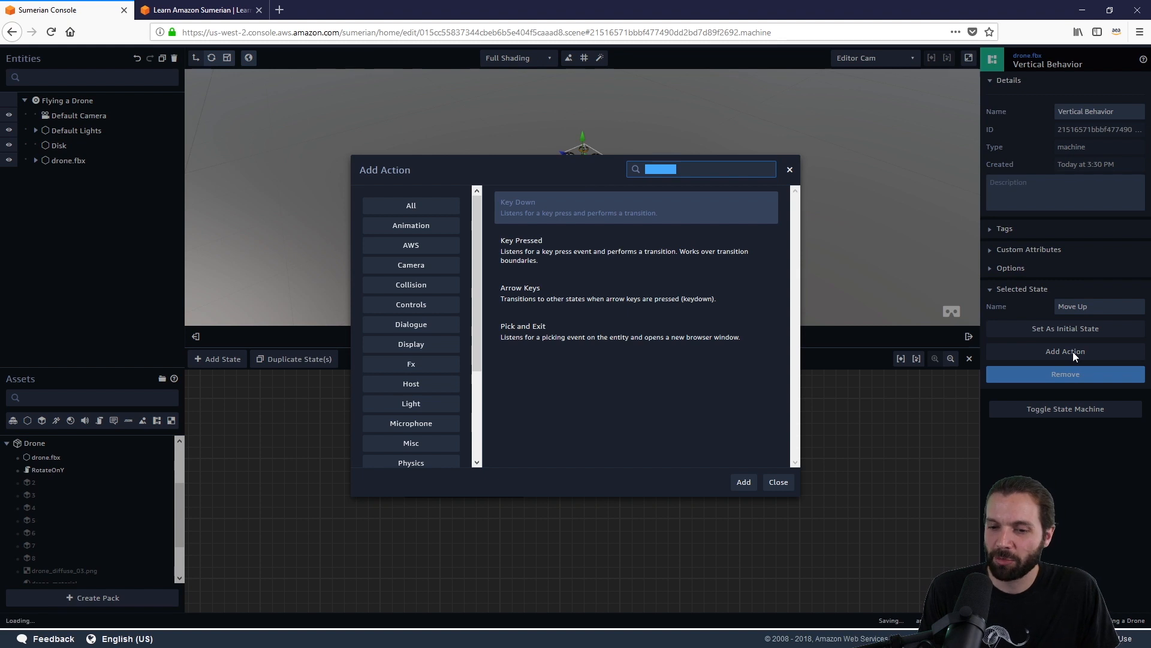
type("apply")
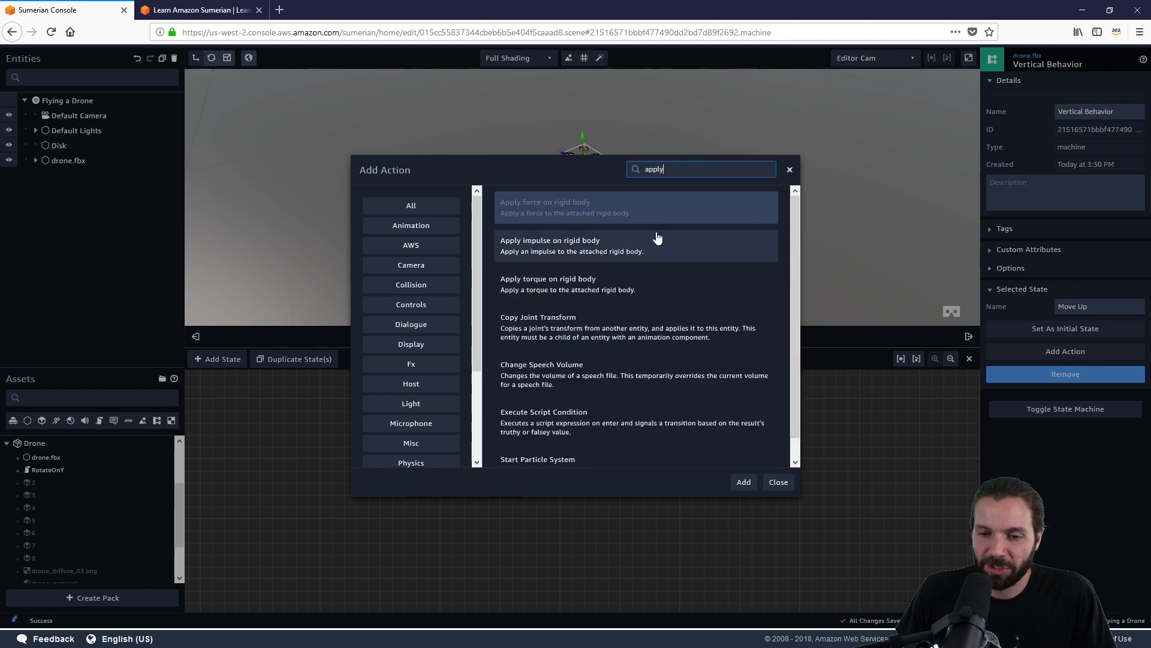
left_click(743, 483)
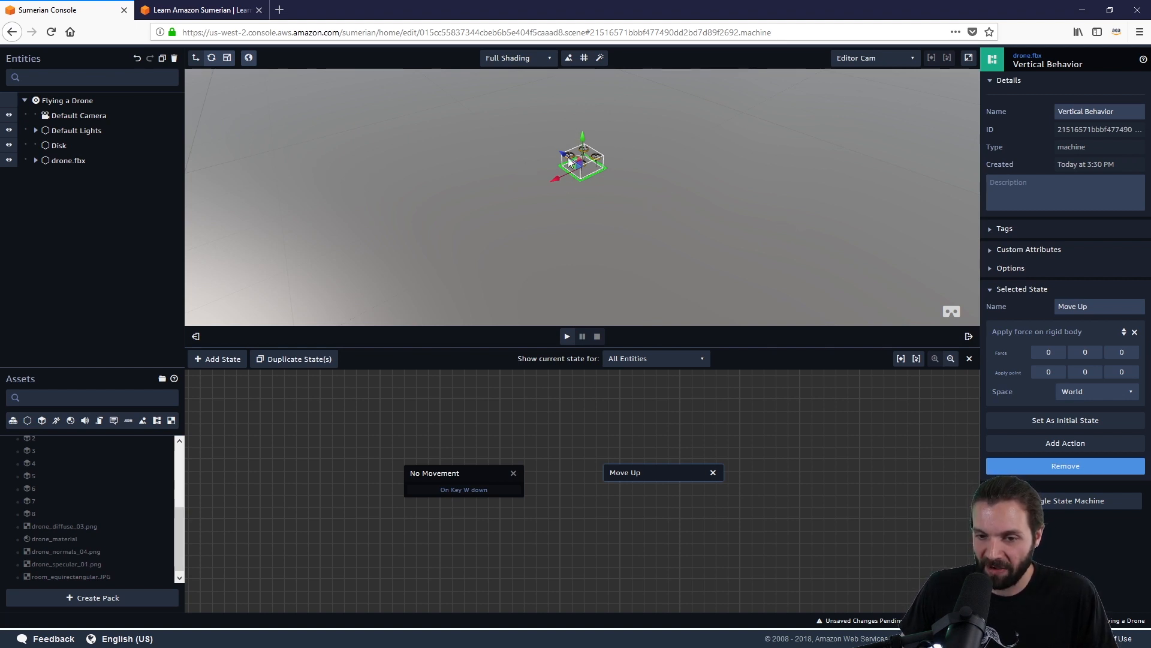
right_click_drag(711, 228, 697, 210)
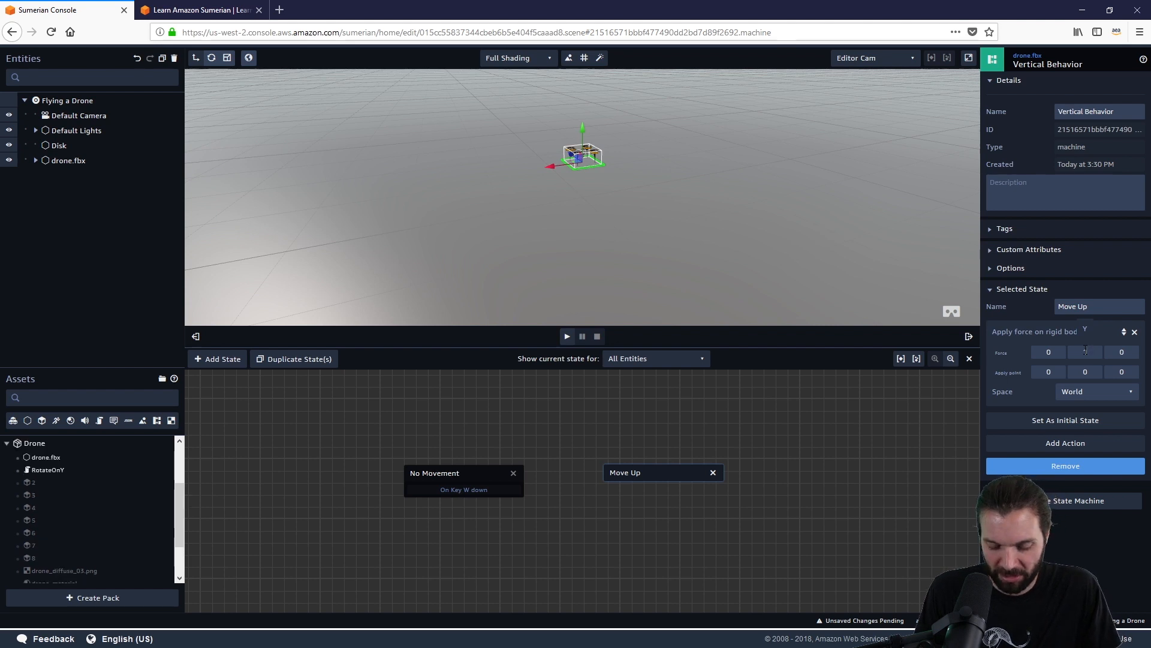
type("15")
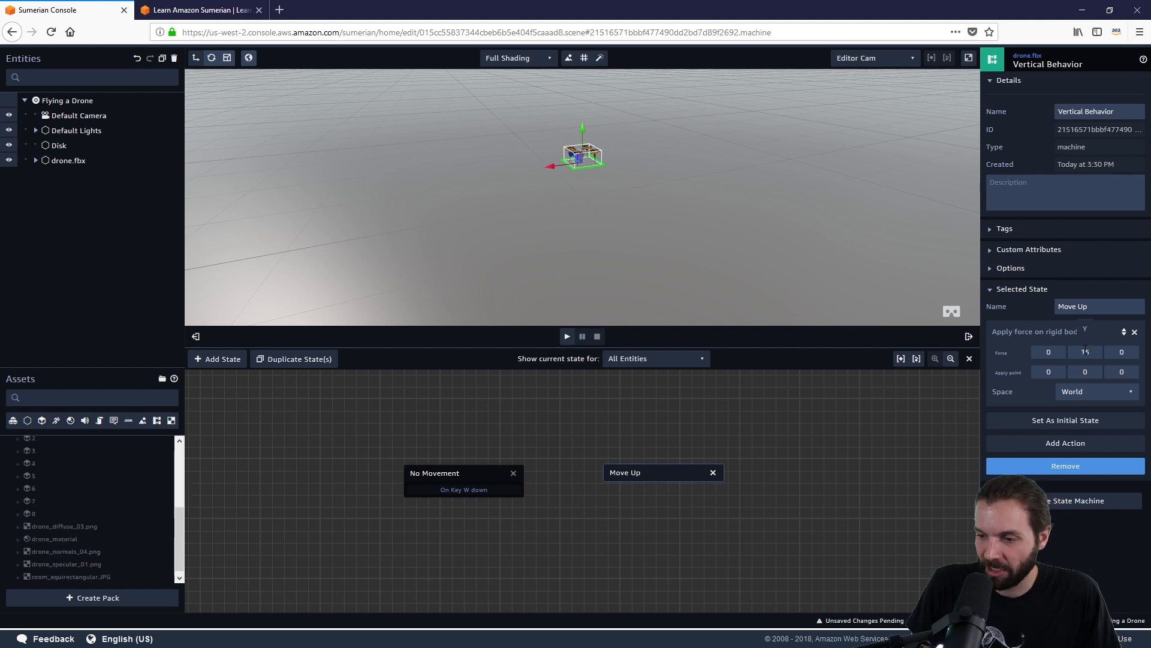
Step: Add a Key Up action for the W key to the Move Up state
left_click(1088, 445)
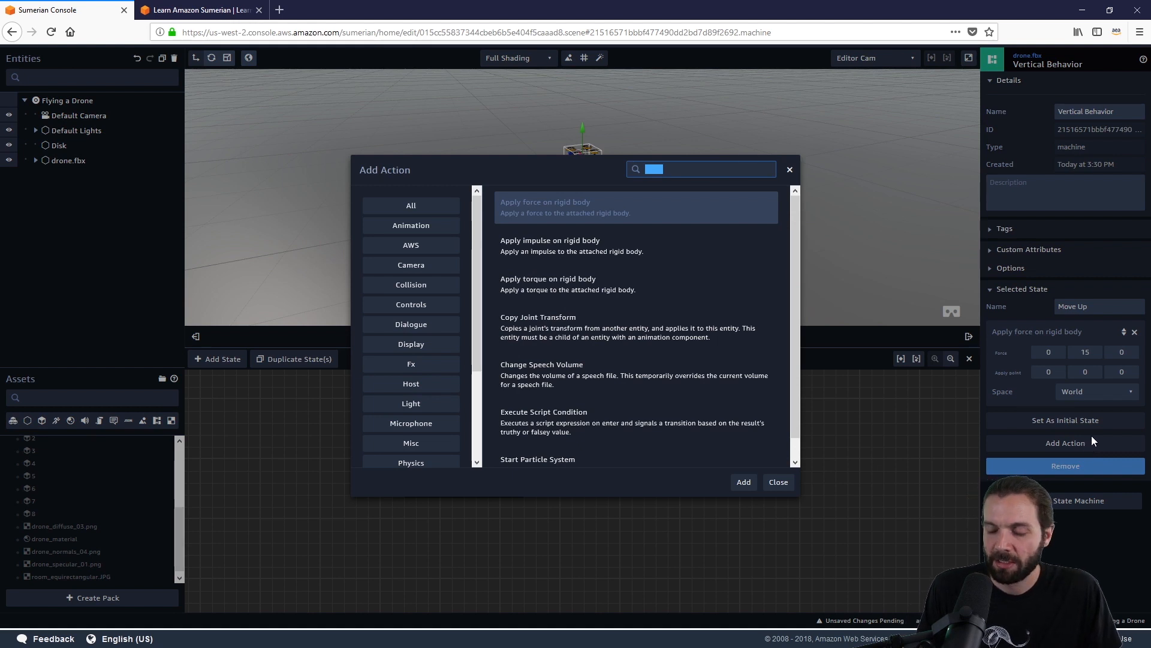
type("key")
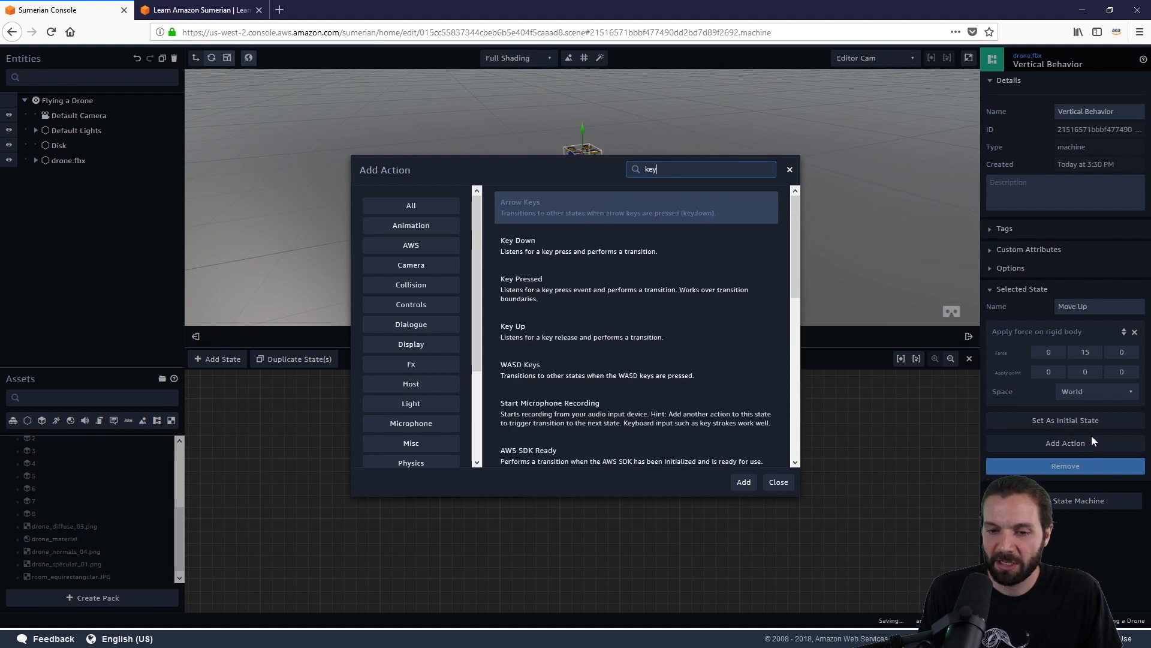
type(" up")
key("Return")
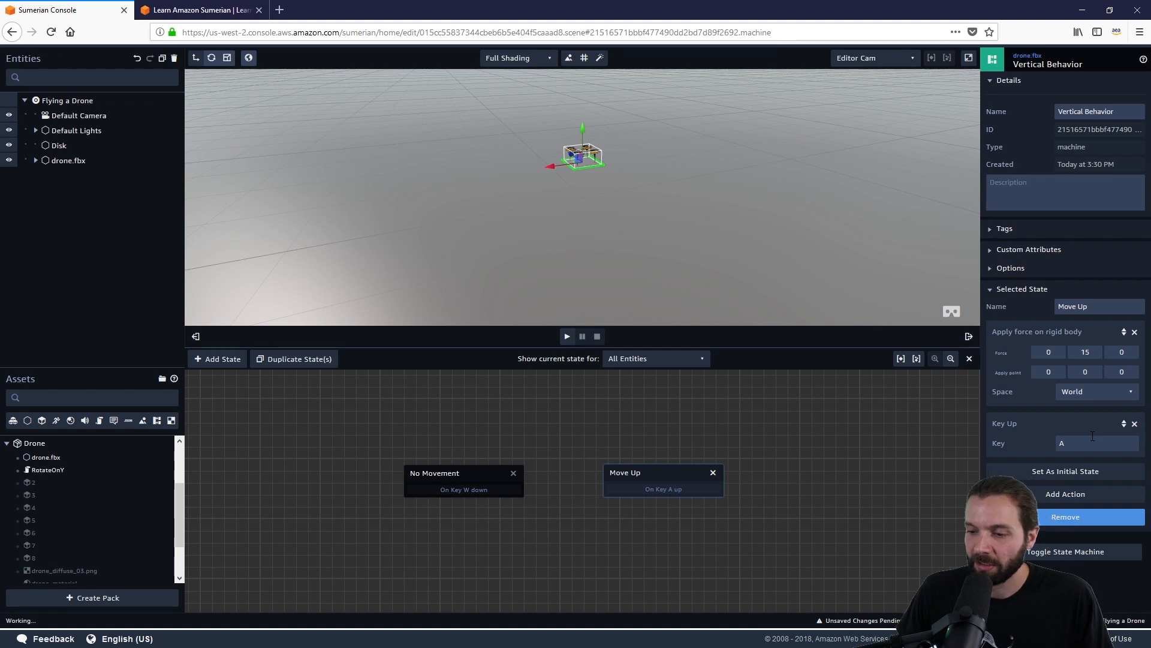
left_click(1096, 443)
type("W")
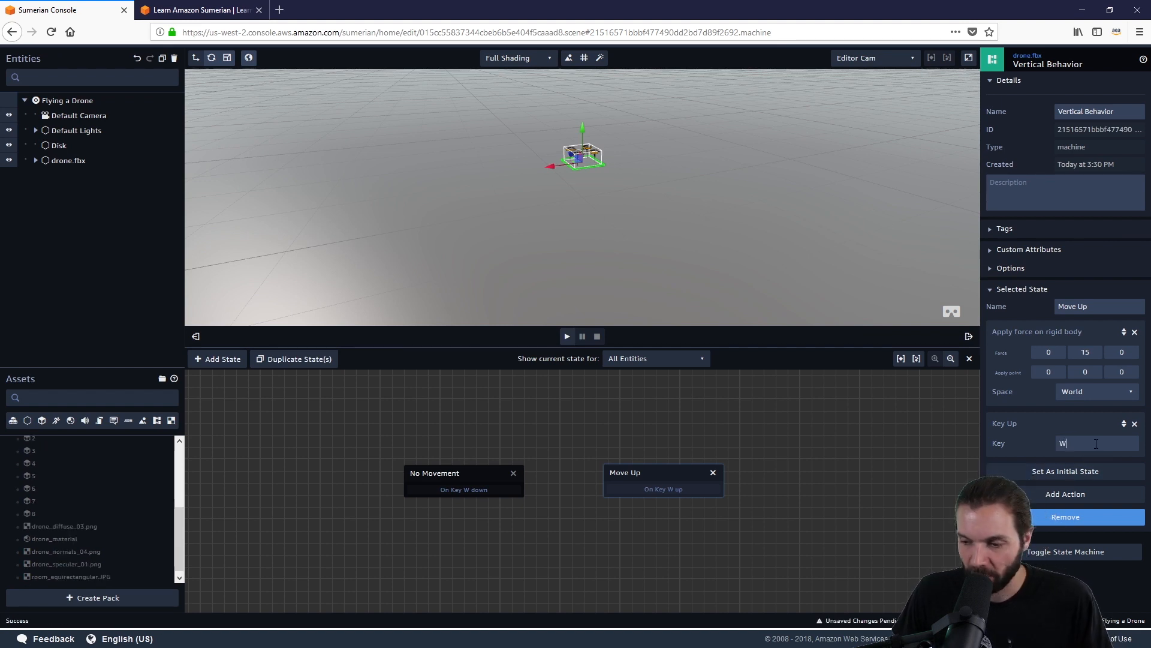
Step: Link No Movement's W down transition to Move Up, and Move Up's W up transition back to No Movement
mouse_move(484, 472)
left_mouse_down()
mouse_move(536, 477)
mouse_move(480, 481)
left_mouse_up()
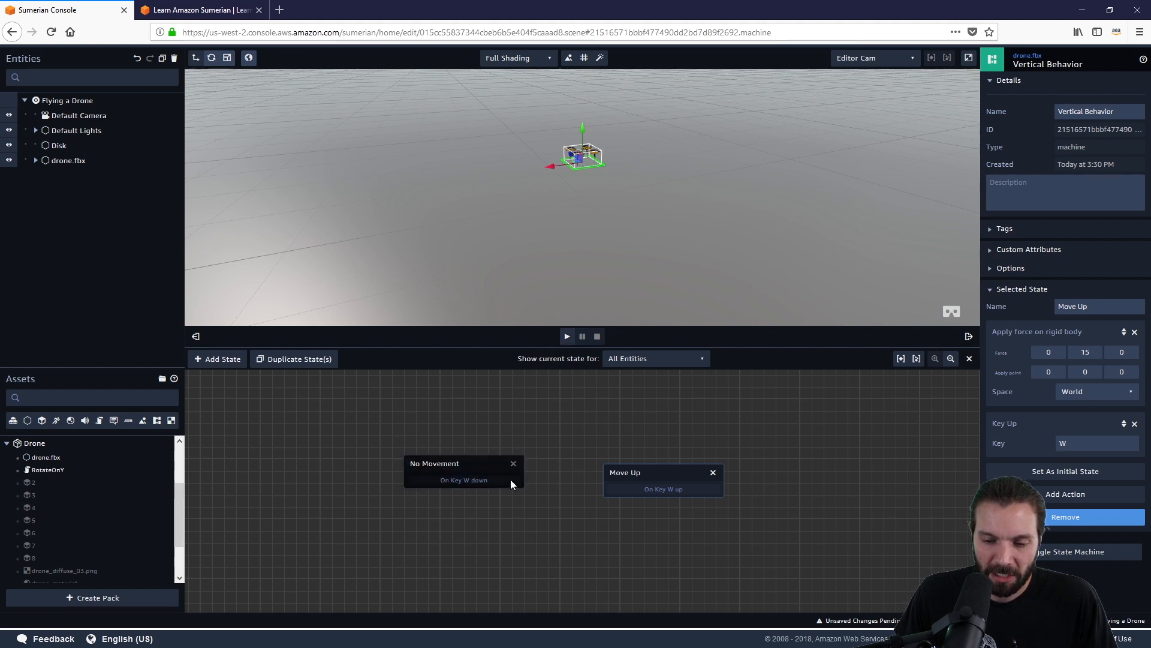
mouse_move(510, 480)
left_mouse_down()
mouse_move(641, 470)
mouse_move(498, 463)
left_mouse_up()
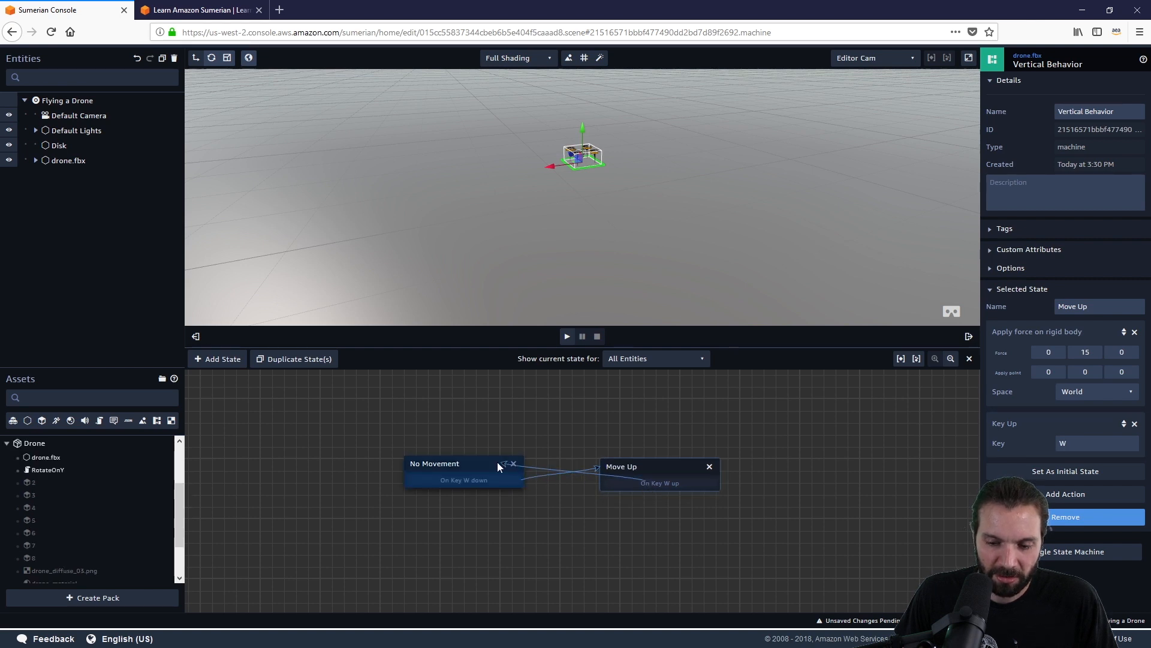
left_click(651, 468)
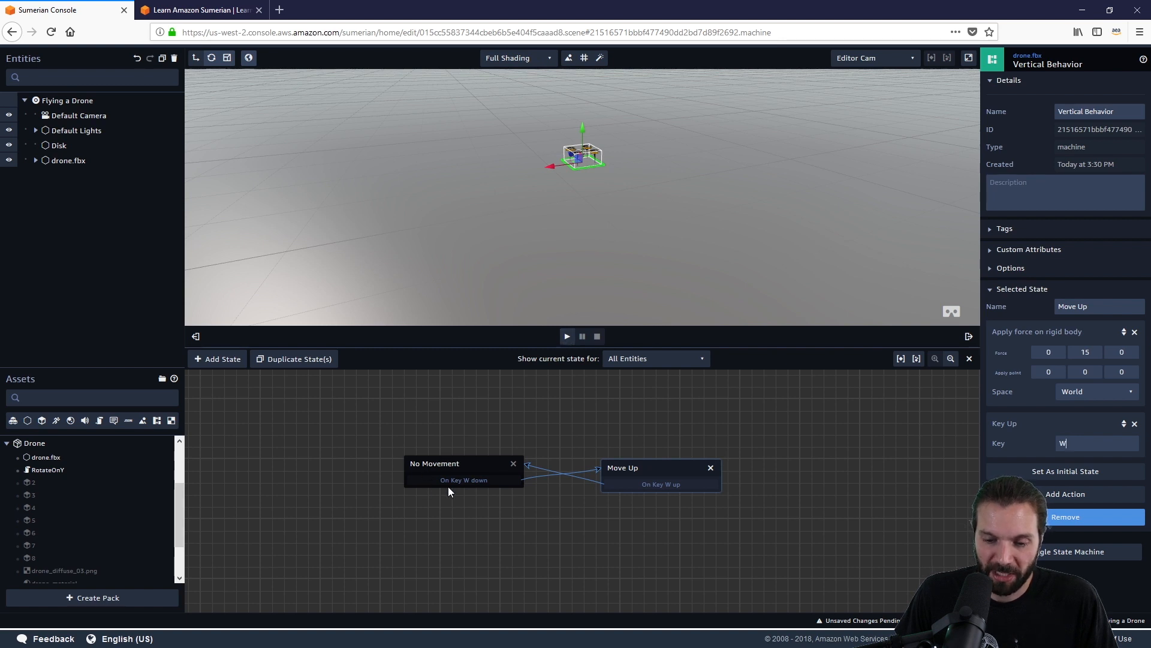
left_click(466, 468)
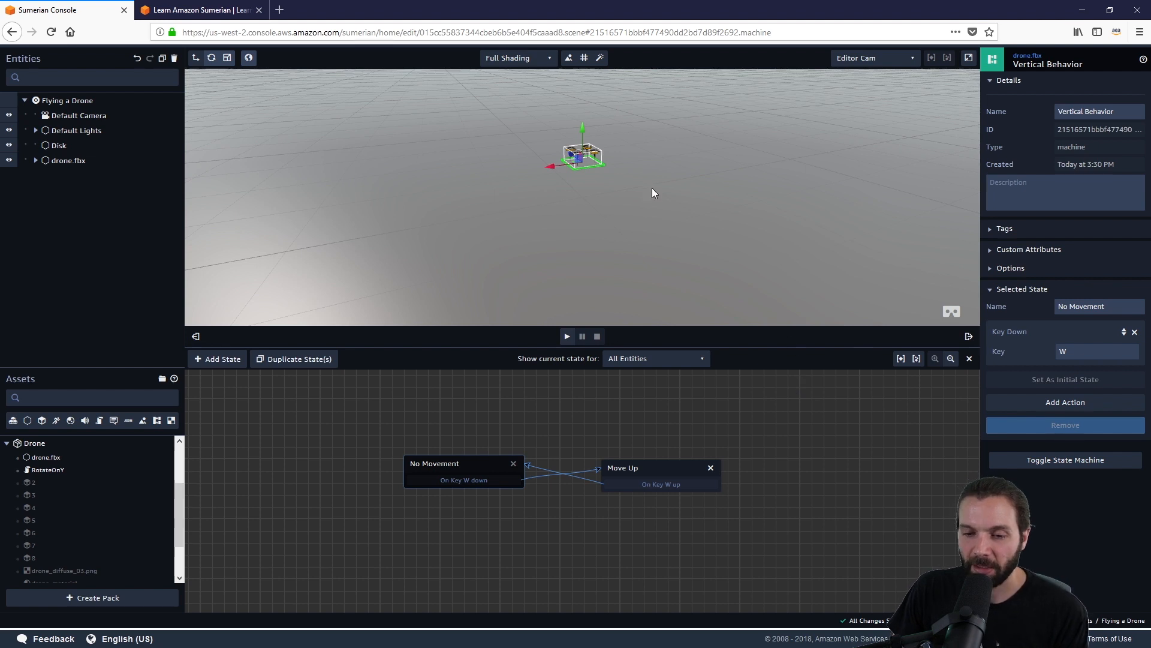
Step: Enlarge the scene viewport above the state graph and play the scene with the Move Up state selected
left_click_drag(784, 346, 793, 394)
left_click_drag(574, 265, 610, 261)
left_click(566, 382)
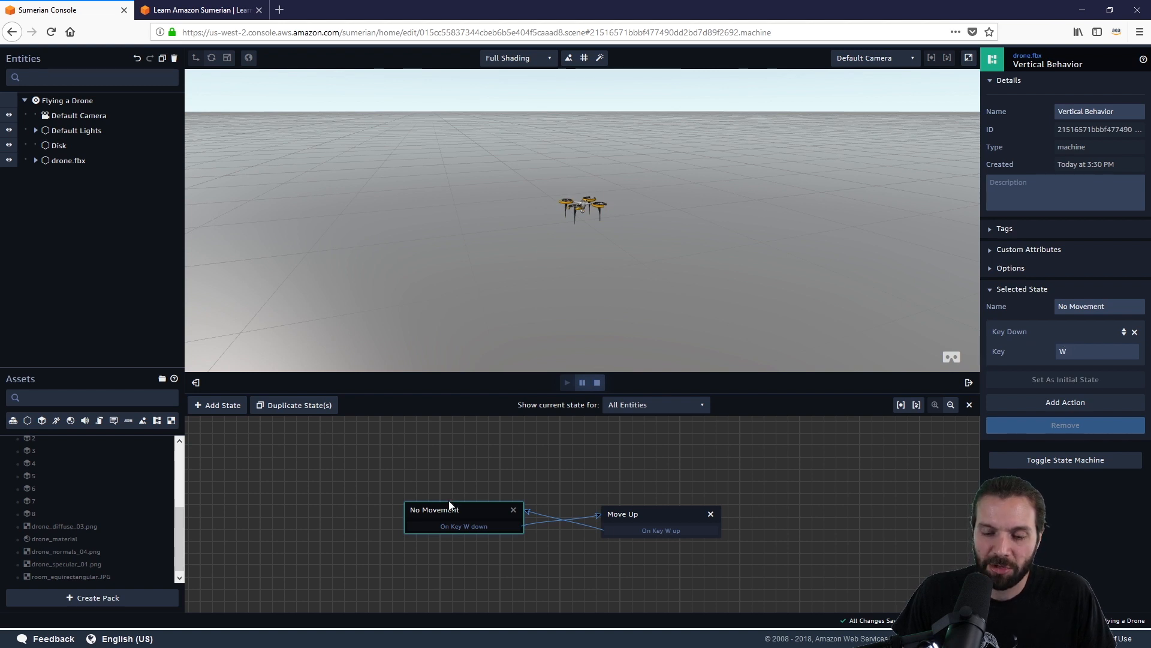
left_click(655, 513)
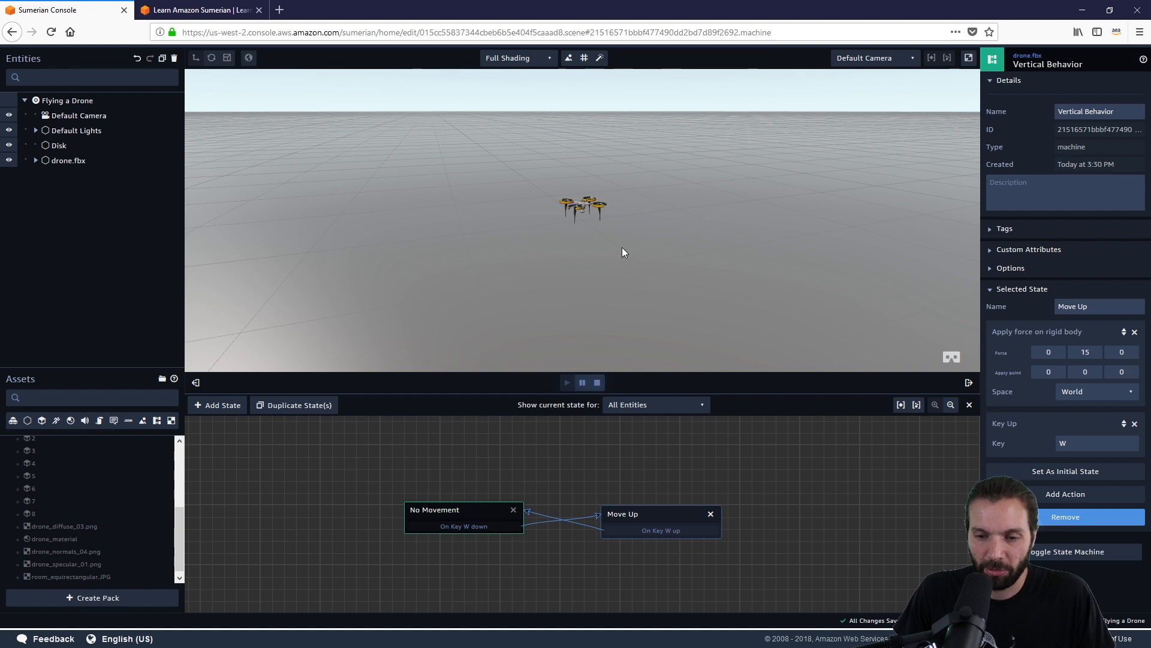
Step: Test the drone's vertical flight in the running scene by repeatedly triggering its W control and watching the active state
key("w")
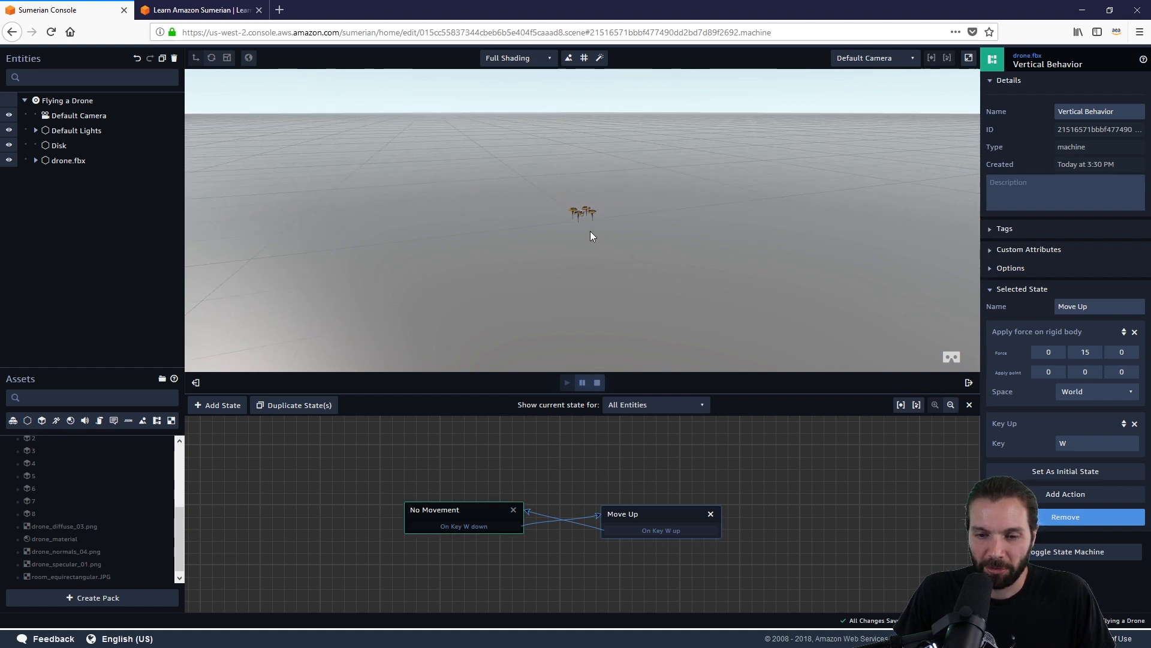
key("w")
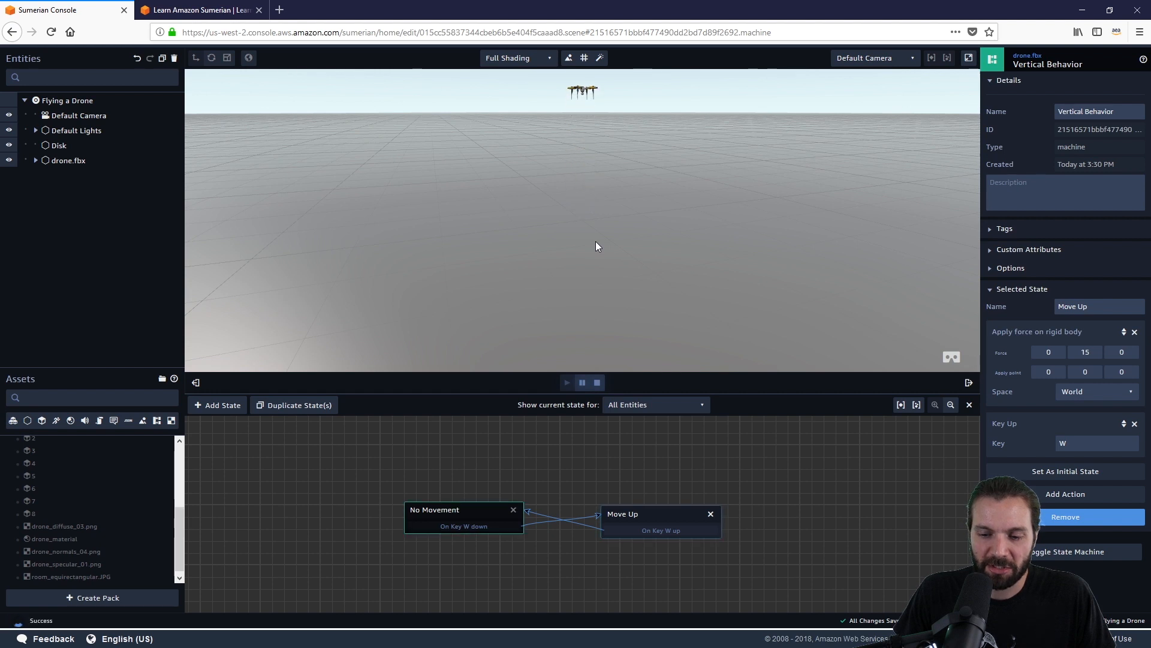
key("w")
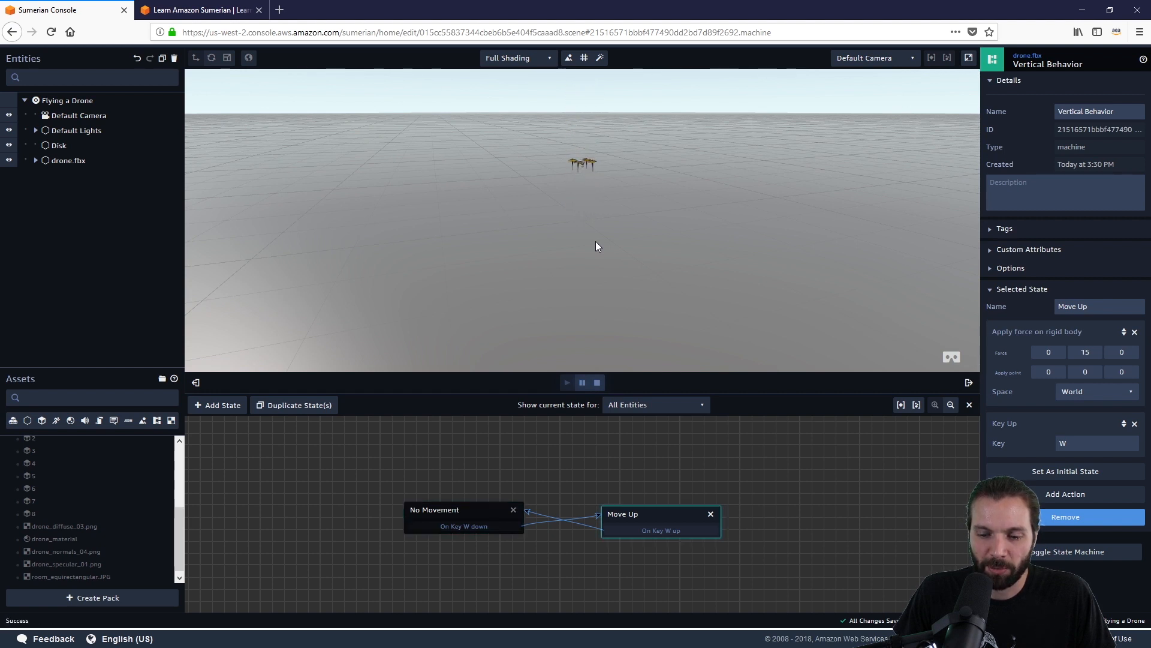
key("w")
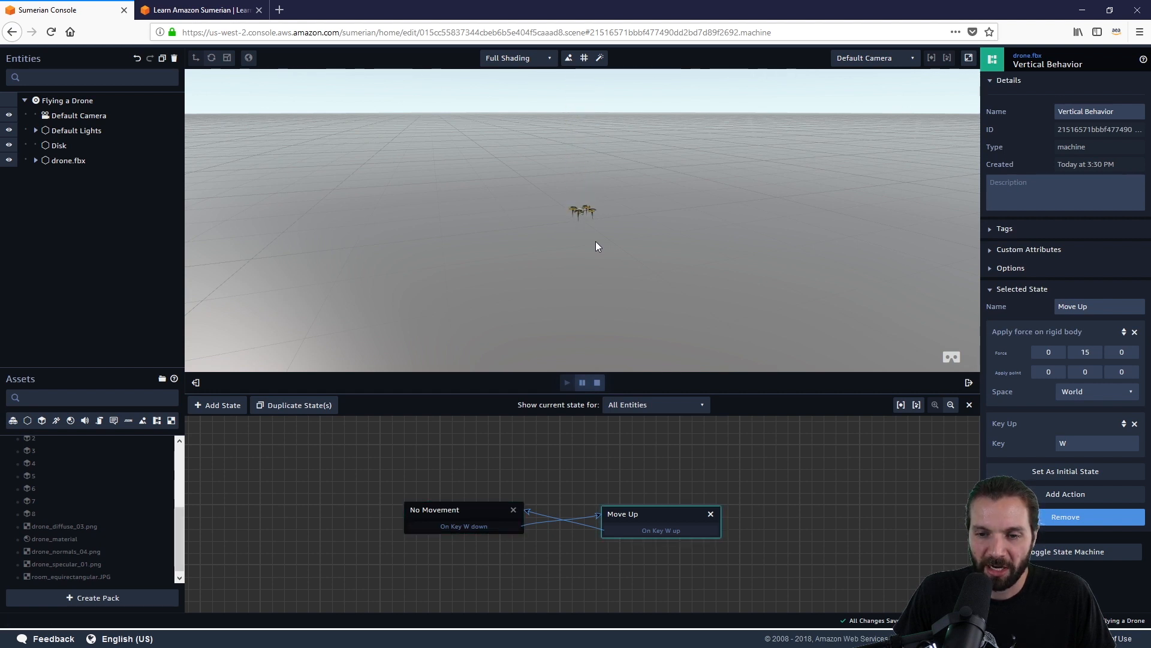
key("w")
key("w")
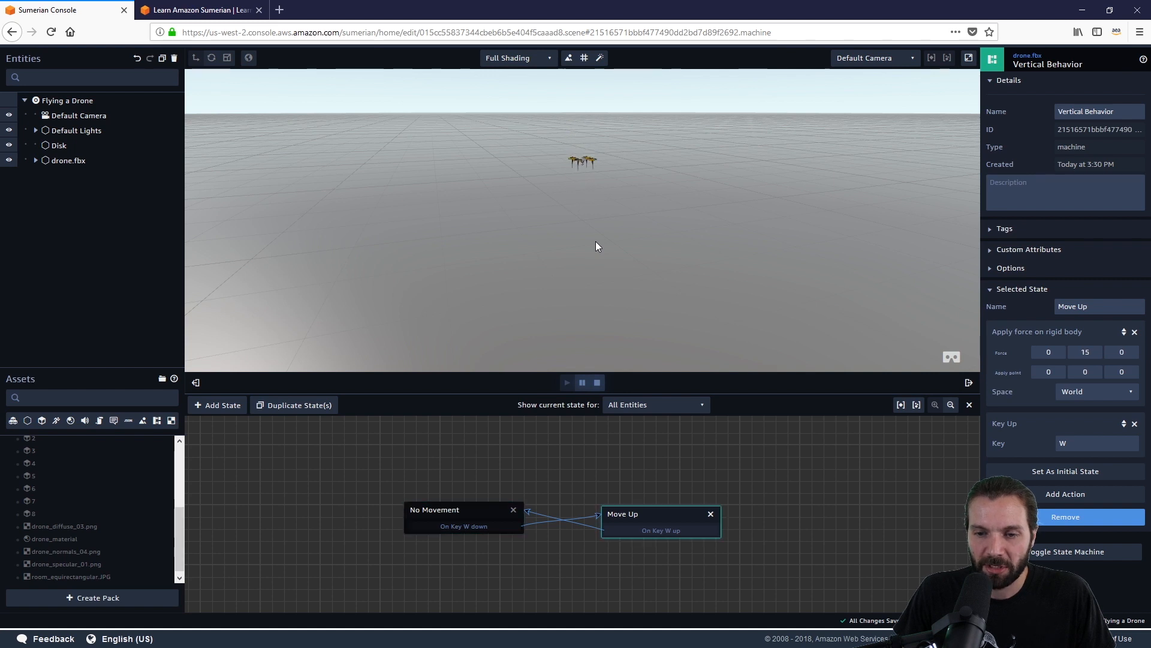
key("w")
key("w")
key("w")
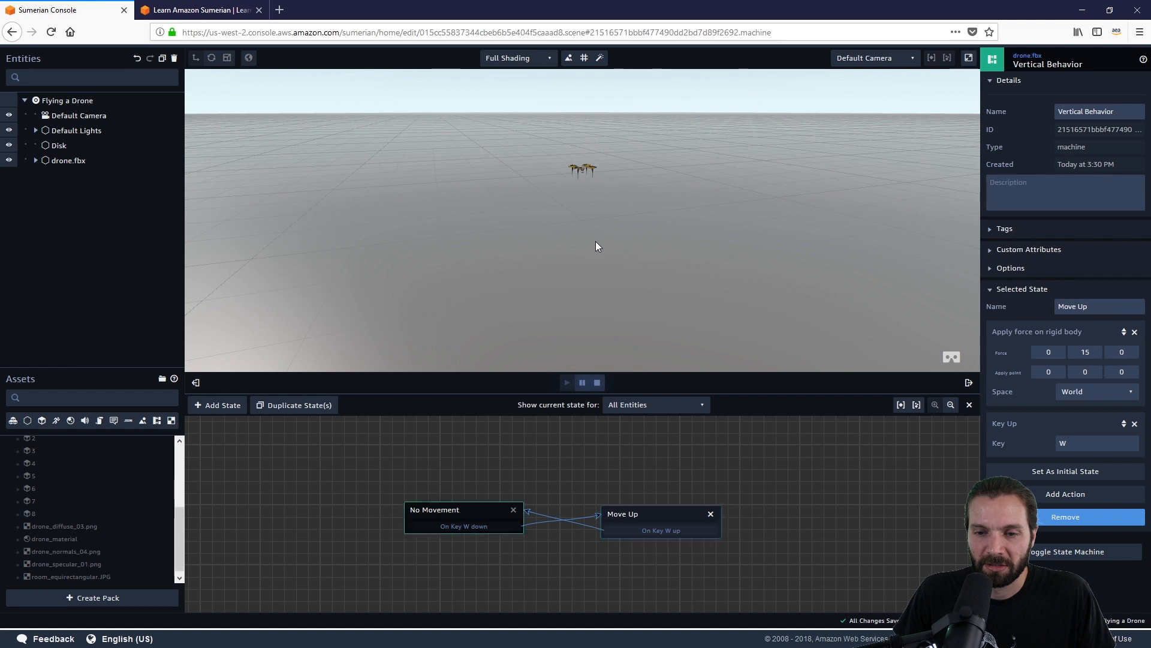
Step: Trigger the drone's W control a few more times in the running scene and stop playback
key("w")
key("w")
key("w")
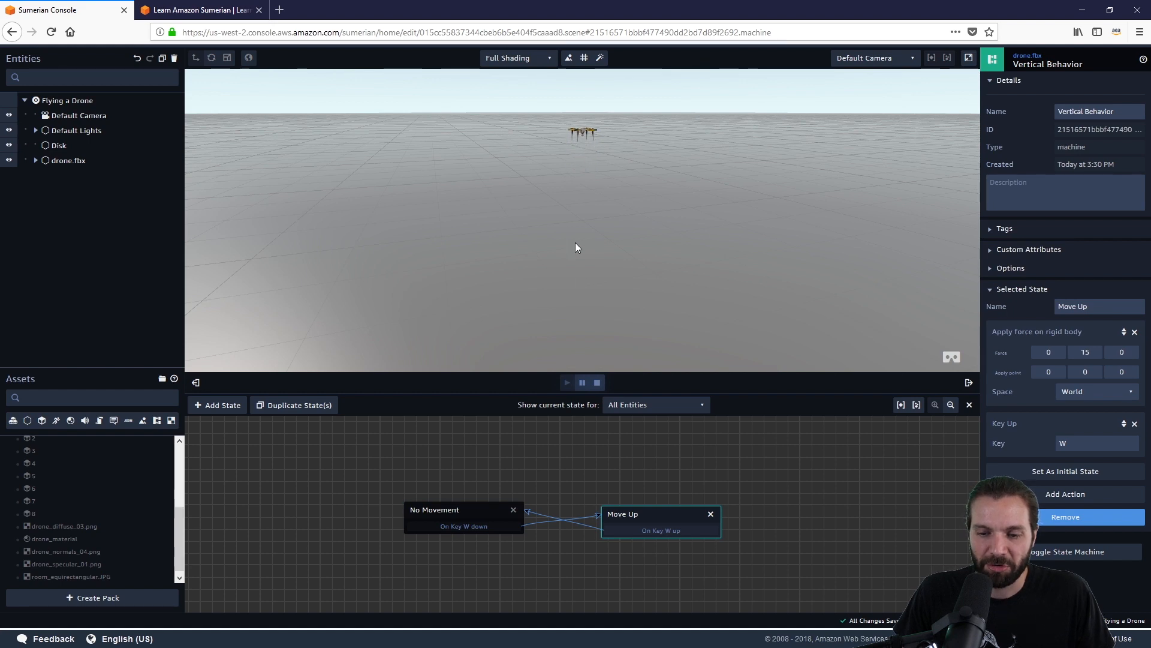
left_click(597, 383)
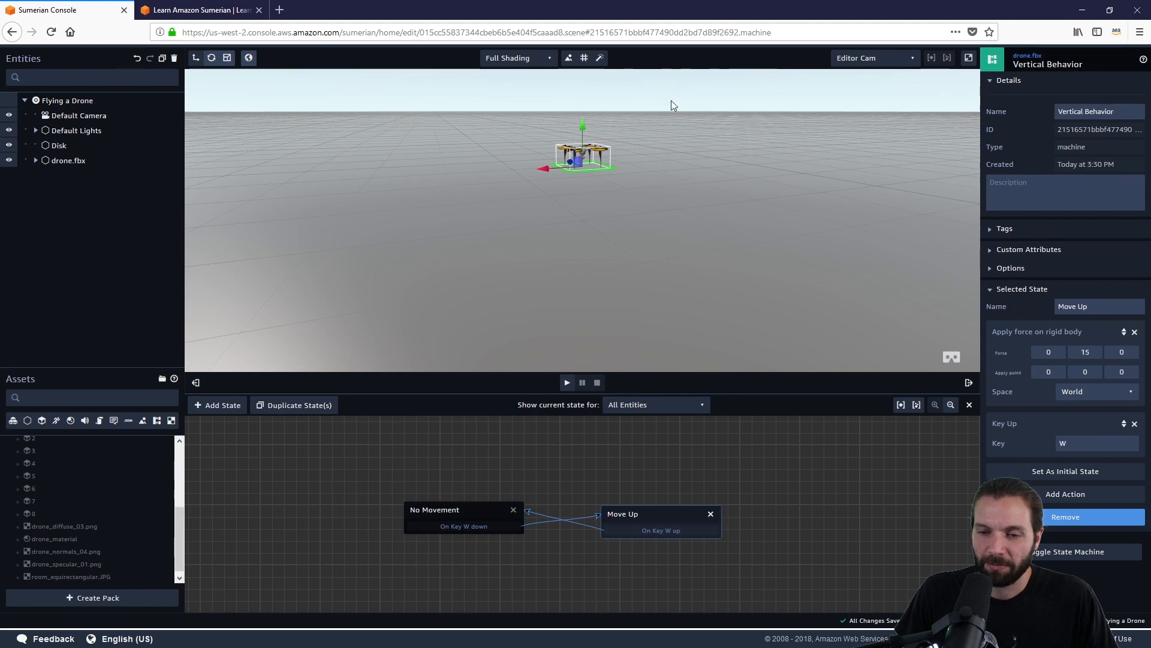
Step: Duplicate the Vertical Behavior asset and attach the copy to drone.fbx's State machine component
left_click_drag(679, 265, 484, 278)
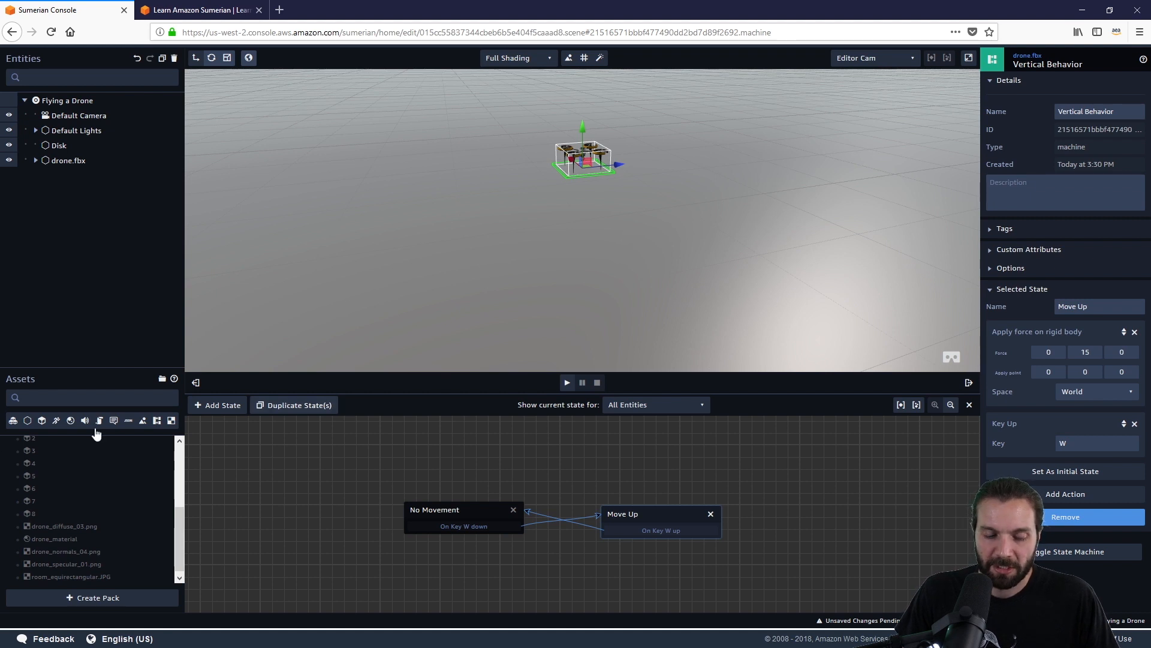
scroll(61, 517, "up", 3)
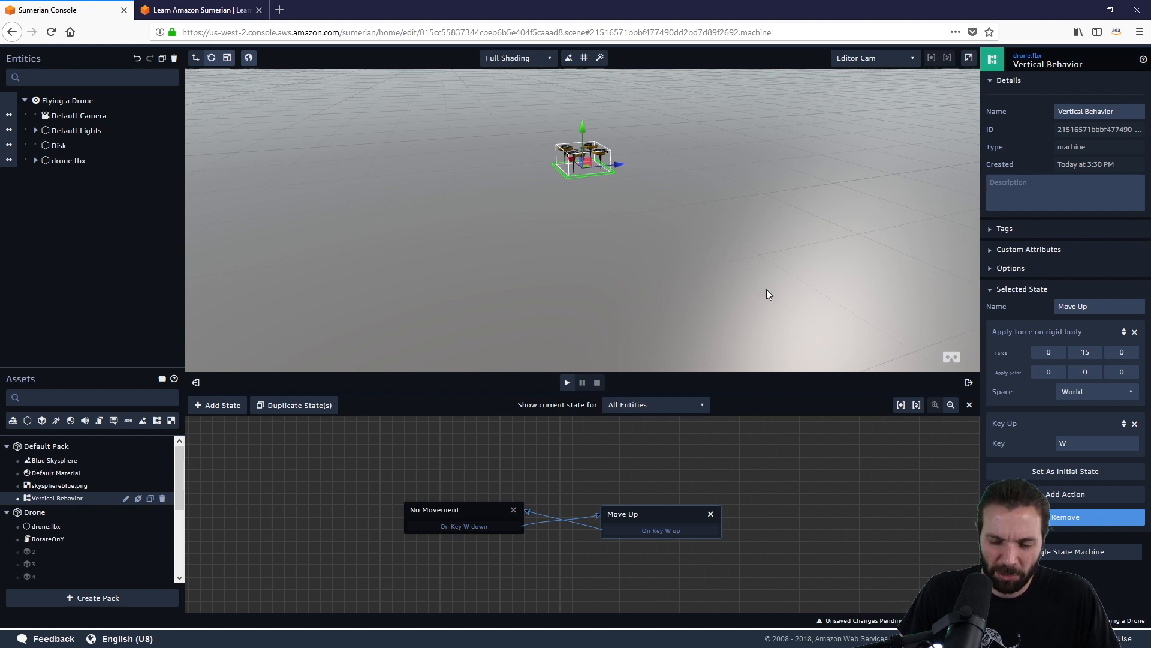
left_click(1027, 57)
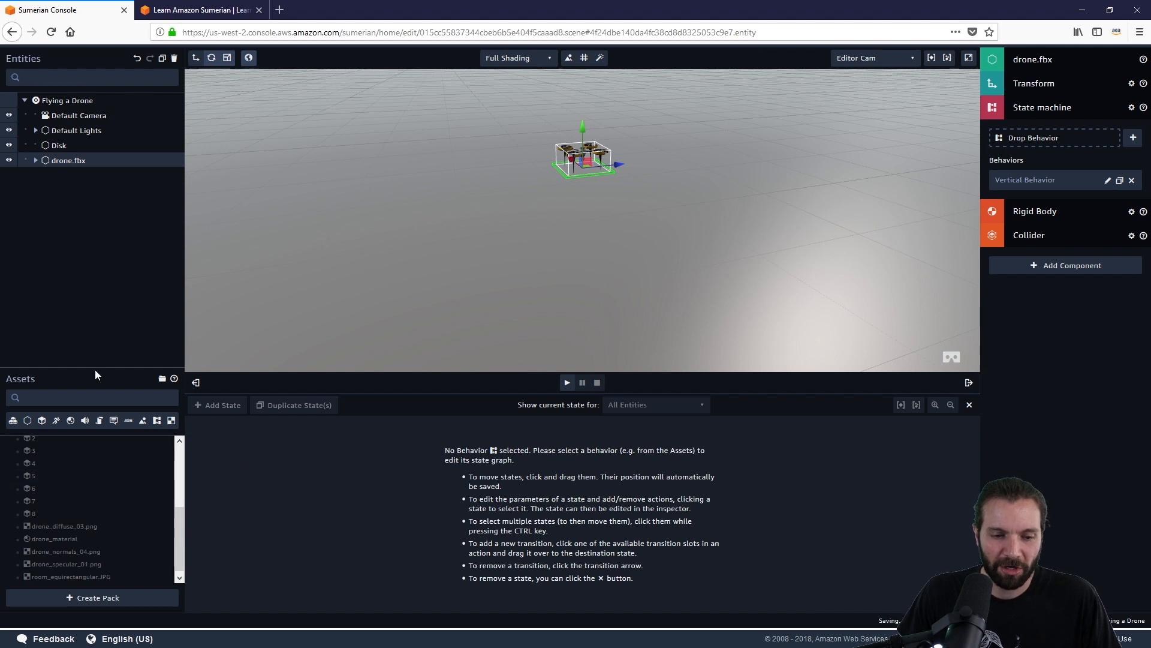
left_click_drag(94, 367, 98, 324)
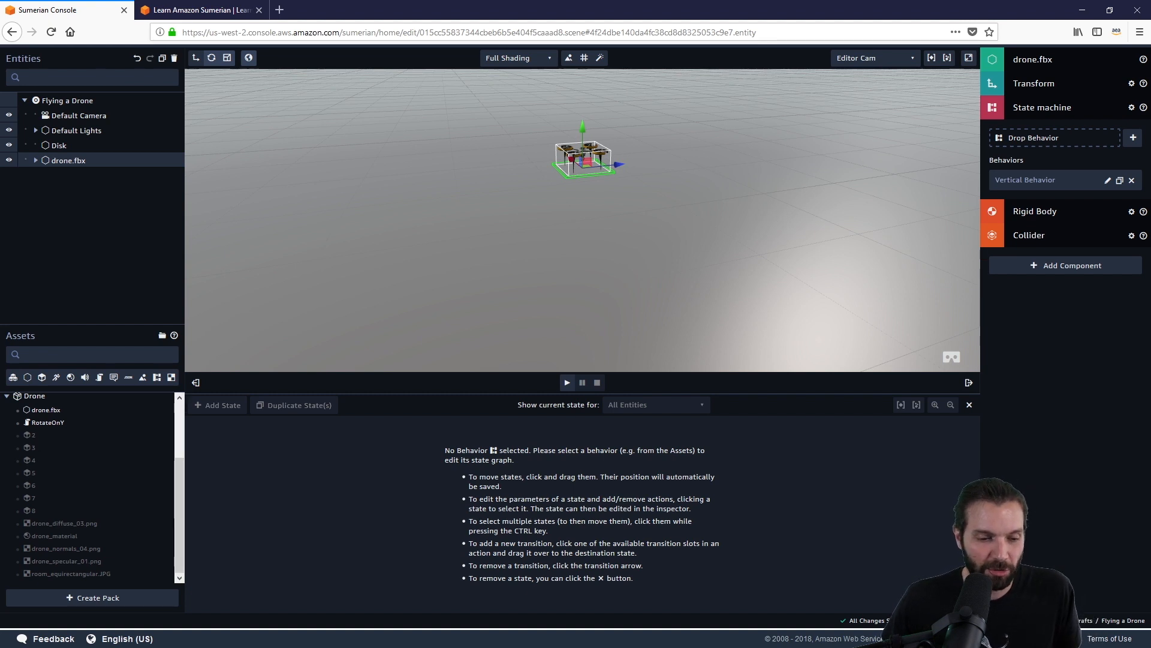
scroll(81, 472, "up", 3)
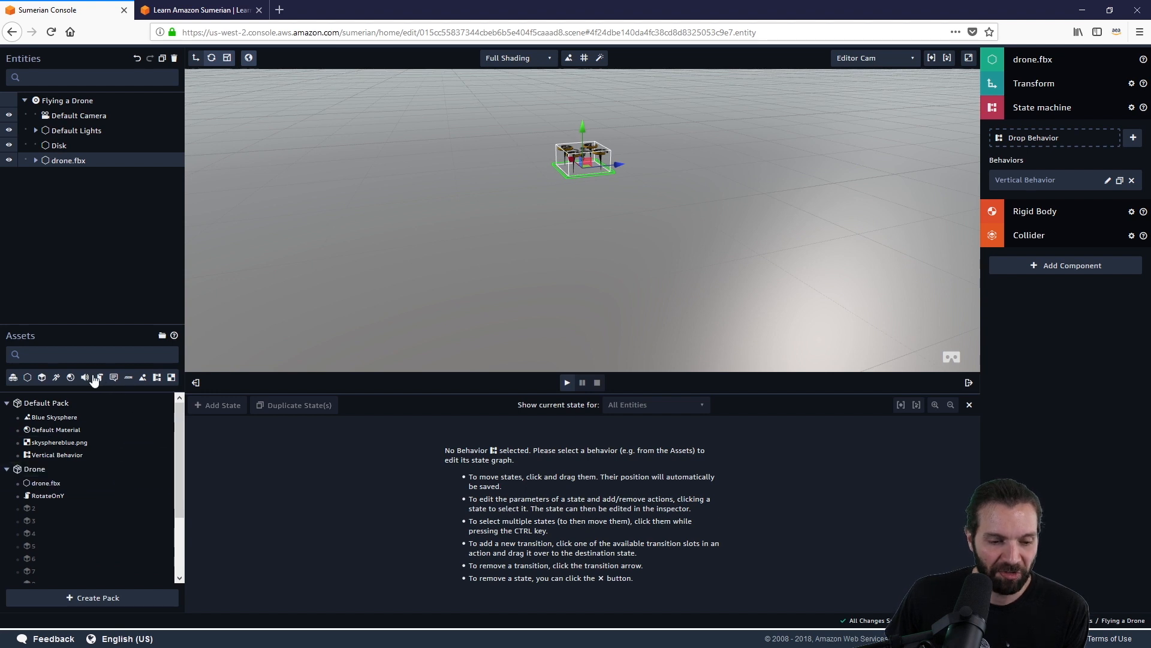
left_click(156, 379)
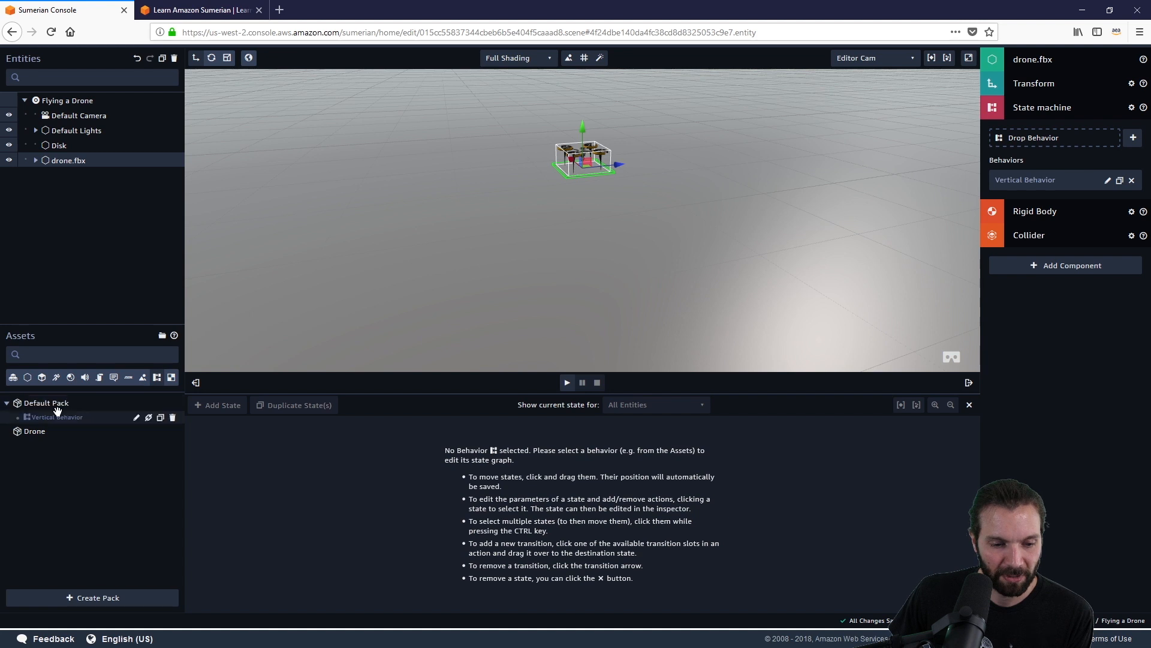
left_click(160, 418)
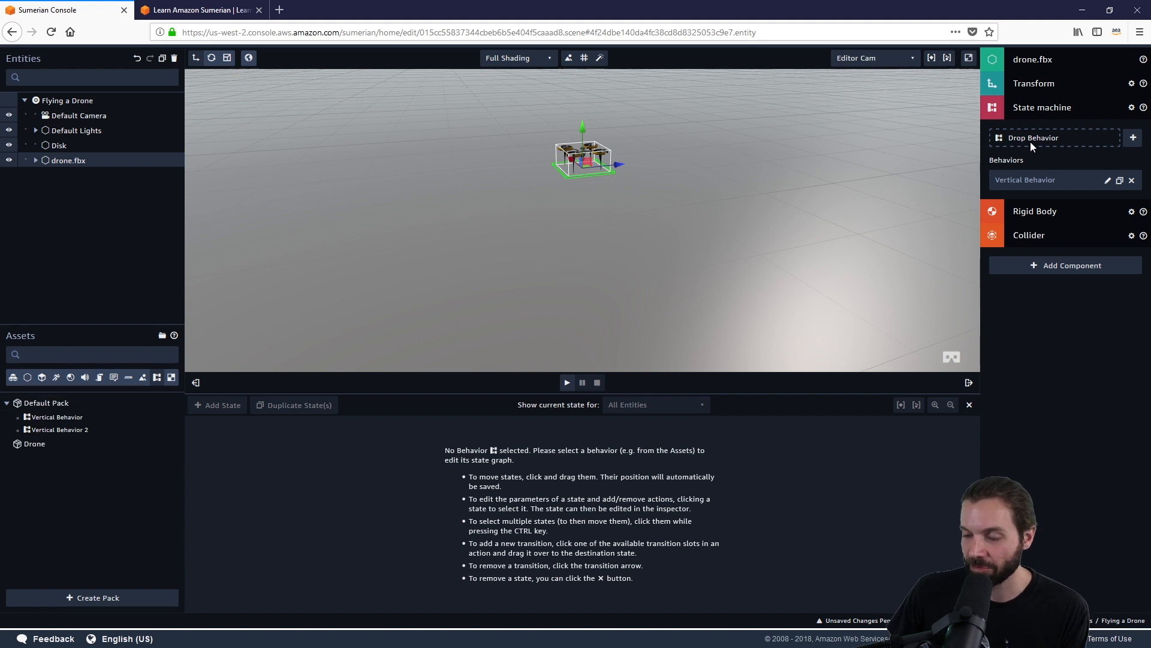
left_click_drag(57, 429, 1041, 131)
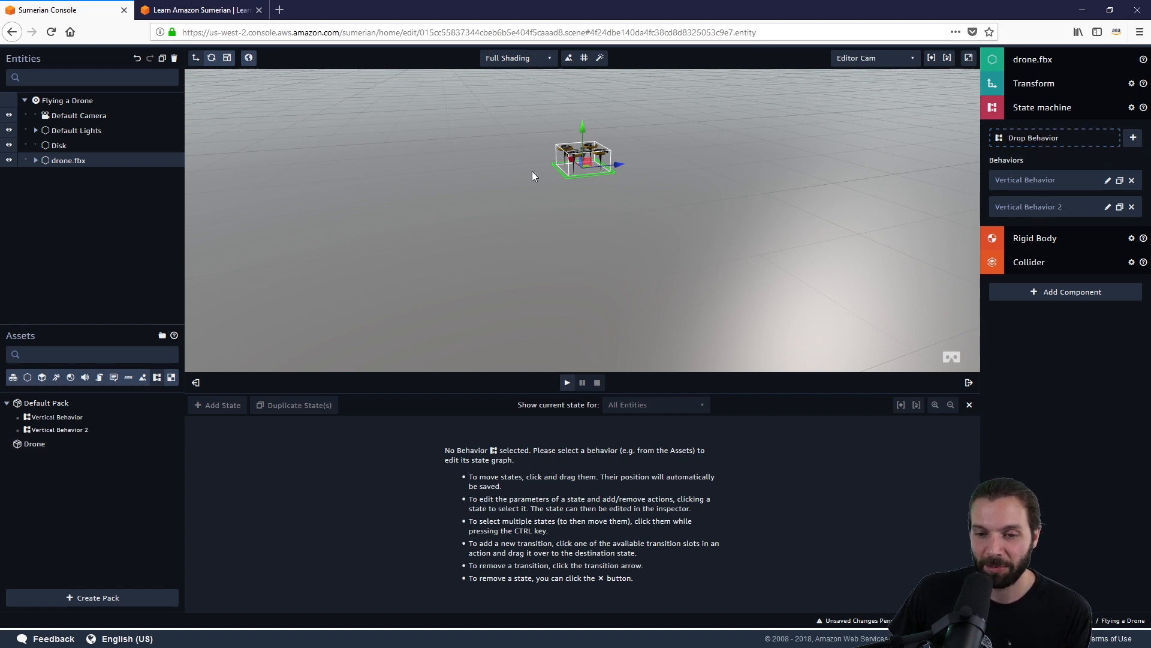
Step: Open the duplicated behavior for editing and rename it Horizontal Behavior
left_click(1108, 207)
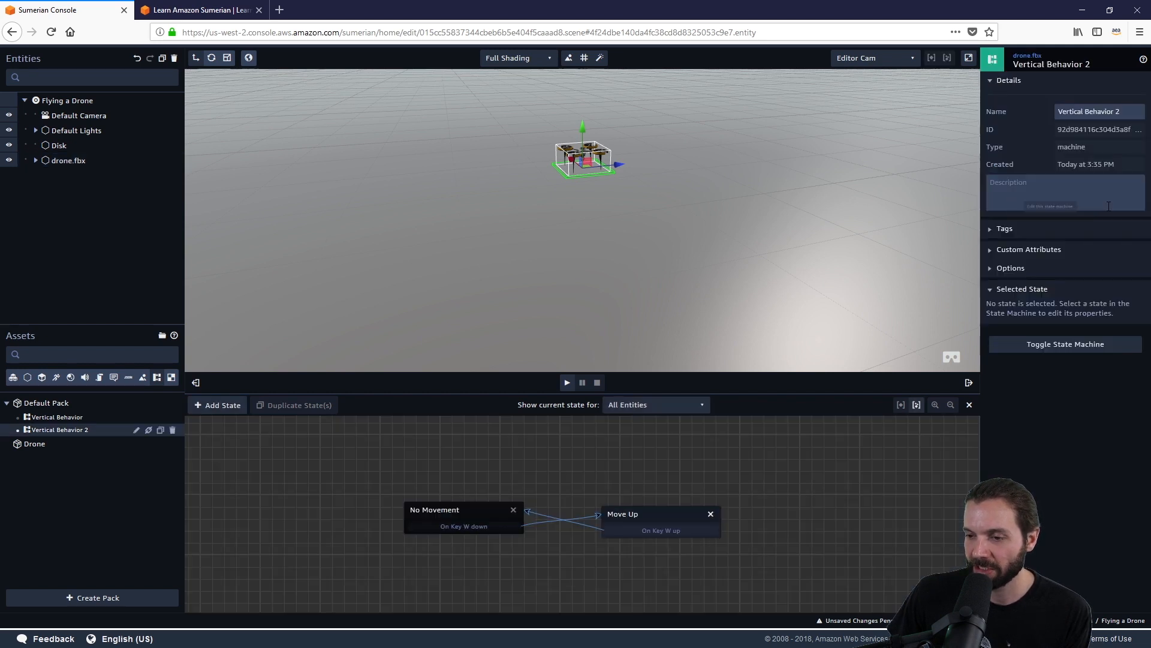
key("BackSpace")
key("BackSpace")
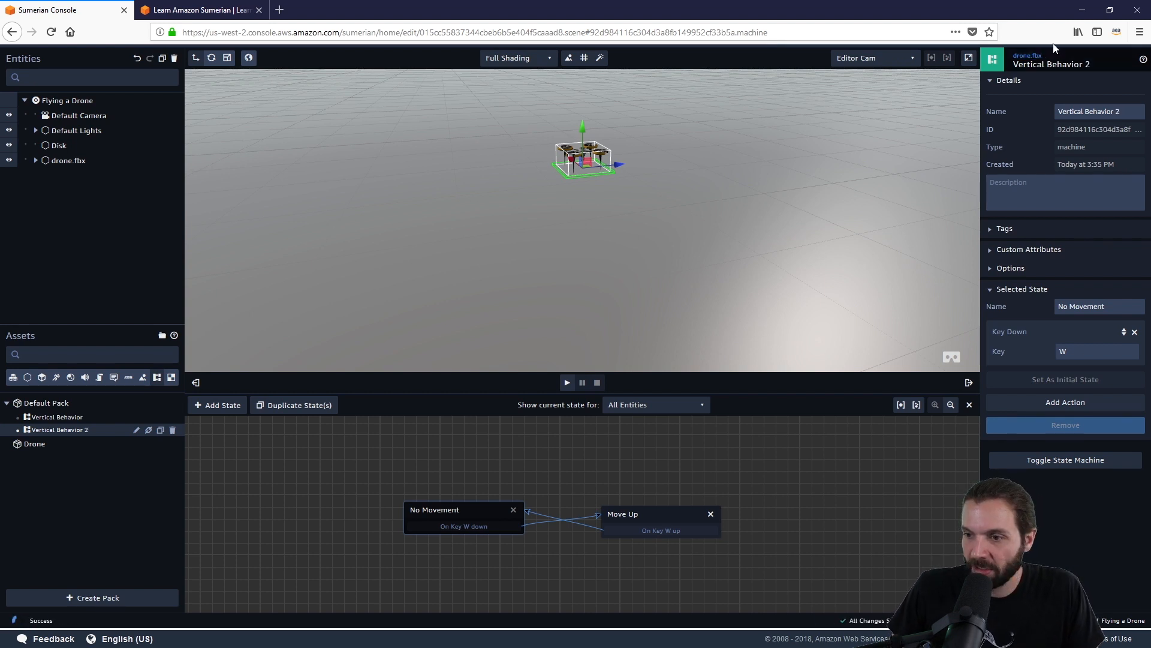
left_click(1026, 56)
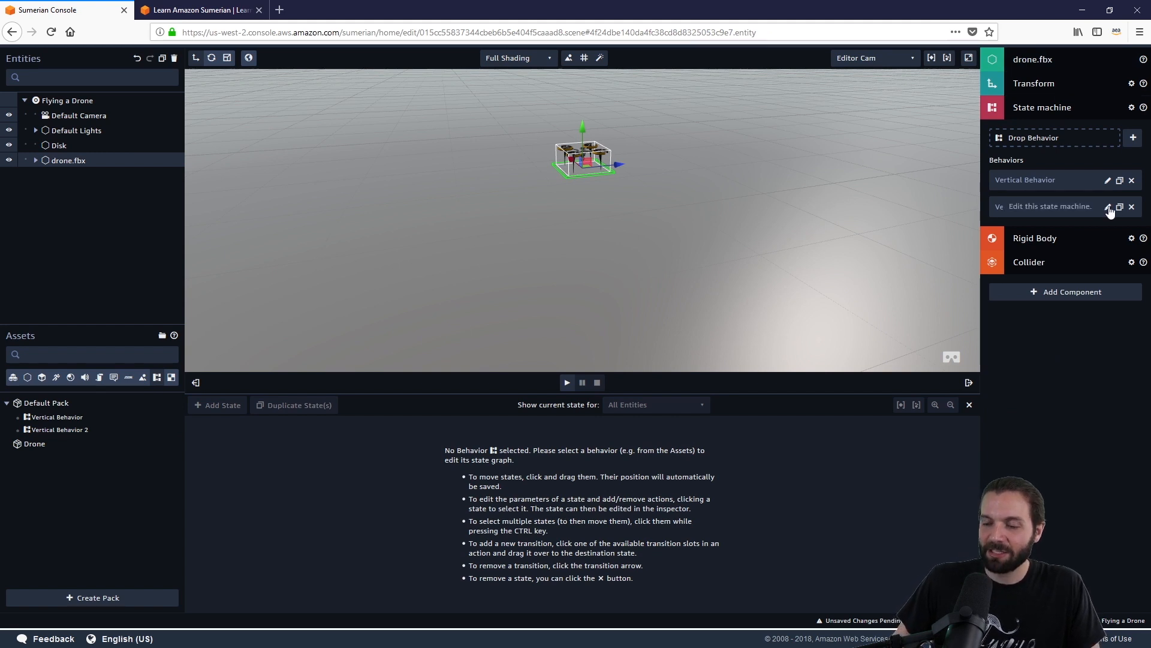
left_click(1108, 207)
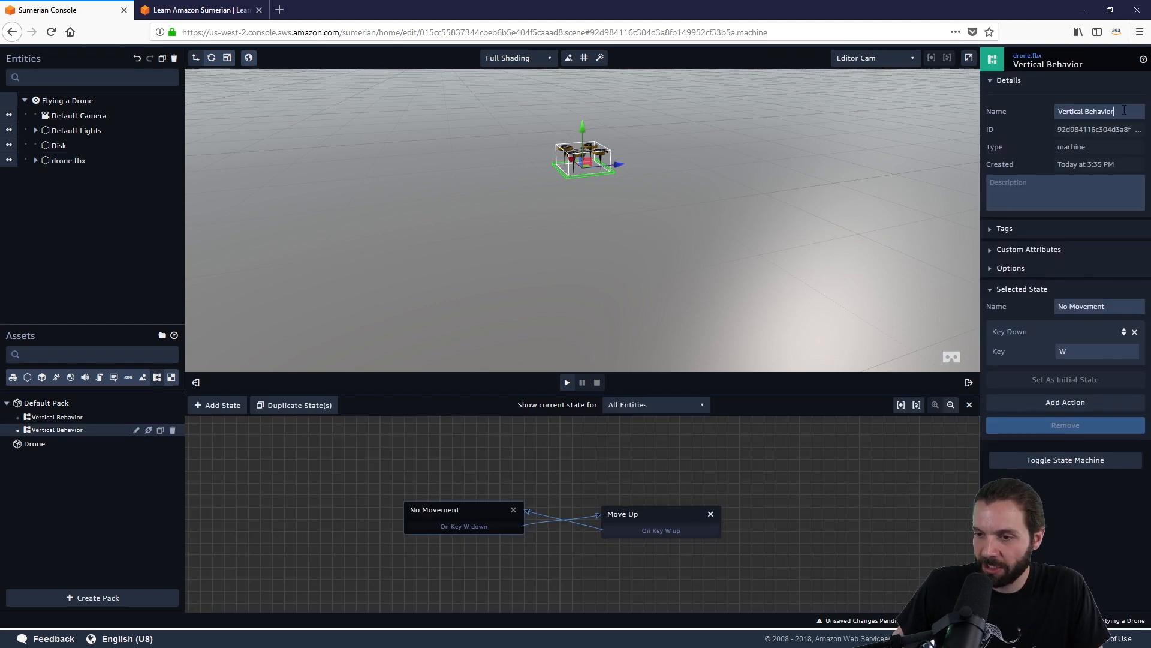
left_click_drag(1086, 111, 1049, 111)
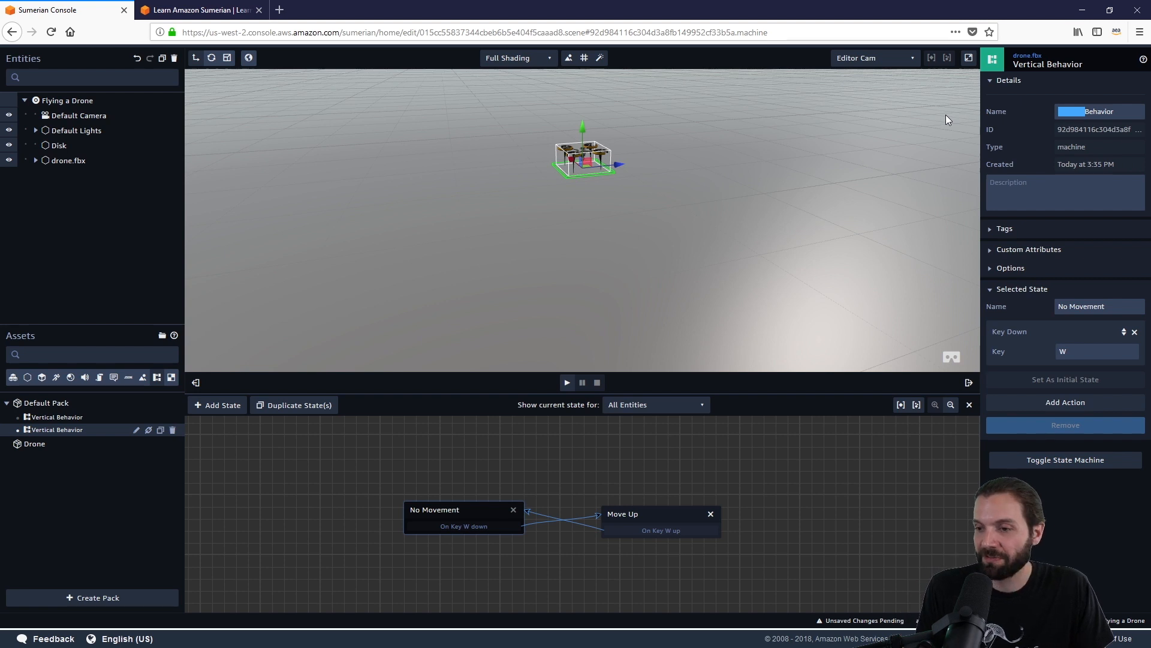
type("Hor")
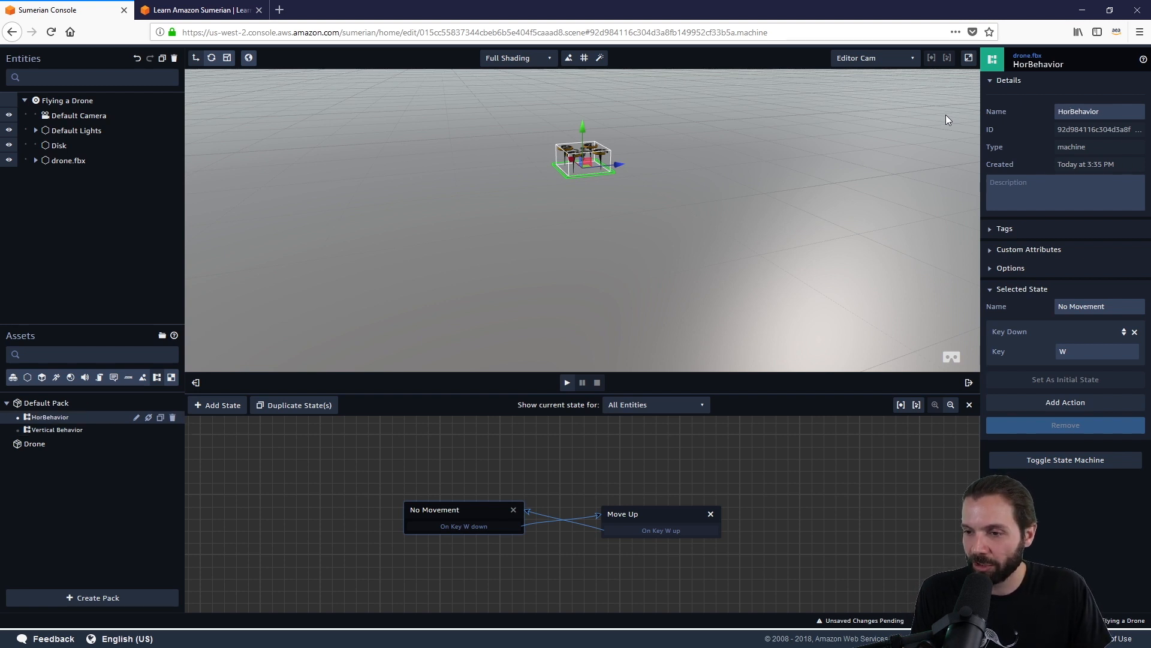
type("izn")
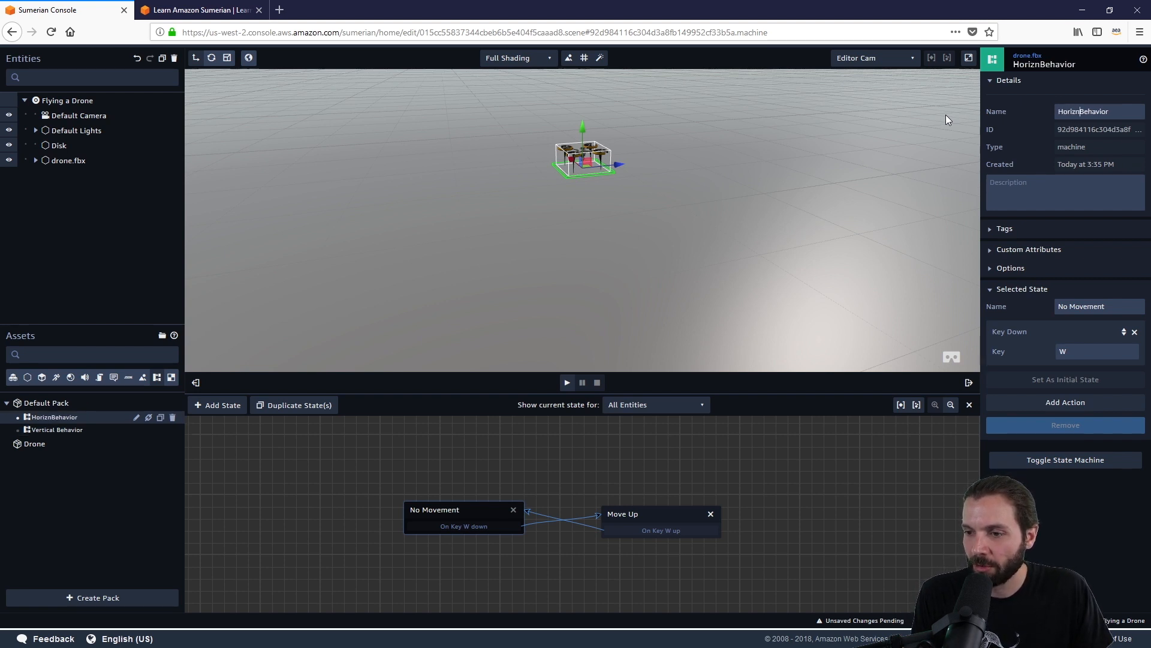
key("BackSpace")
type("ontal")
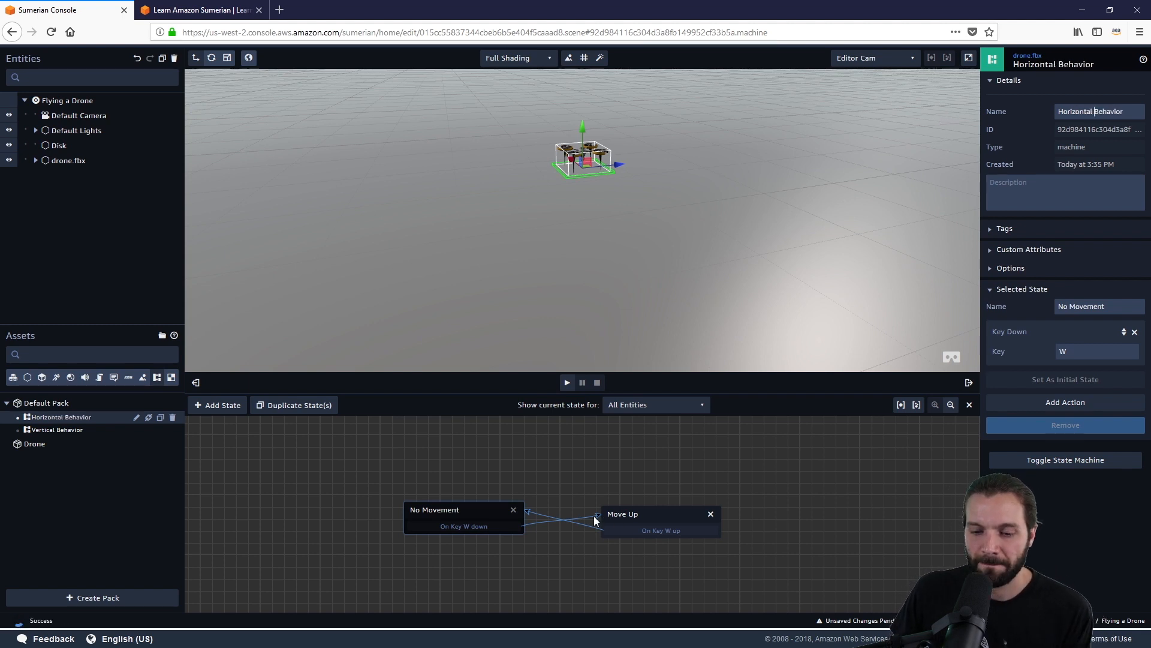
Step: Remove both transitions between No Movement and Move Up, and place Move Up above and to the left of No Movement
left_click(529, 514)
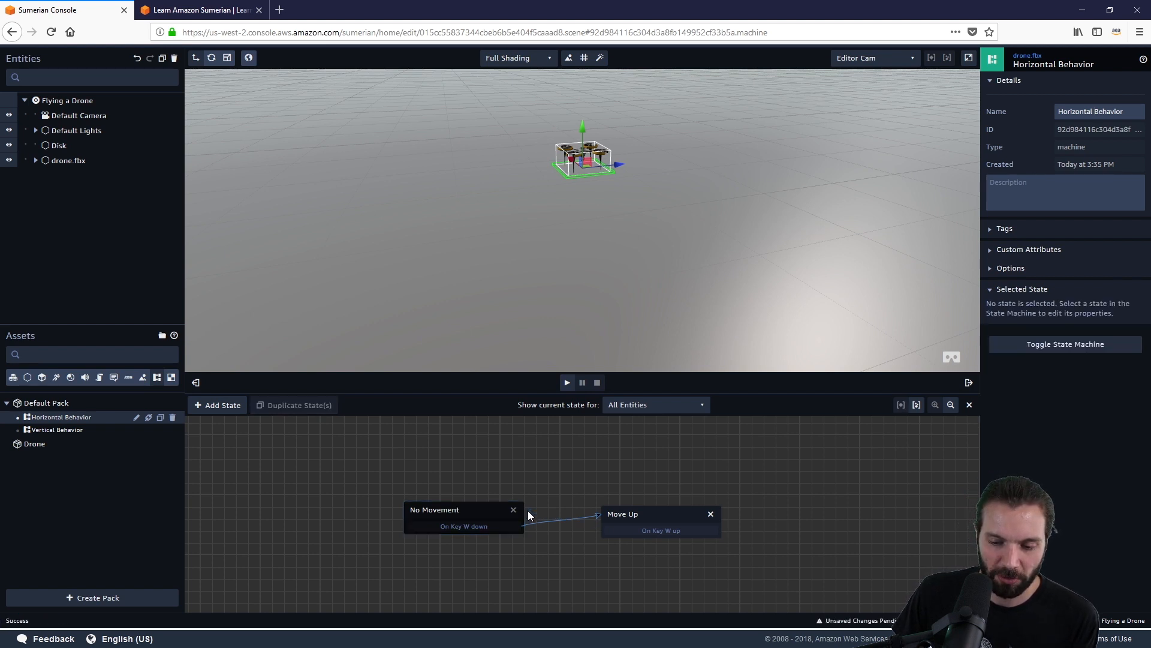
left_click(598, 513)
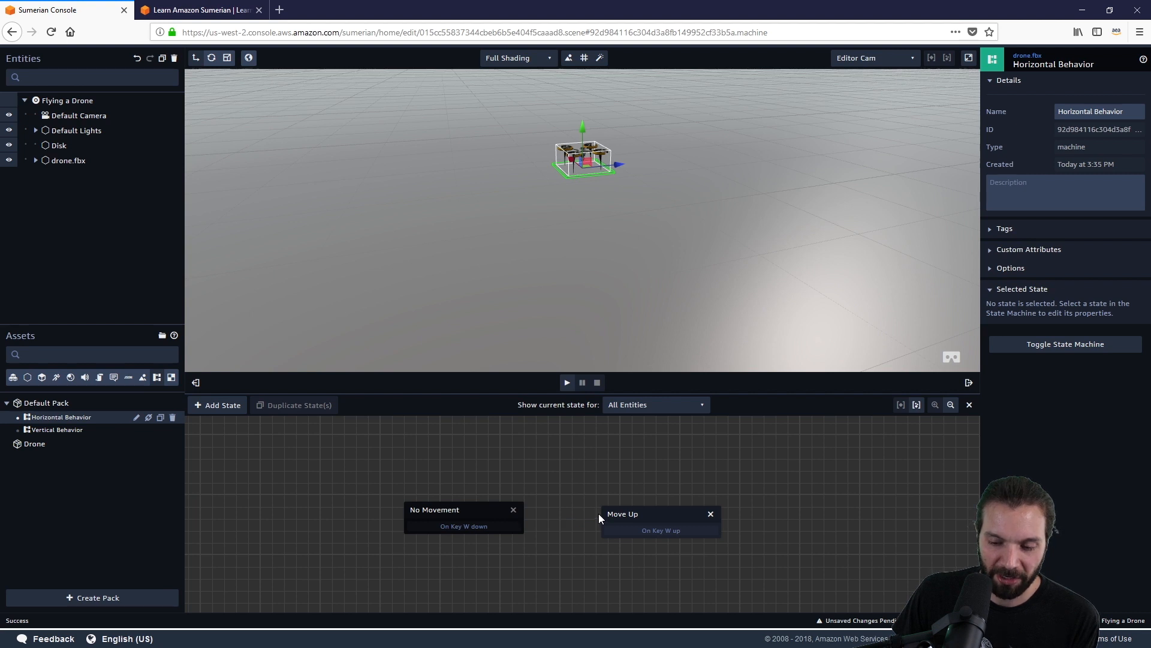
left_click_drag(629, 513, 467, 451)
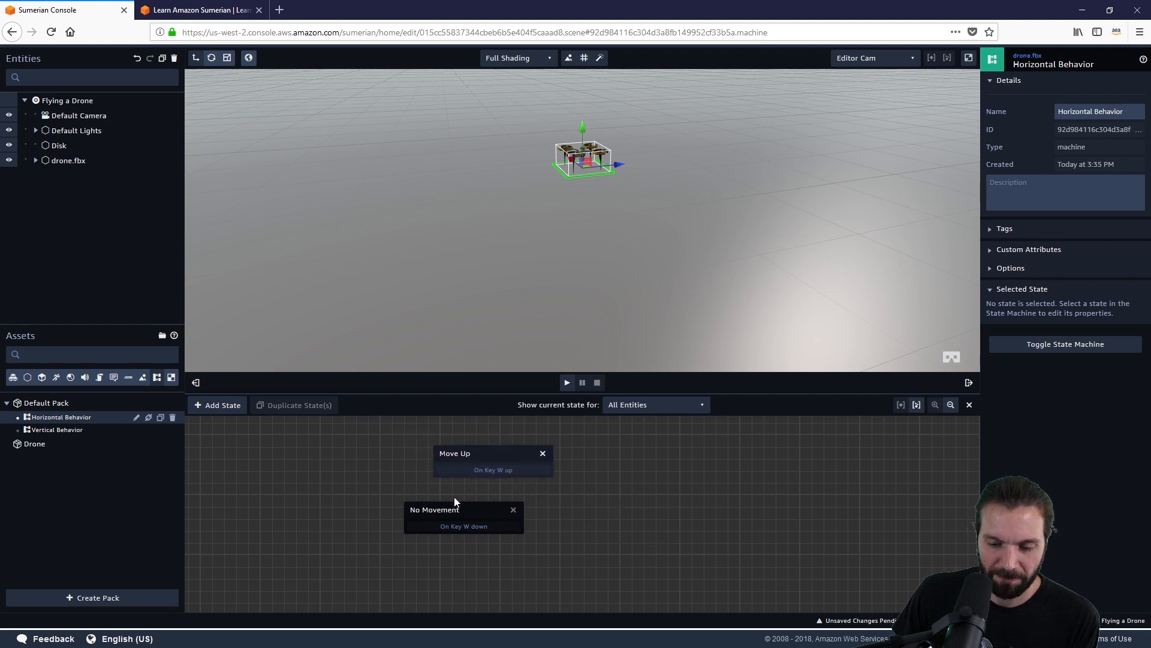
left_click_drag(453, 514, 549, 524)
left_click_drag(502, 456, 412, 470)
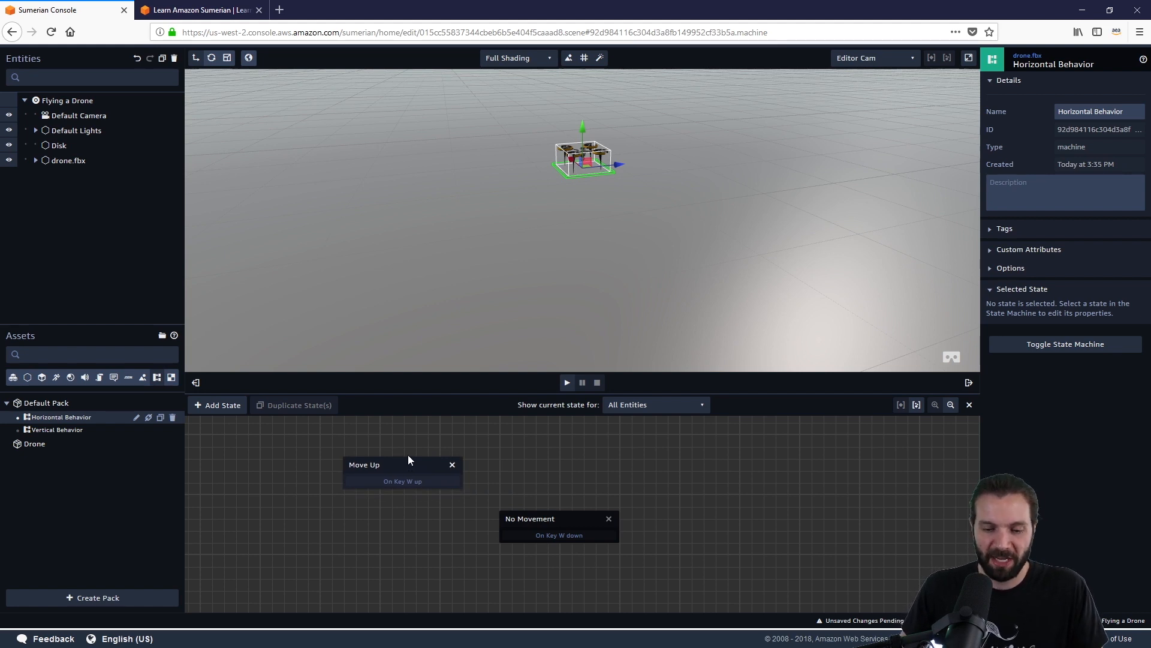
Step: Change the No Movement state's Key Down key to A and add a second Key Down action for D
left_click(546, 523)
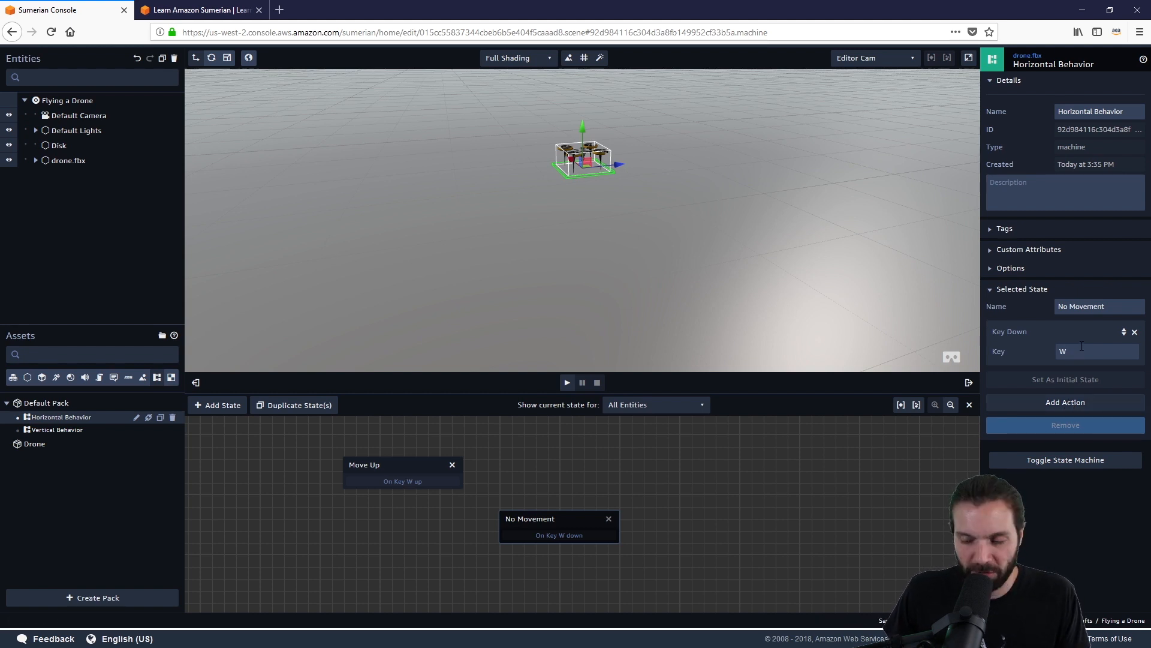
key("BackSpace")
type("A")
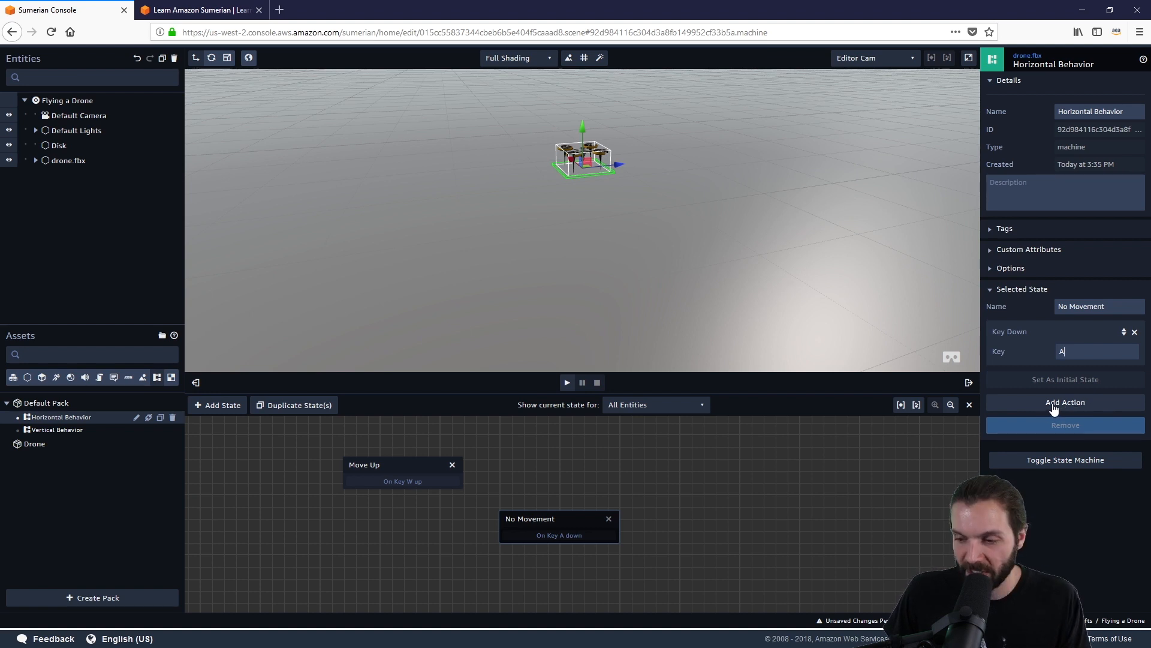
left_click(1056, 404)
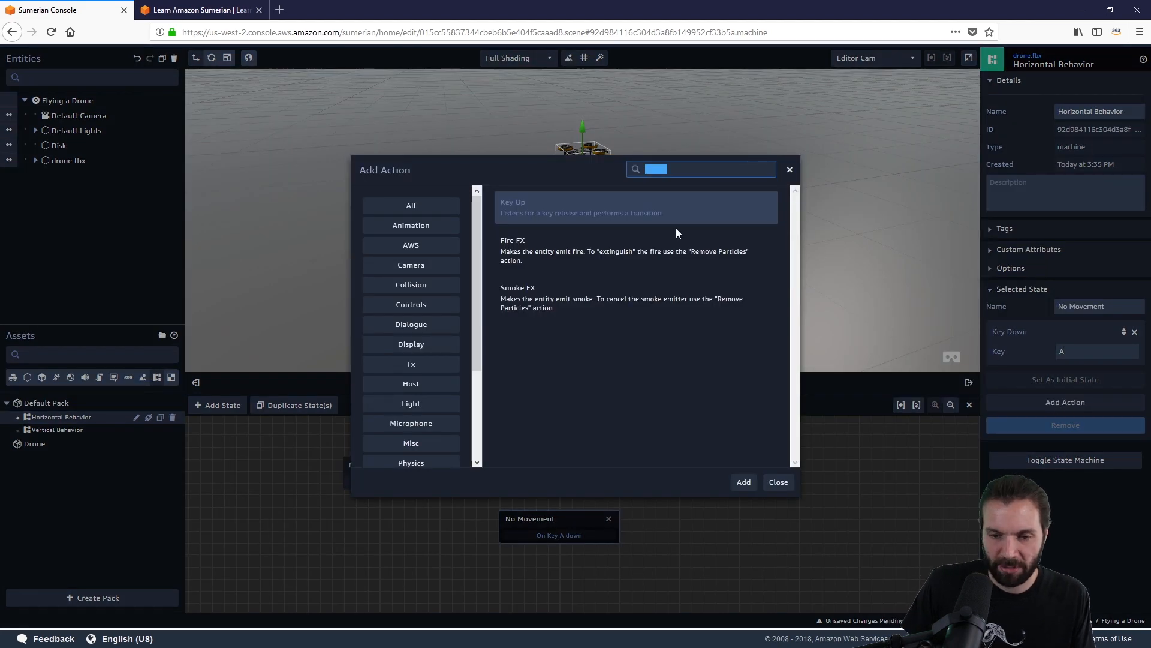
type("key down")
key("Return")
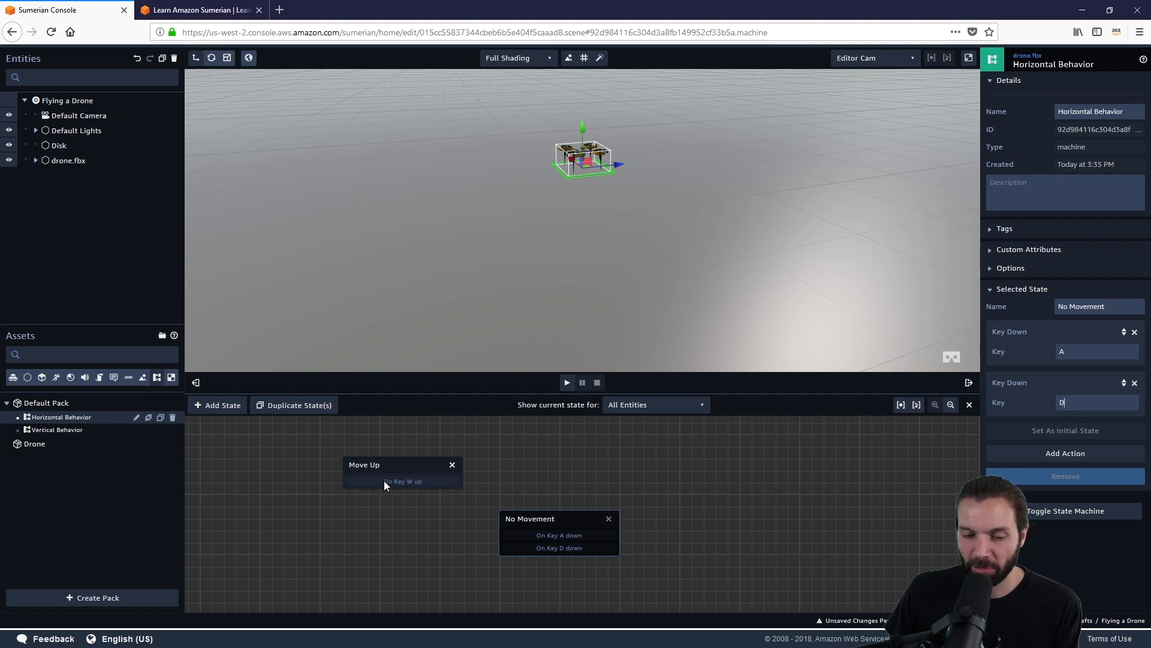
Step: Rename the Move Up state of Horizontal Behavior as Left Movement
left_click(405, 464)
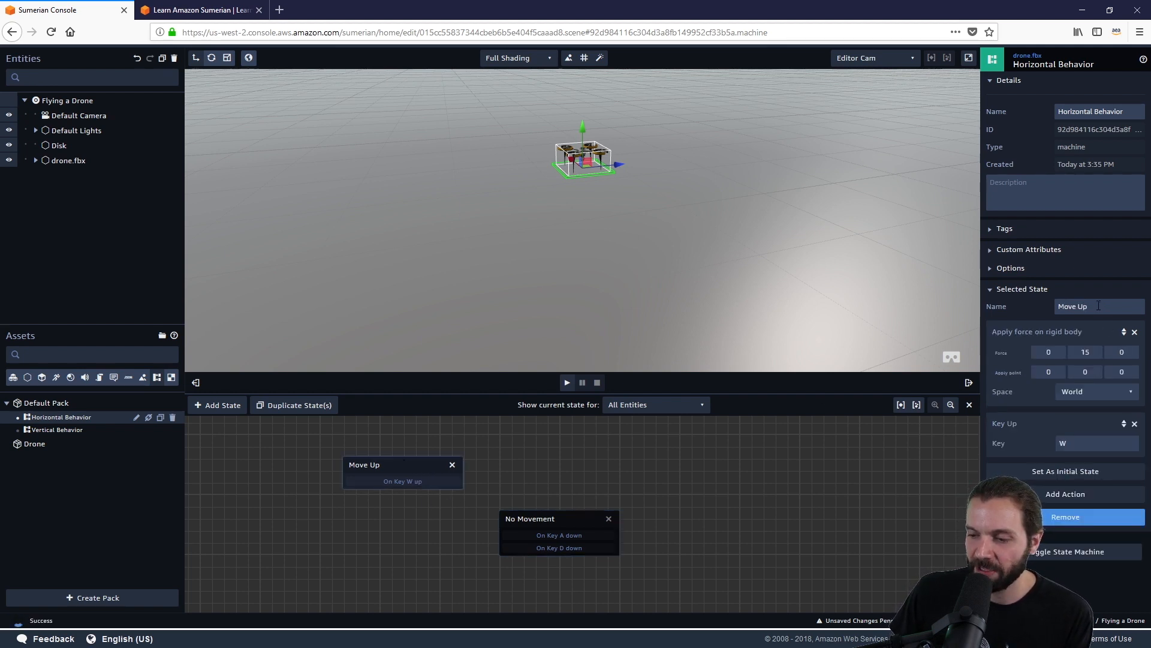
triple_click(1059, 306)
type("Lef")
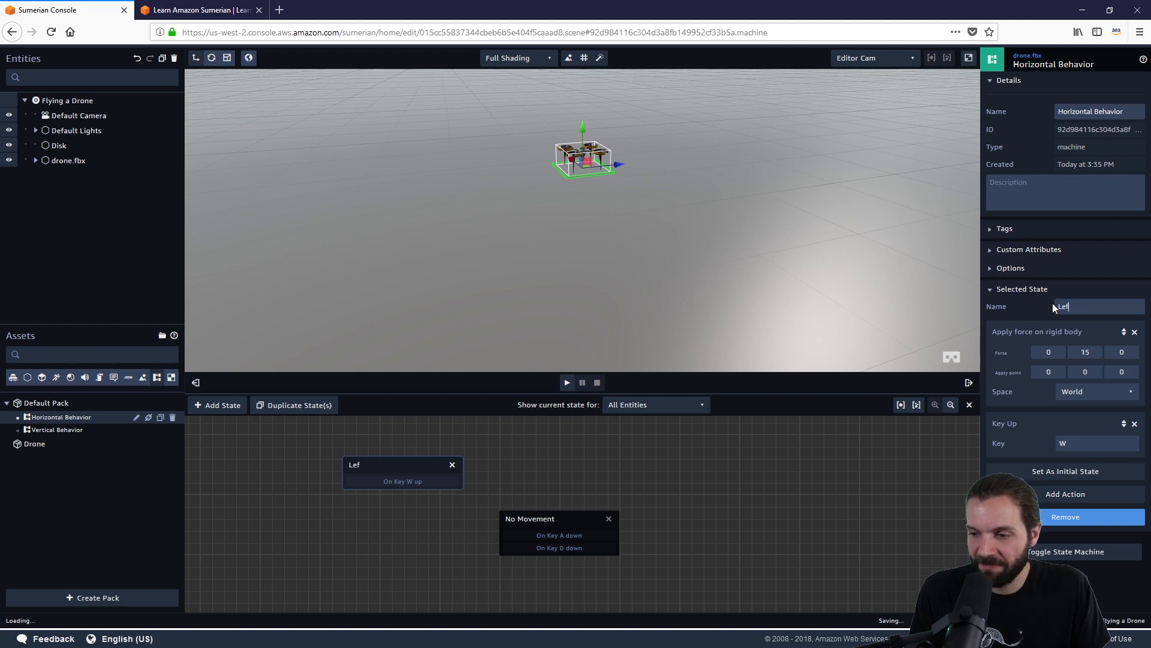
type("t Movement")
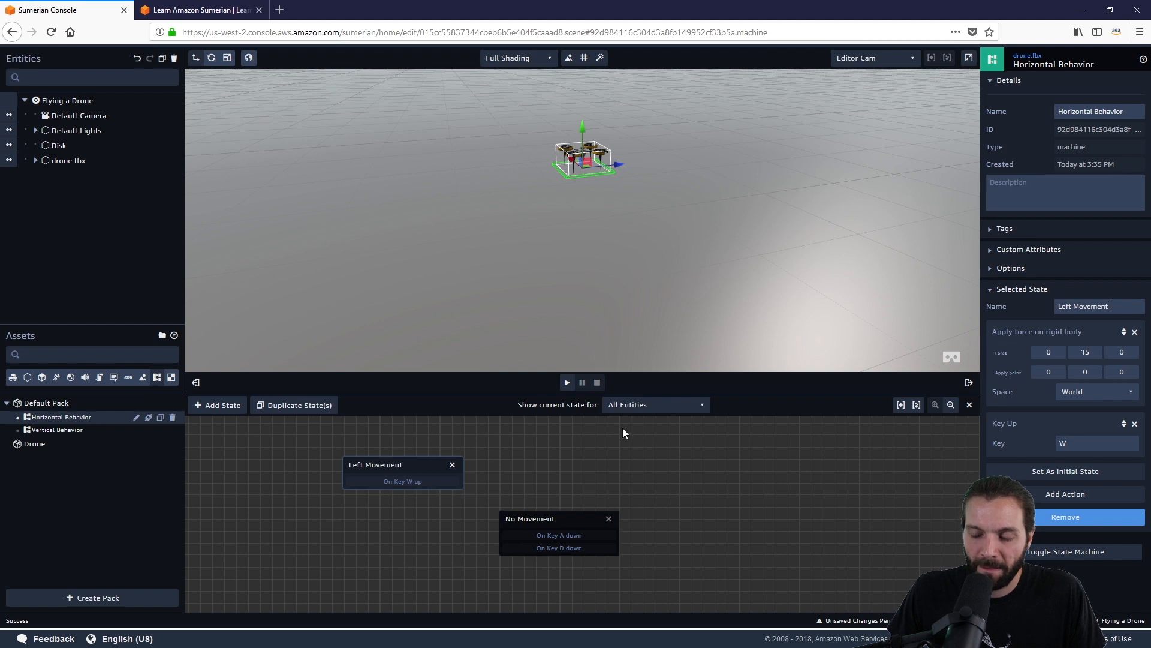
Step: Set the Left Movement state's rigid body force to 4 on X and 0 on Y
left_click(1095, 358)
type("15.0")
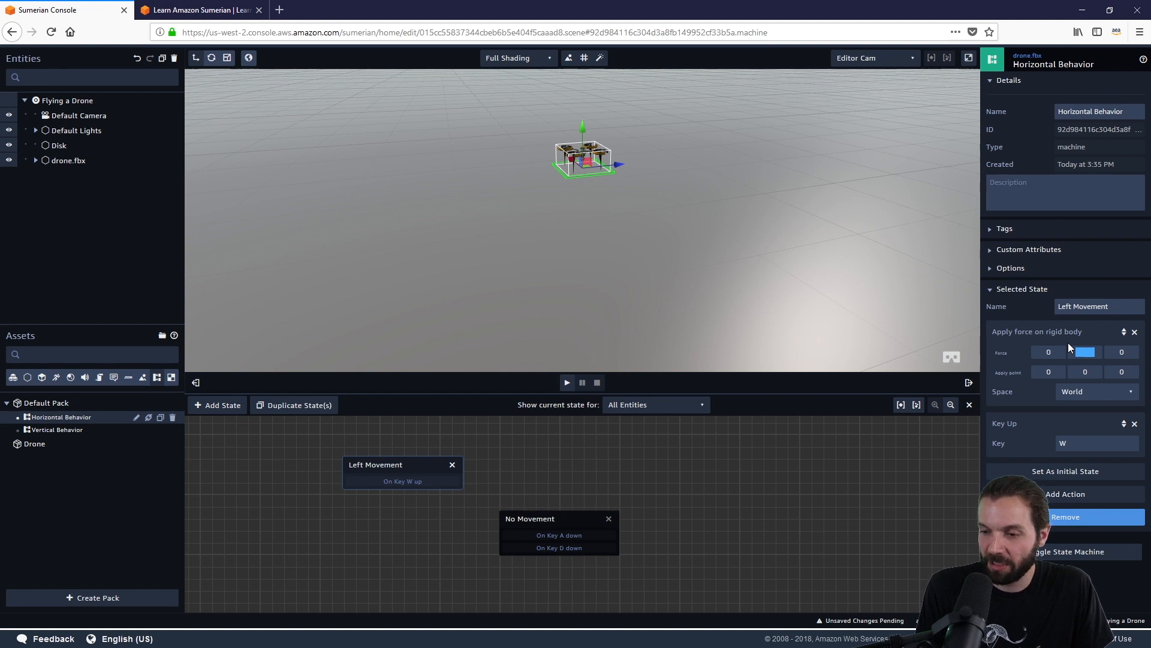
type("0")
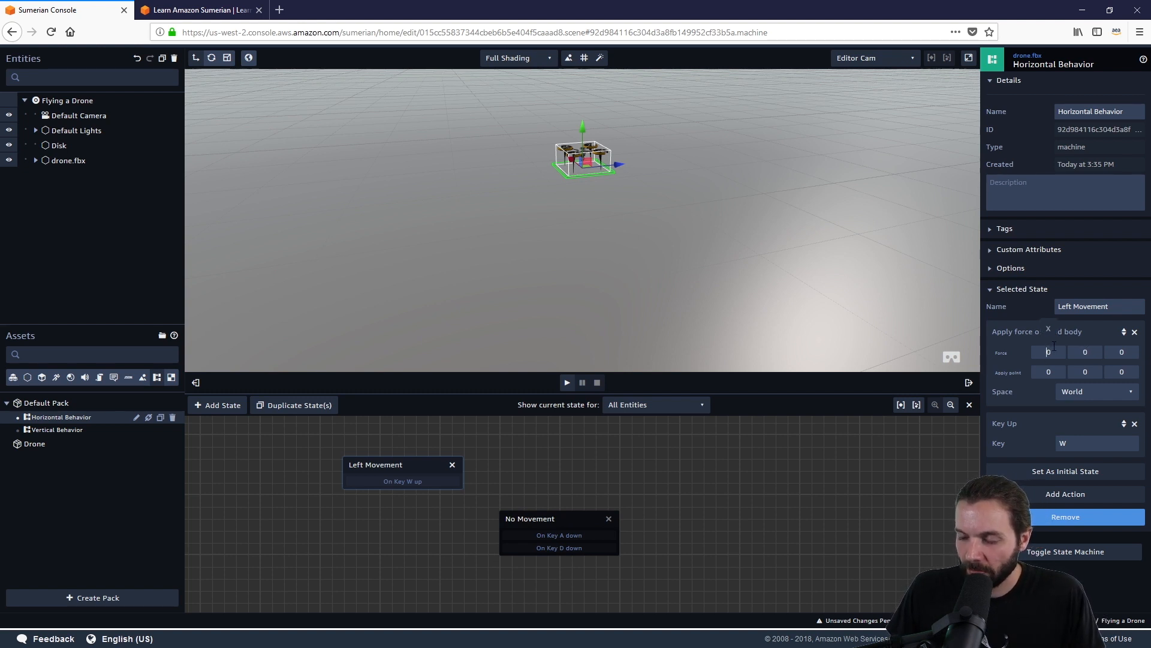
left_click_drag(1061, 352, 1041, 336)
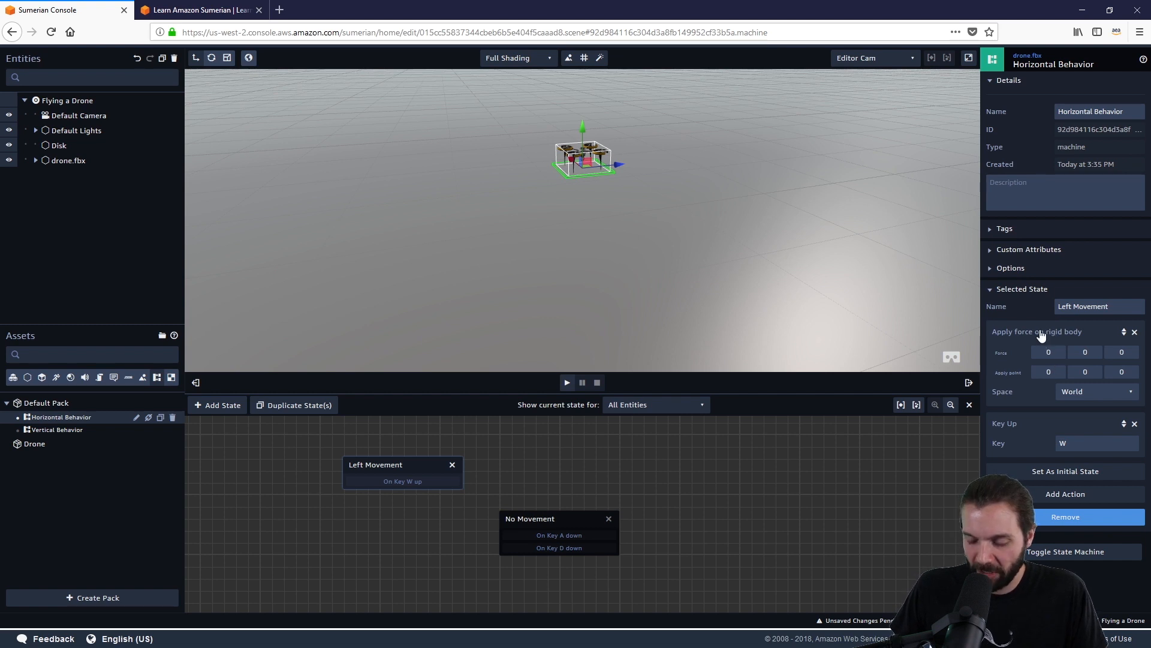
type("10")
key("BackSpace")
key("BackSpace")
type("4")
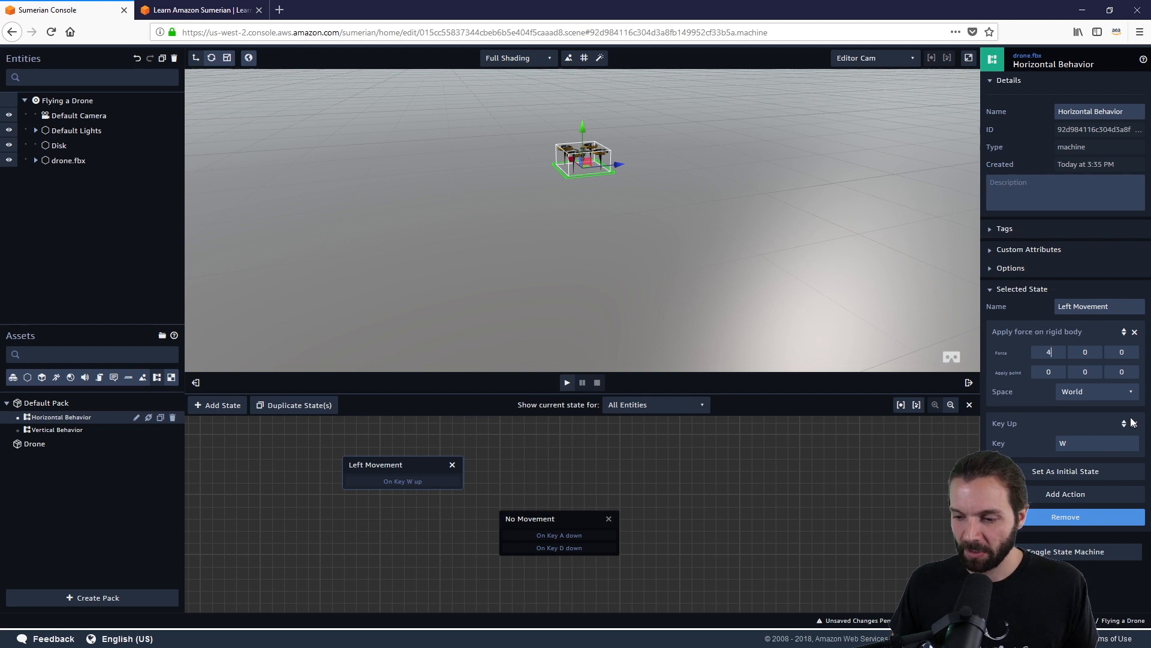
Step: Set the Left Movement state's Key Up key to A
left_click(1082, 442)
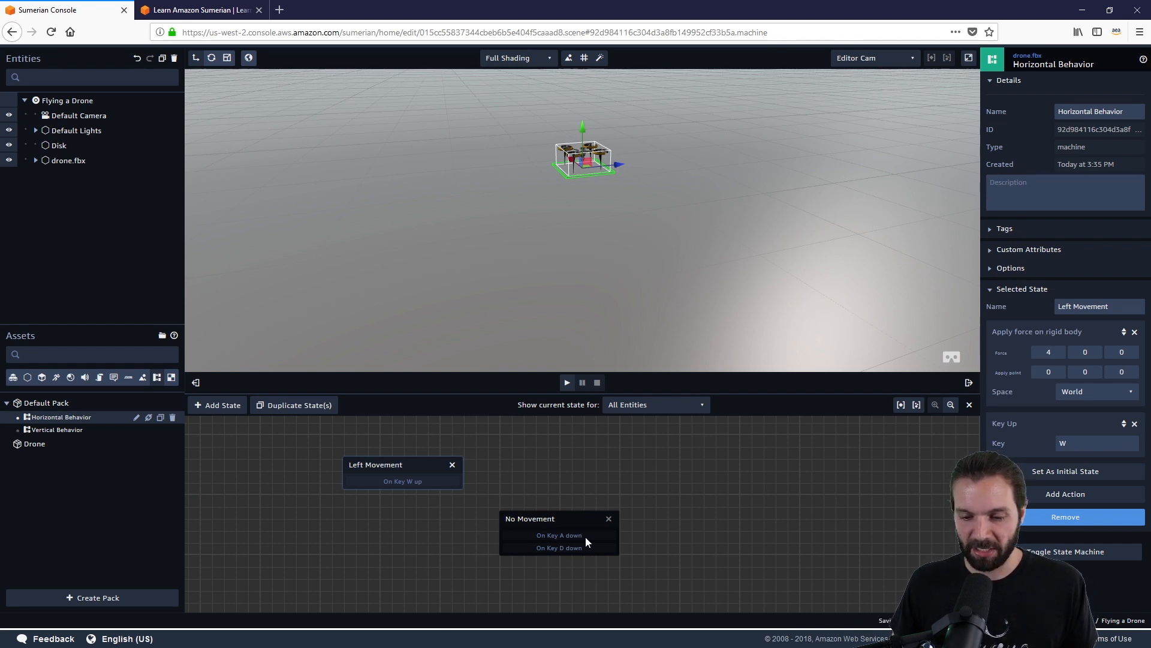
left_click(1095, 449)
key("a")
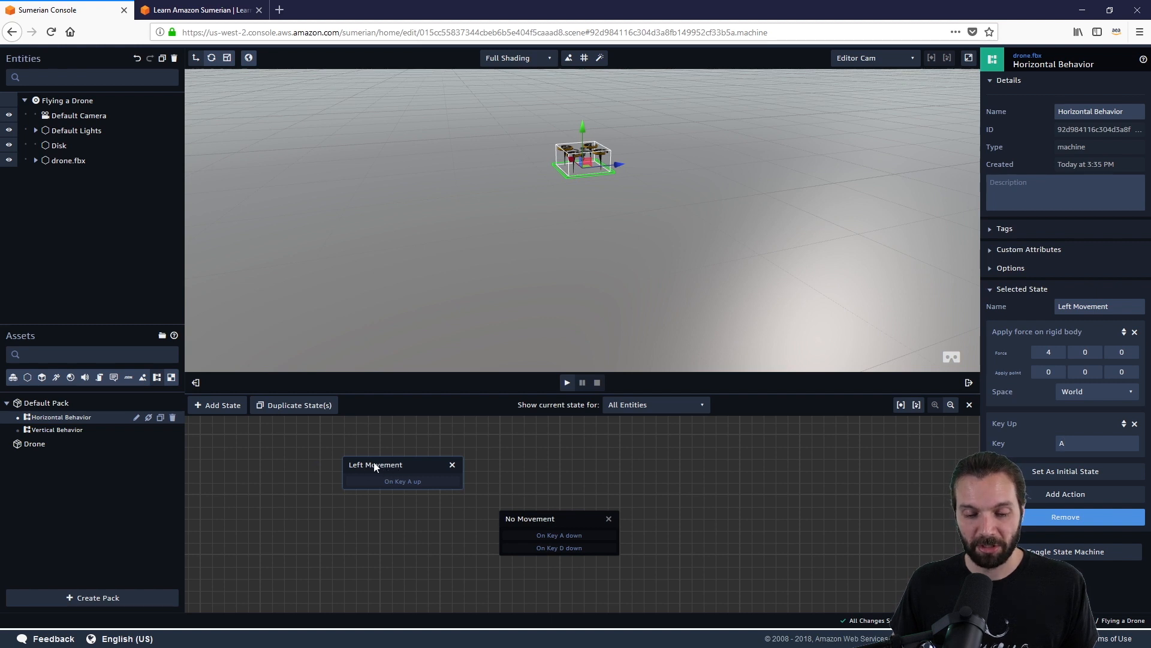
Step: Duplicate the Left Movement state, place the copy on the opposite side of No Movement, and rename it Right Movement
left_click(283, 405)
left_click_drag(420, 476, 725, 463)
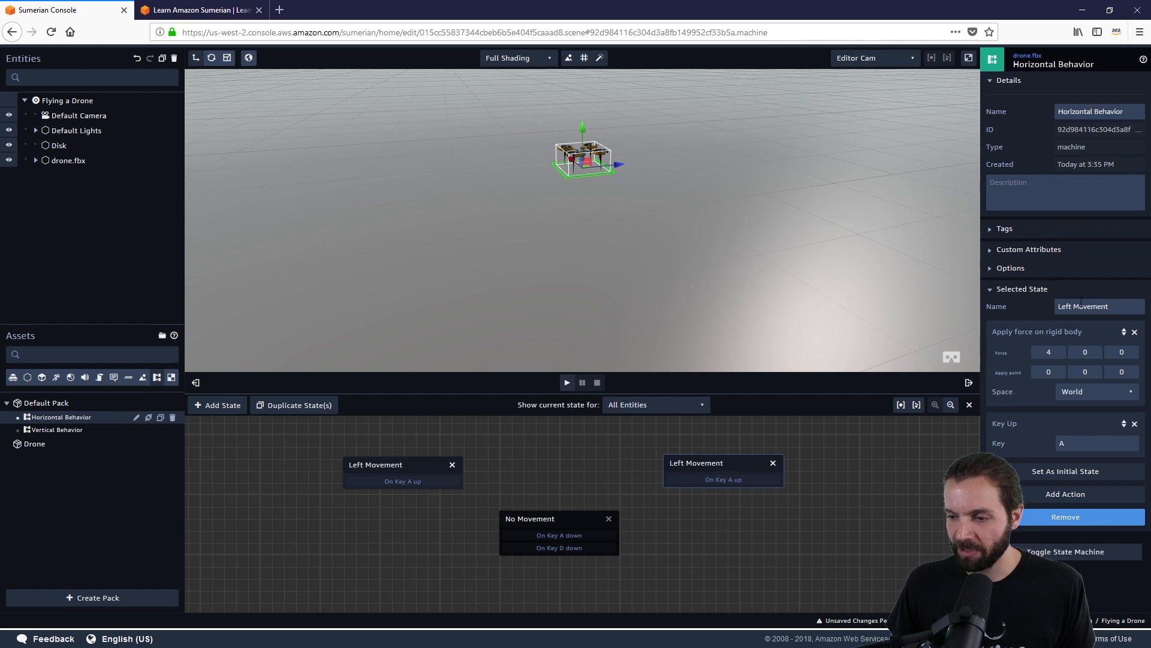
left_click_drag(1075, 306, 1056, 306)
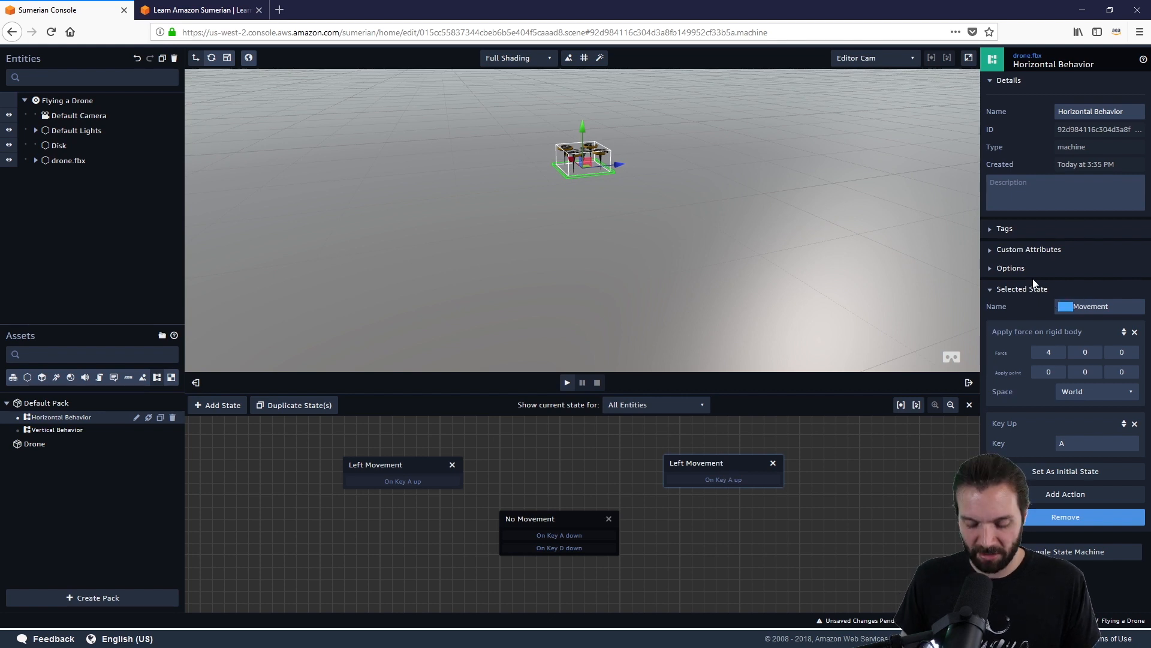
type("Right ")
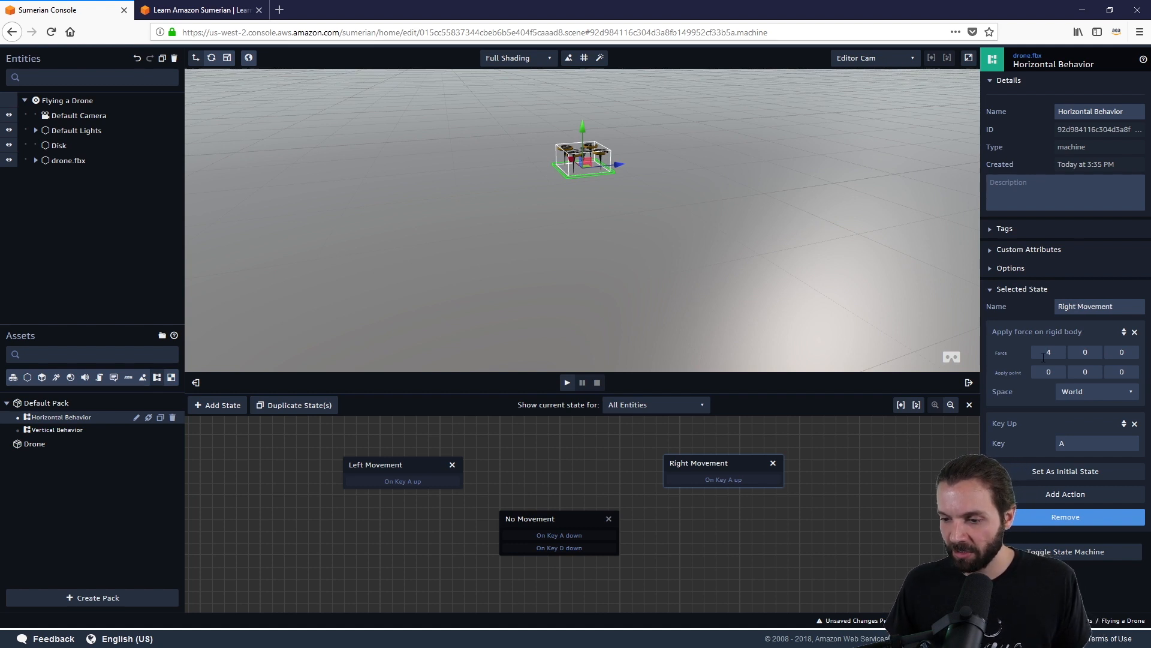
Step: Set the Right Movement state's rigid body X force to -4 and its Key Up key to D
type("-")
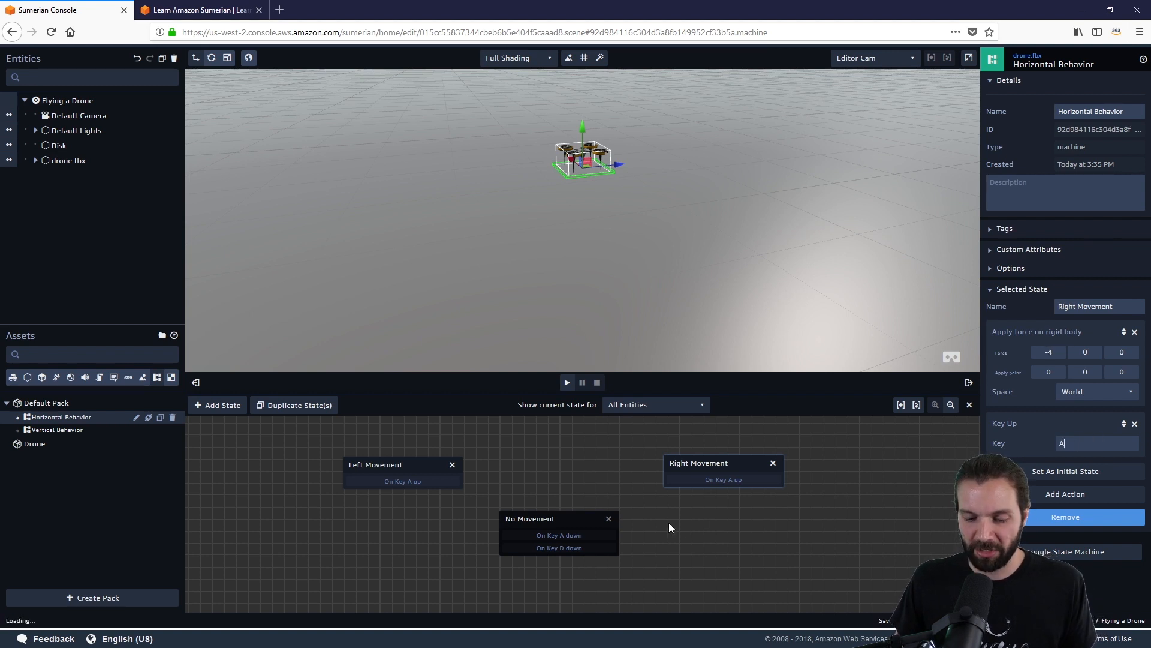
key("d")
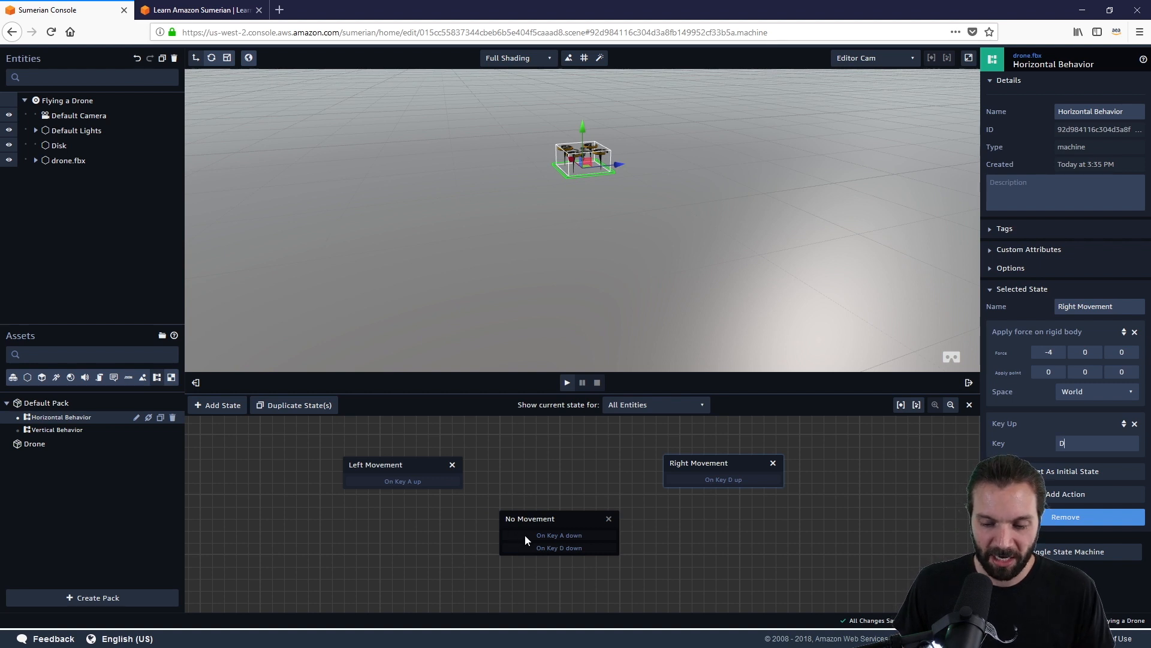
Step: Connect No Movement's A and D key-down transitions to Left Movement and Right Movement, and both key-up transitions back to No Movement
left_click_drag(524, 534, 397, 469)
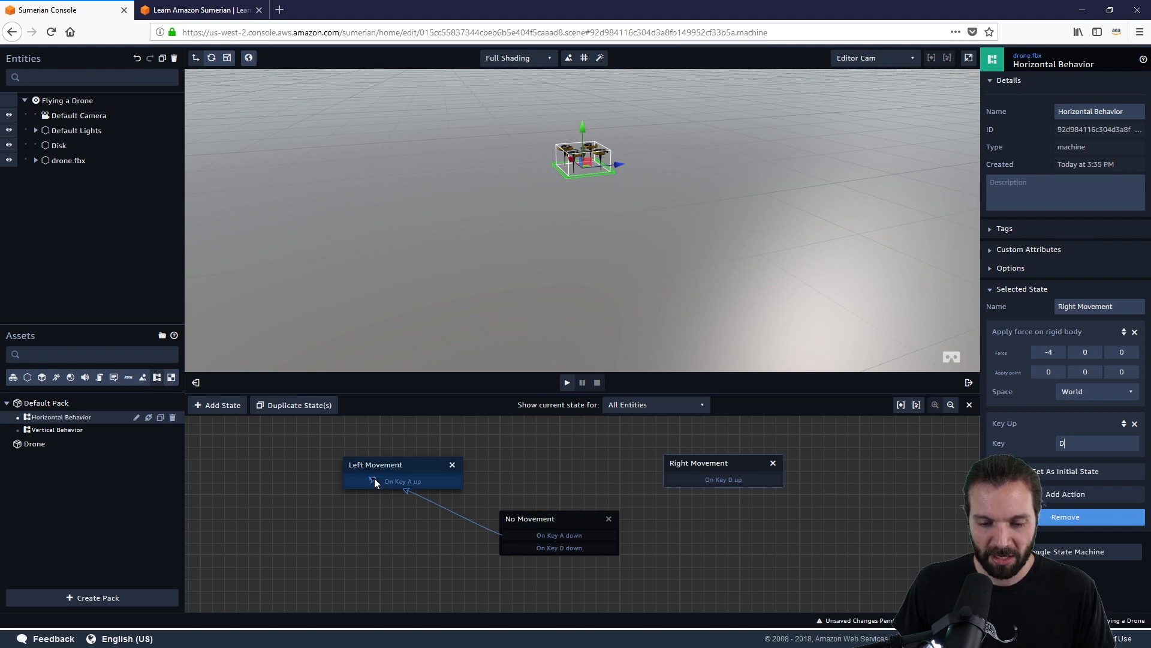
left_click_drag(429, 480, 512, 517)
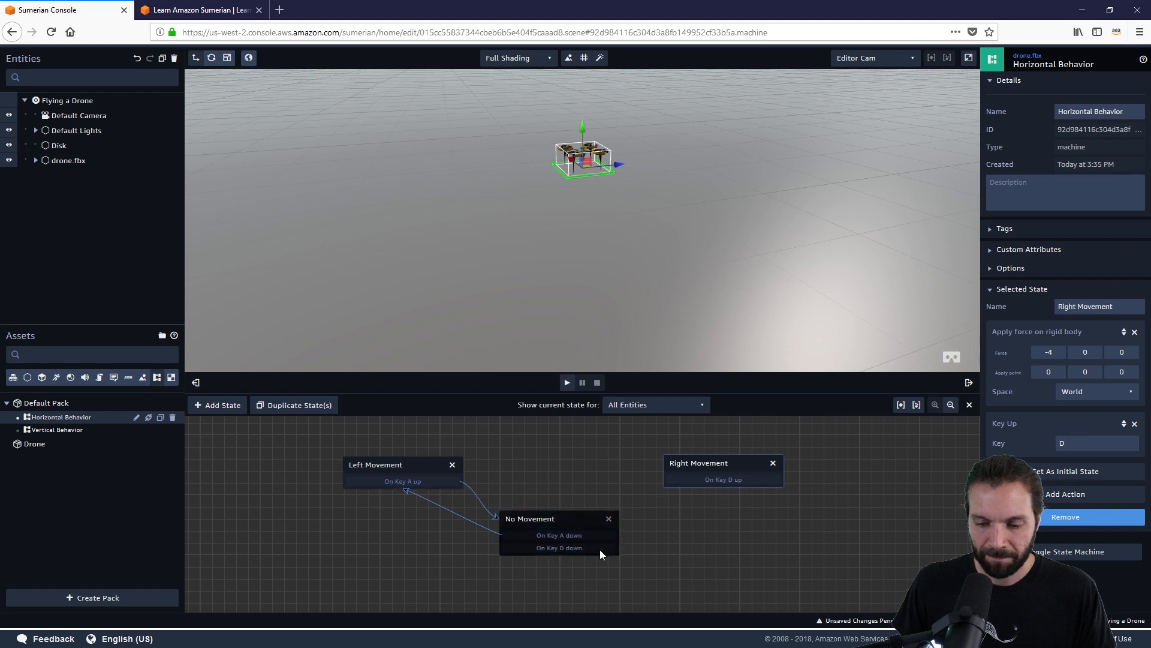
left_click_drag(599, 548, 599, 522)
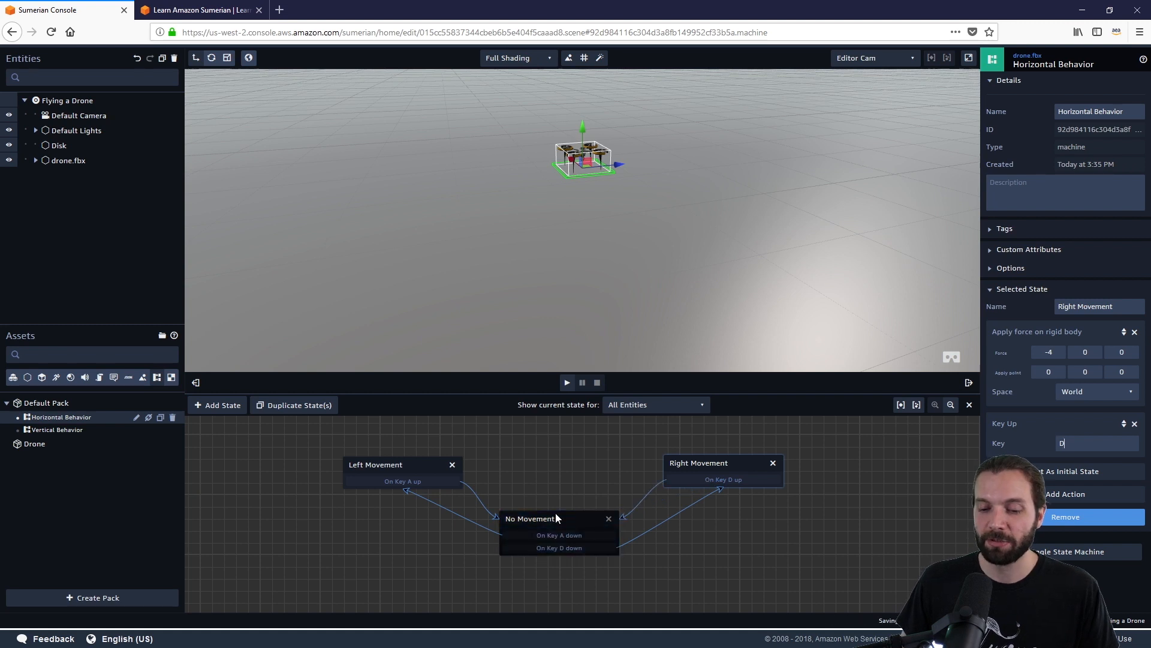
Step: Play the scene and test lifting the drone with the W control
scroll(574, 183, "down", 2)
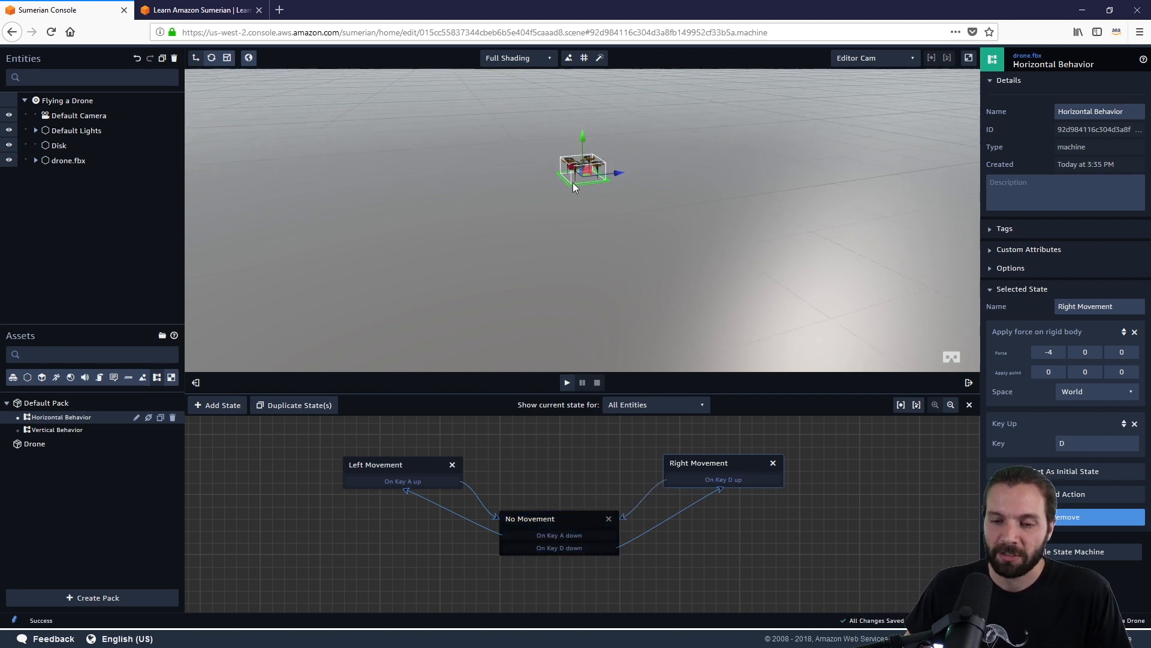
left_click_drag(624, 245, 630, 225)
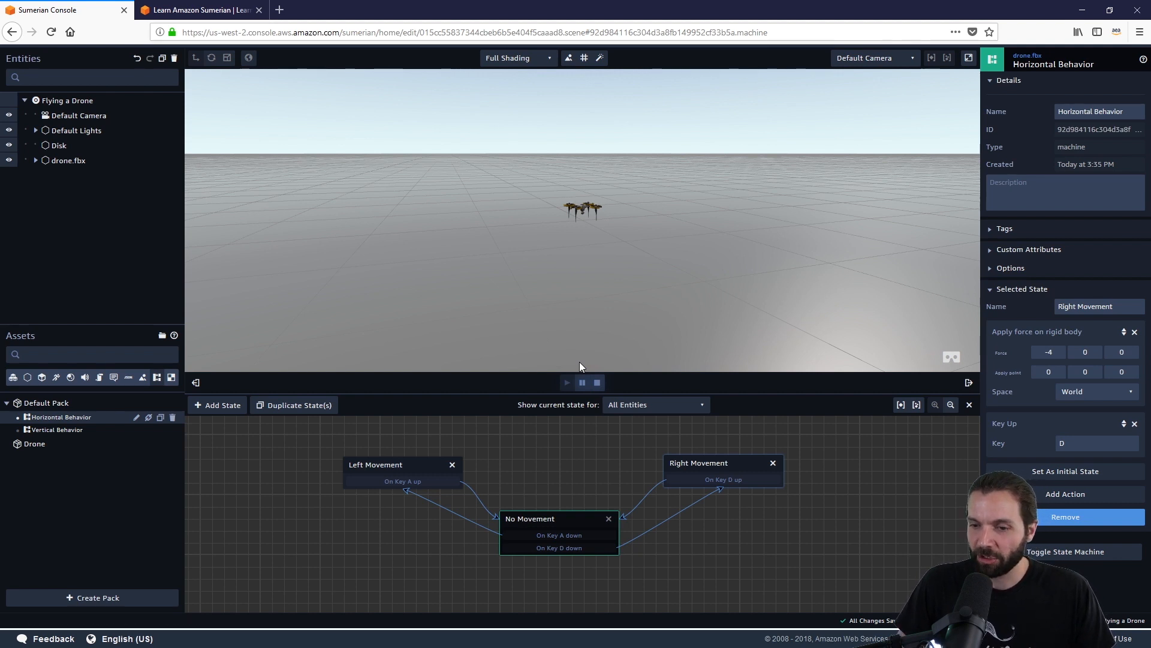
key("w")
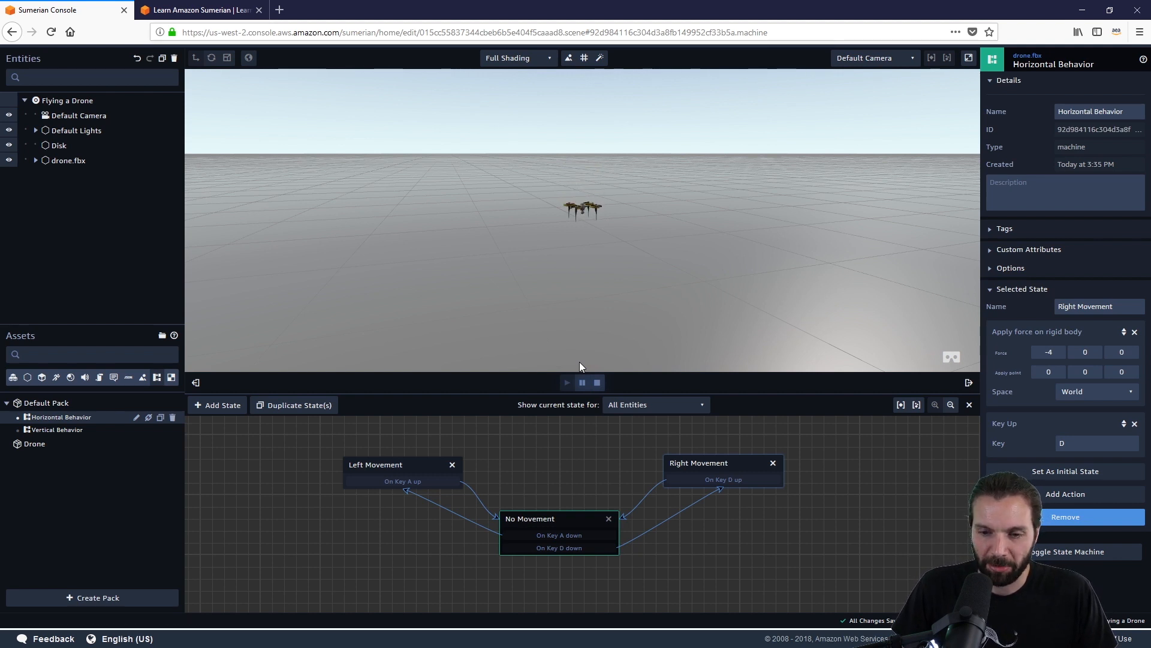
key("w")
key("w")
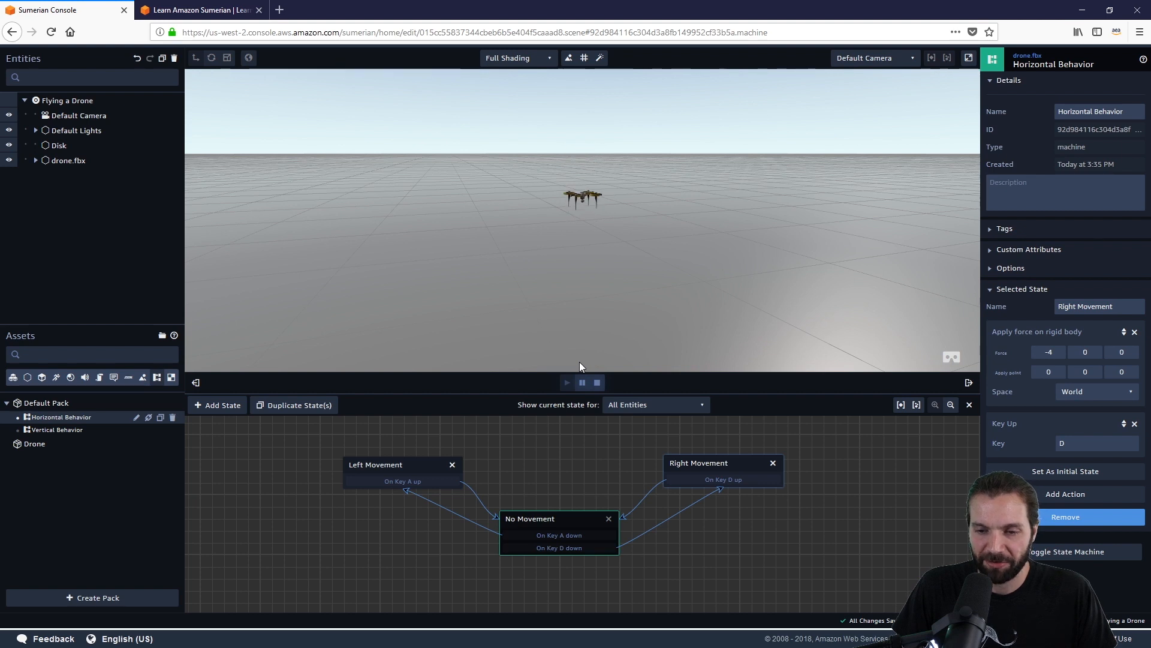
Step: Show the Vertical Behavior graph and check its active state while testing the W control in the running scene
left_click(53, 429)
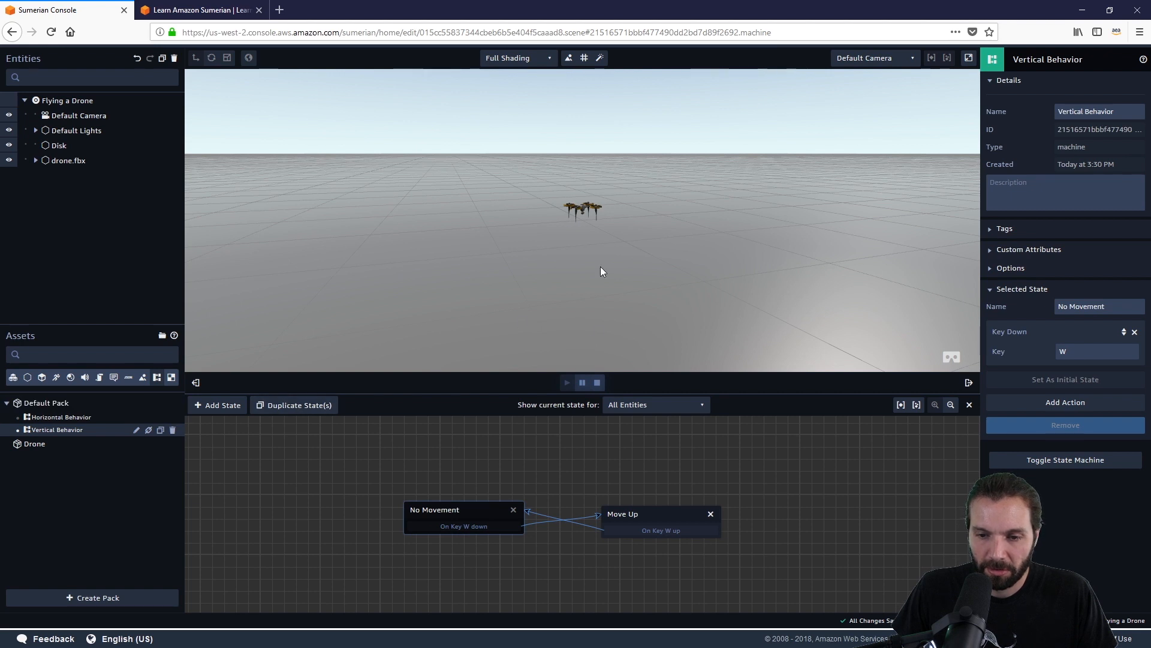
key("w")
key("w")
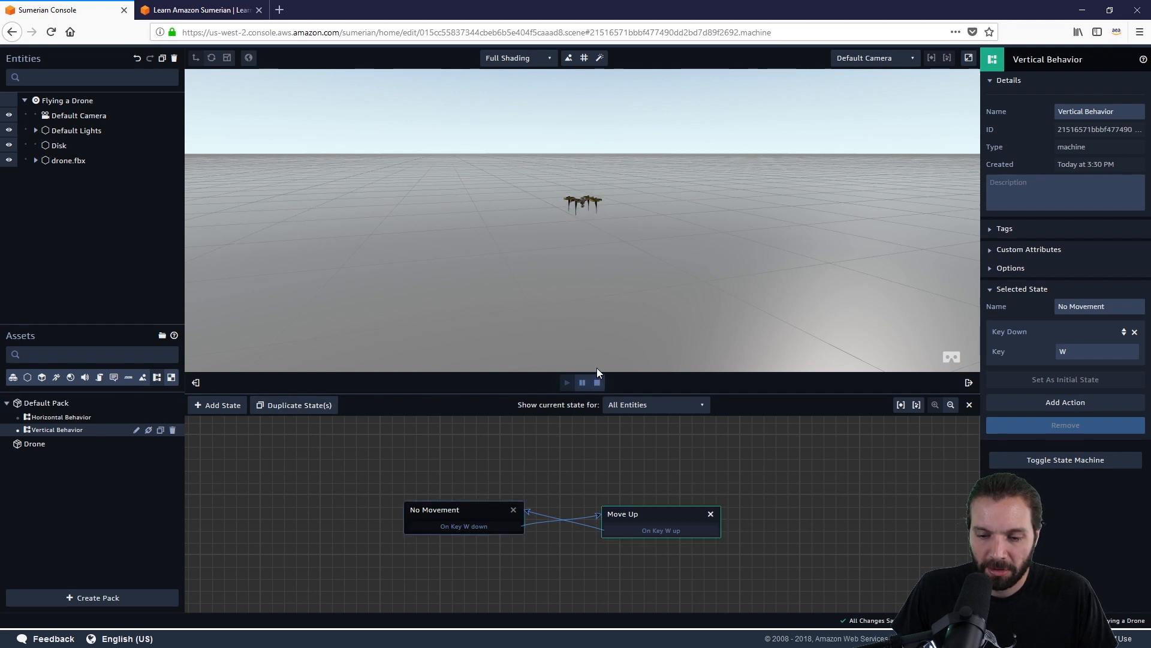
key("w")
key("w")
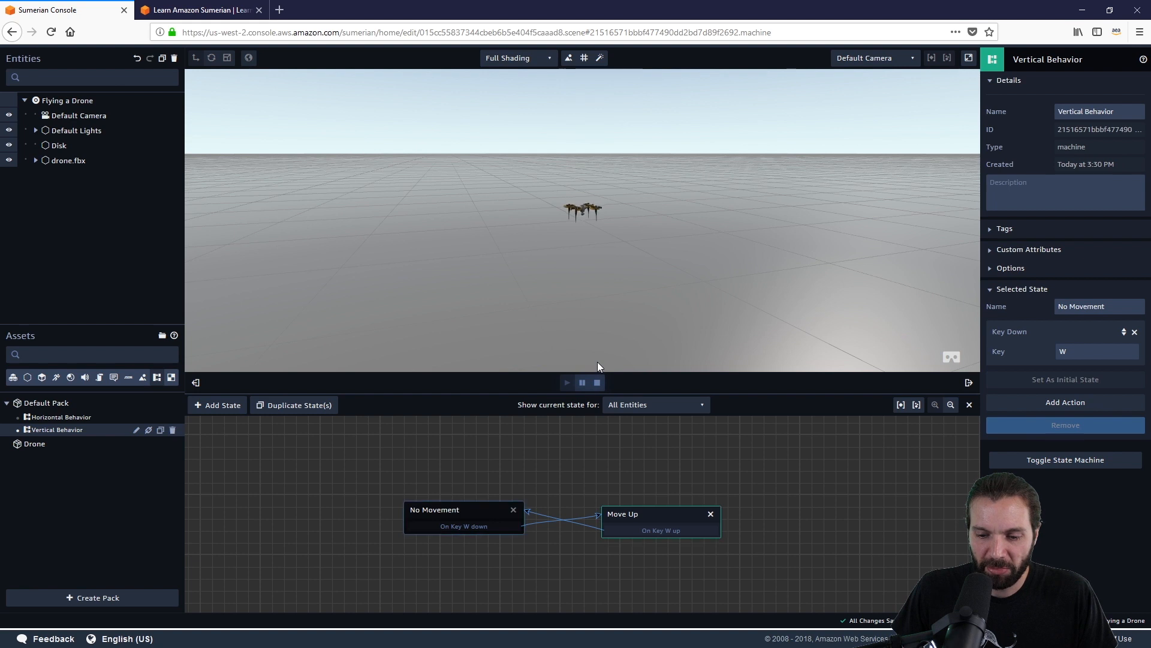
key("w")
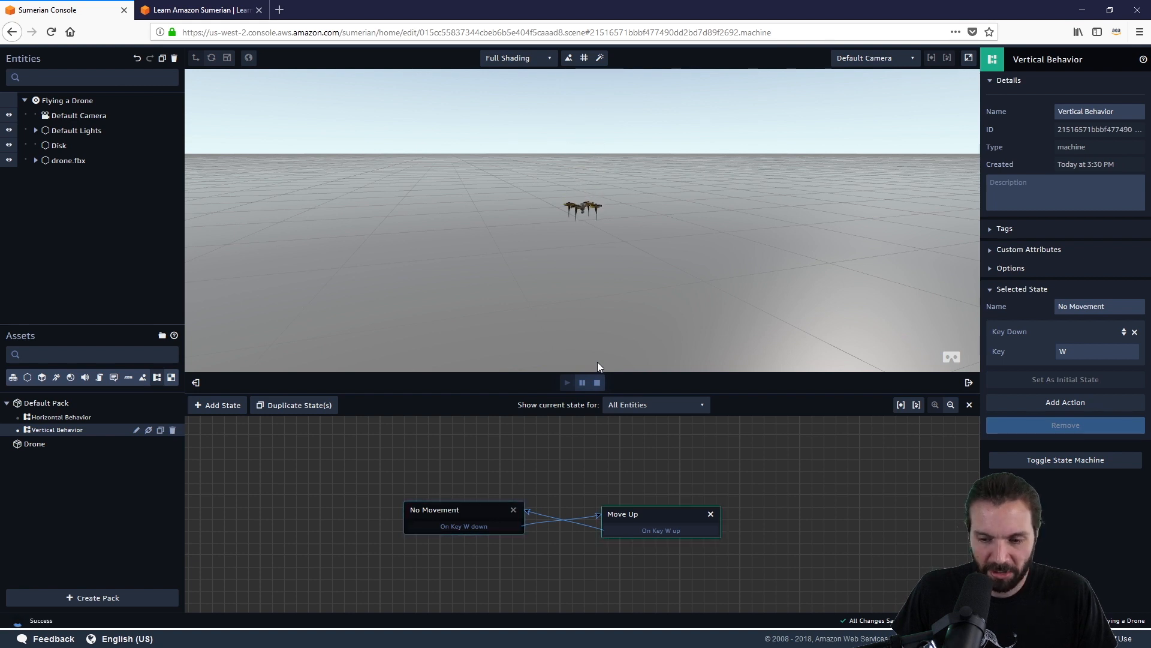
Step: Show the Horizontal Behavior graph and test the drone's lift and descent with repeated W input in the running scene
left_click(51, 416)
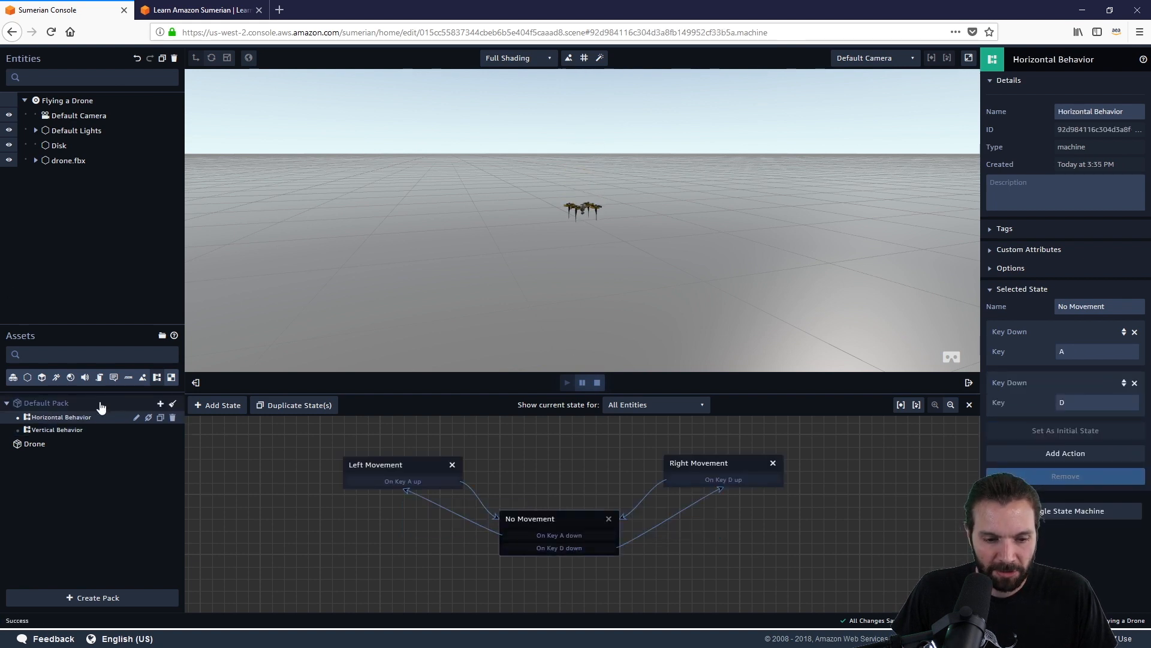
key("w")
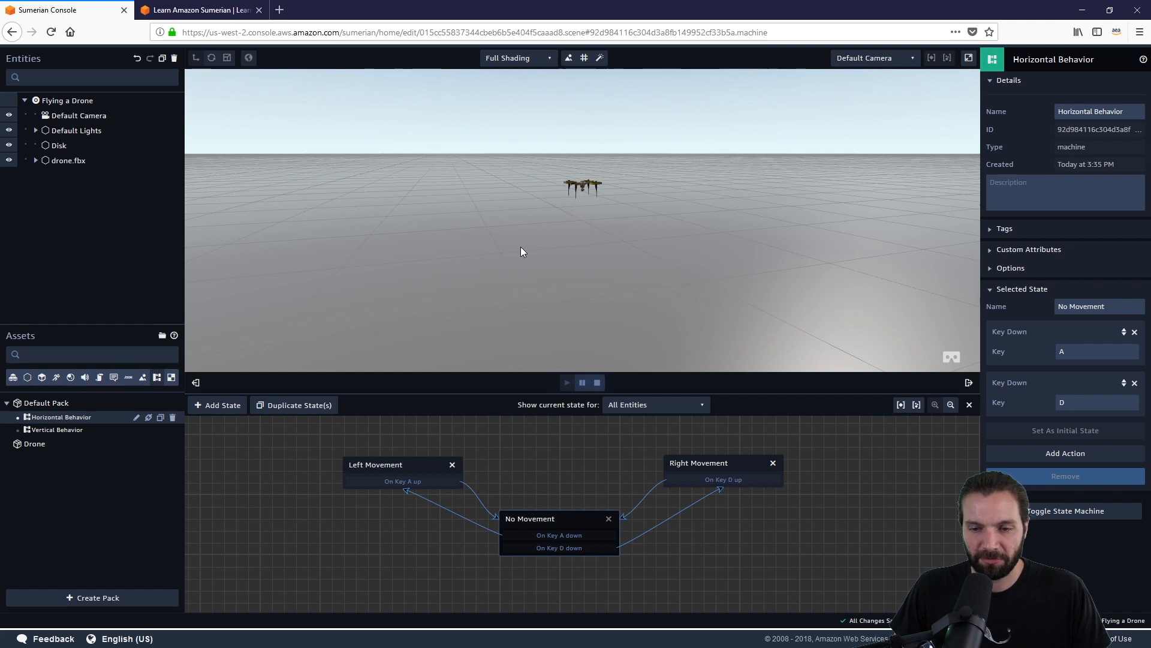
key("s")
key("w")
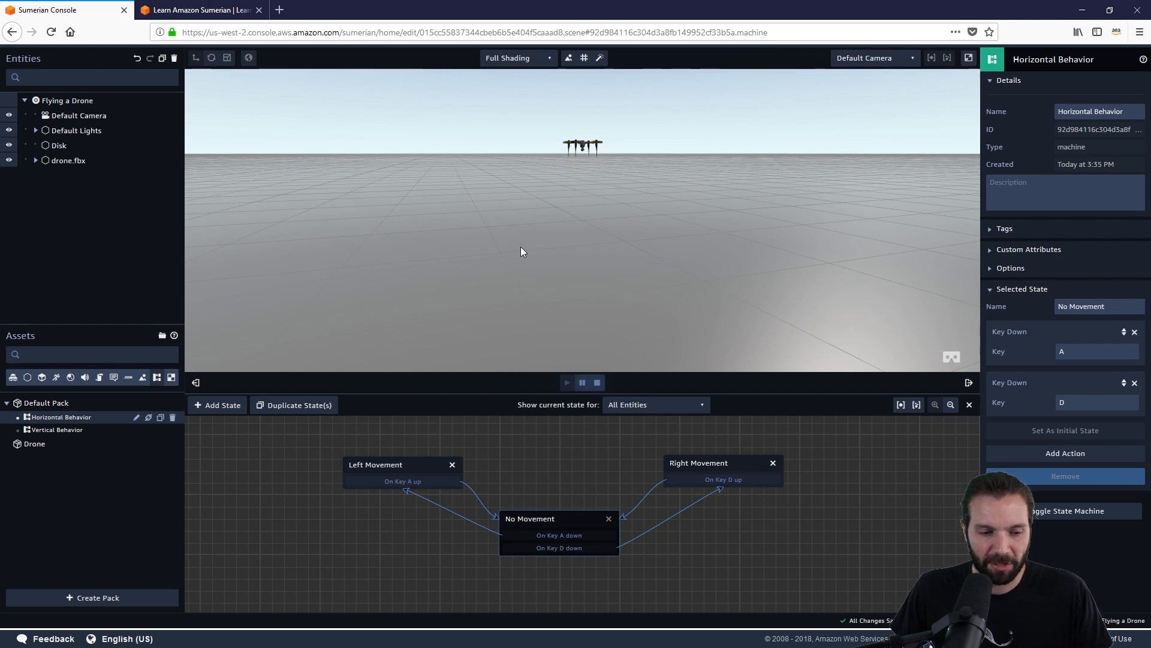
key("s")
key("w")
key("s")
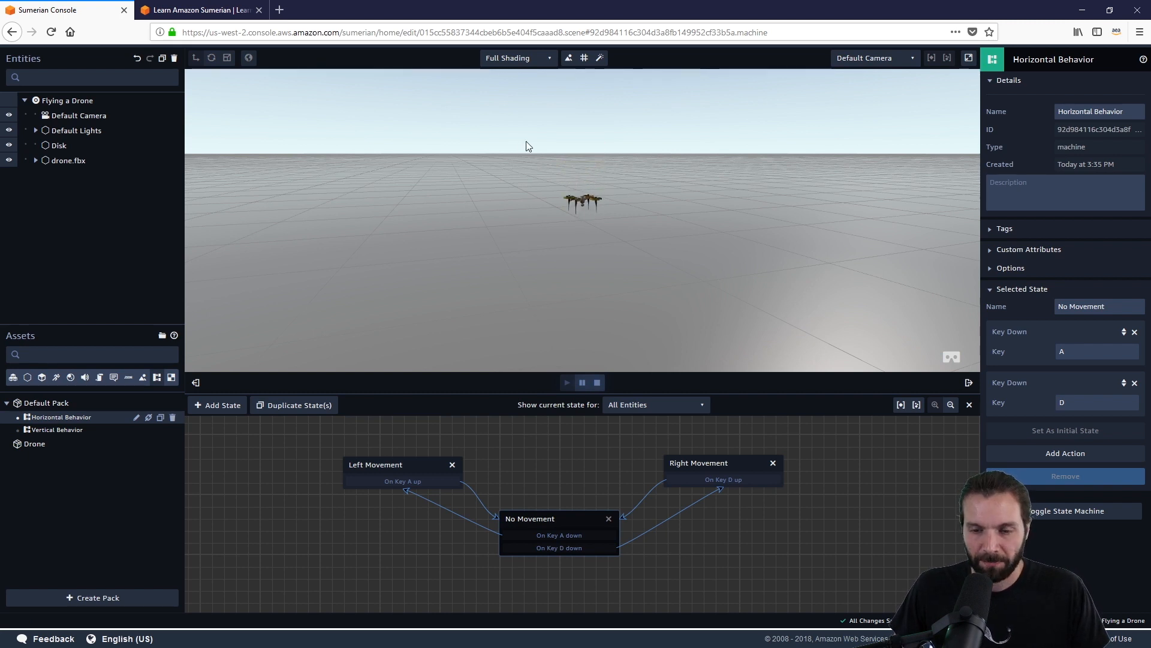
key("w")
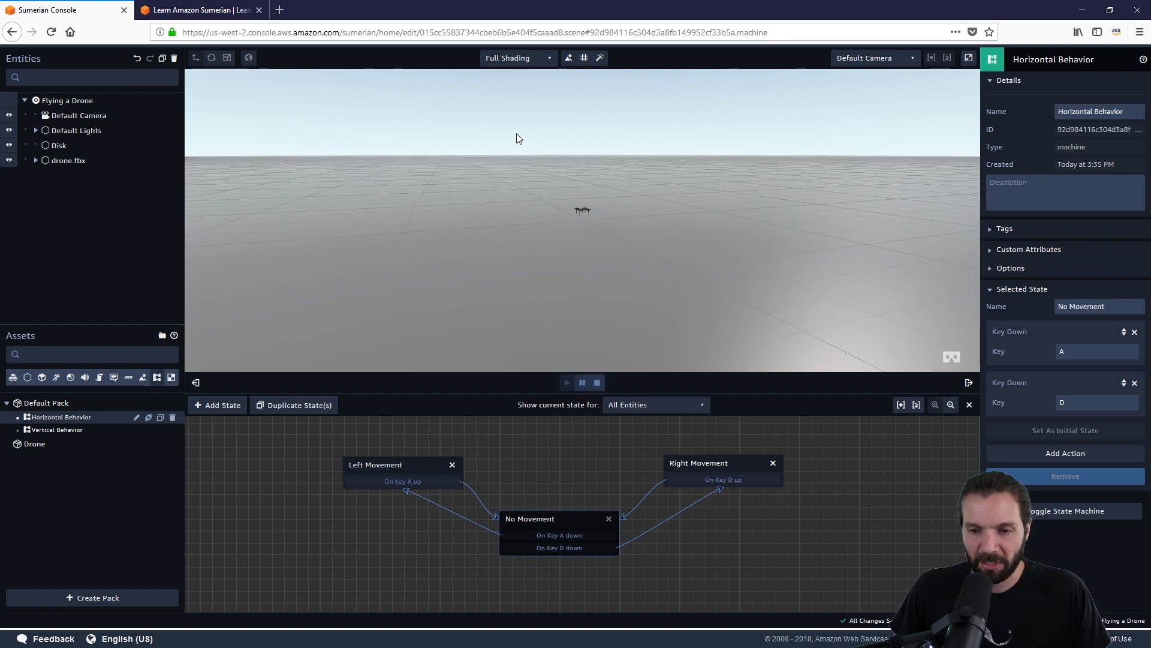
Step: Test flying the drone left with the A control while keeping it airborne with W
key("a")
key("s")
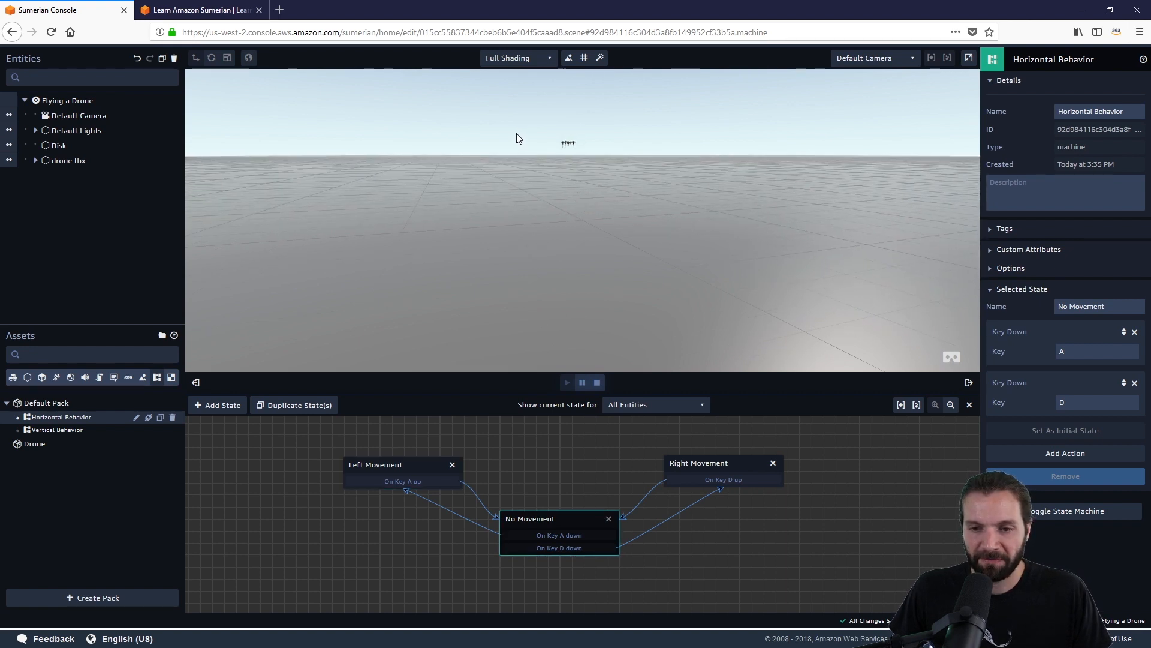
key("w")
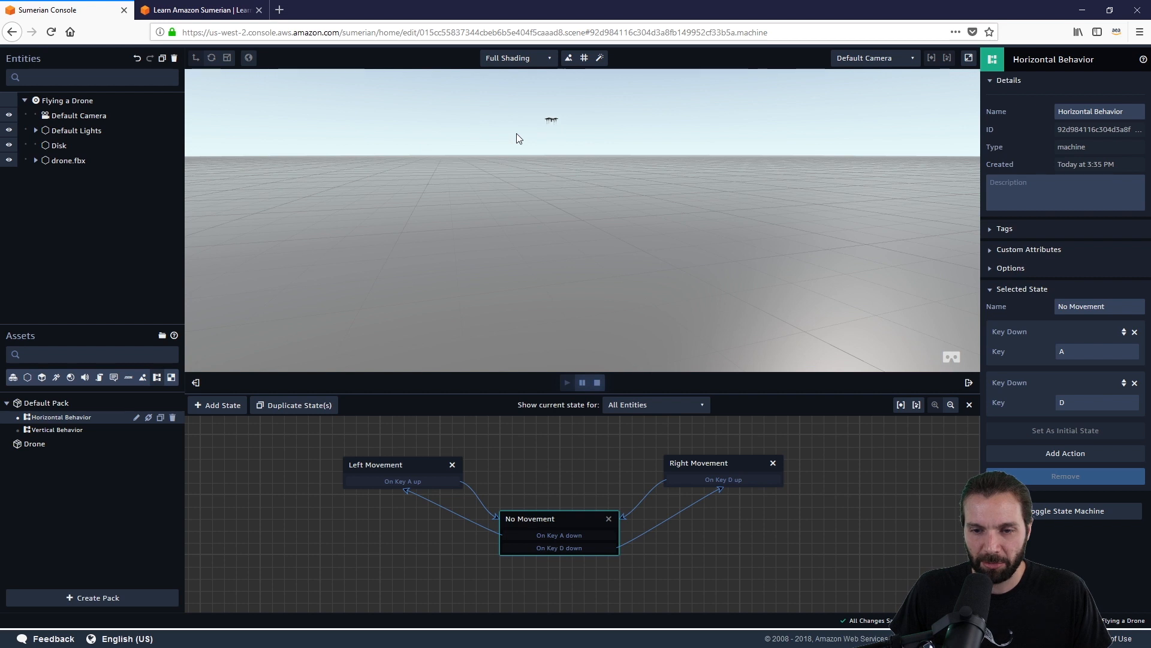
key("a")
key("a")
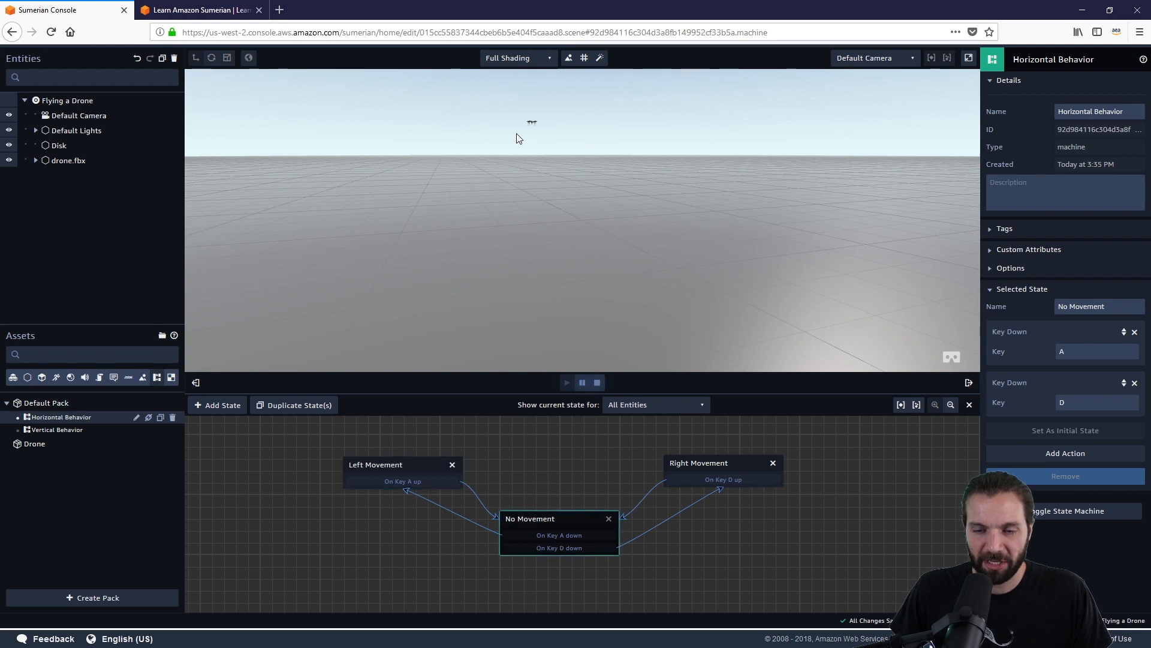
key("w")
key("w")
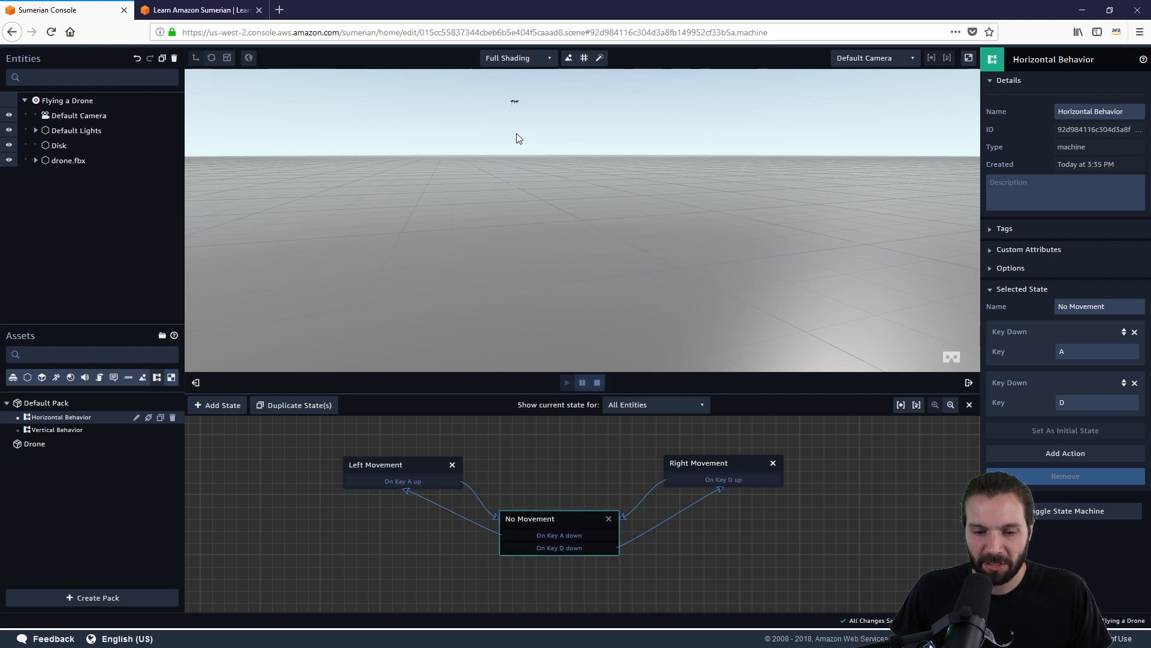
key("a")
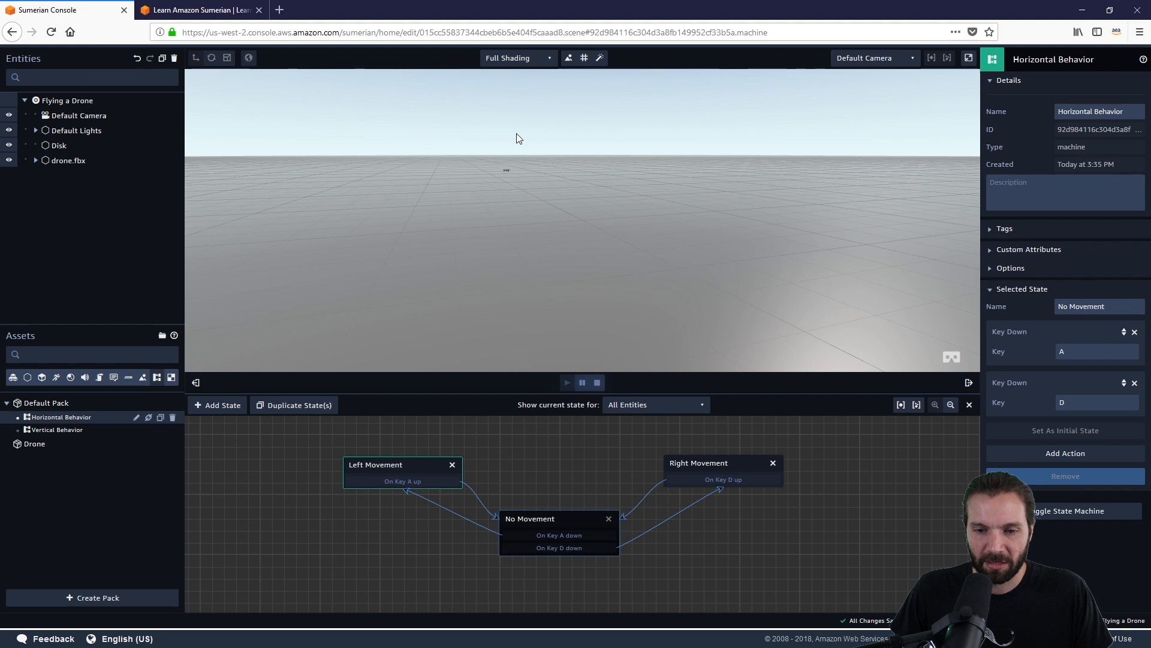
key("w")
Step: Test flying the drone right with the D control while keeping it airborne with W, and stop the scene
key("d")
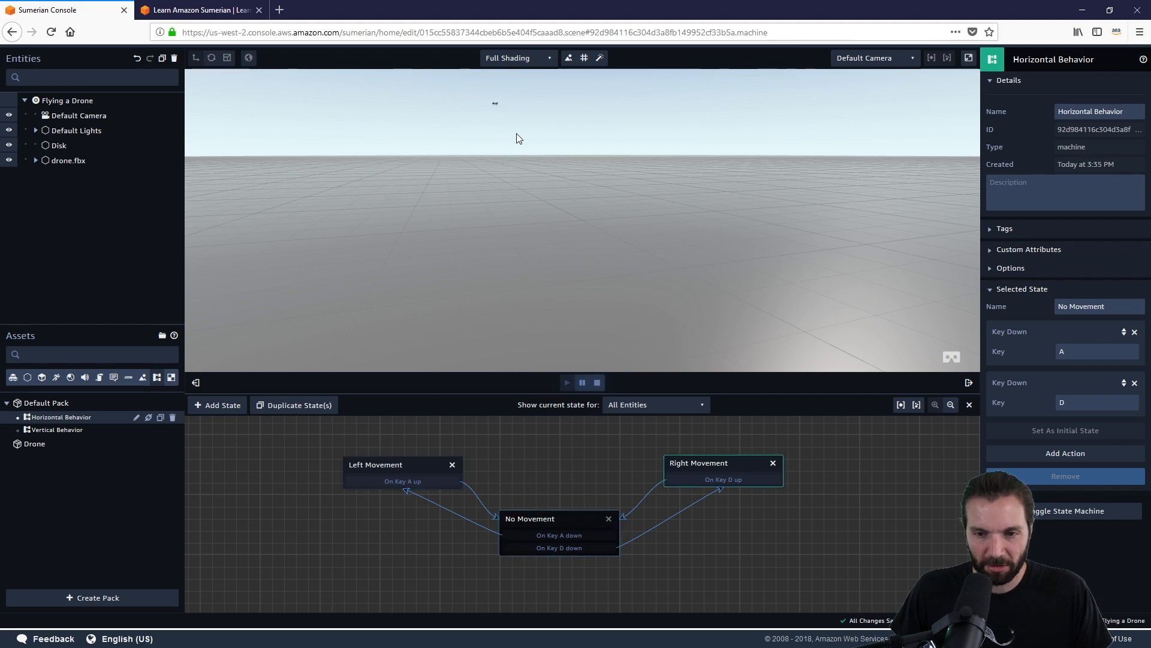
key("w")
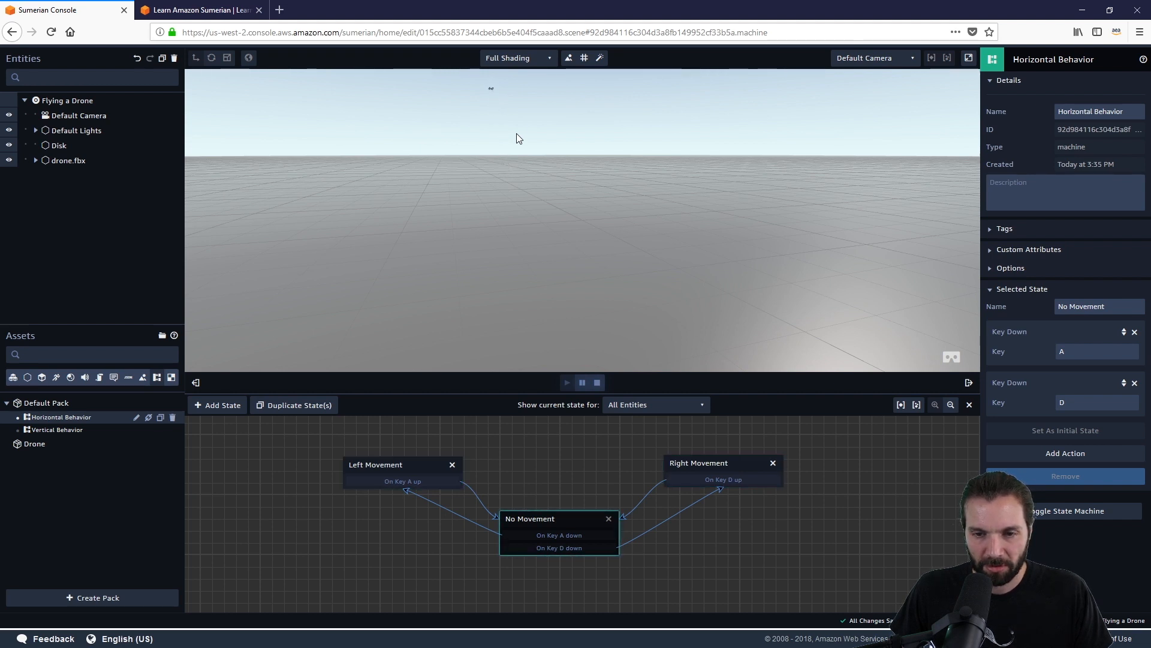
key("d")
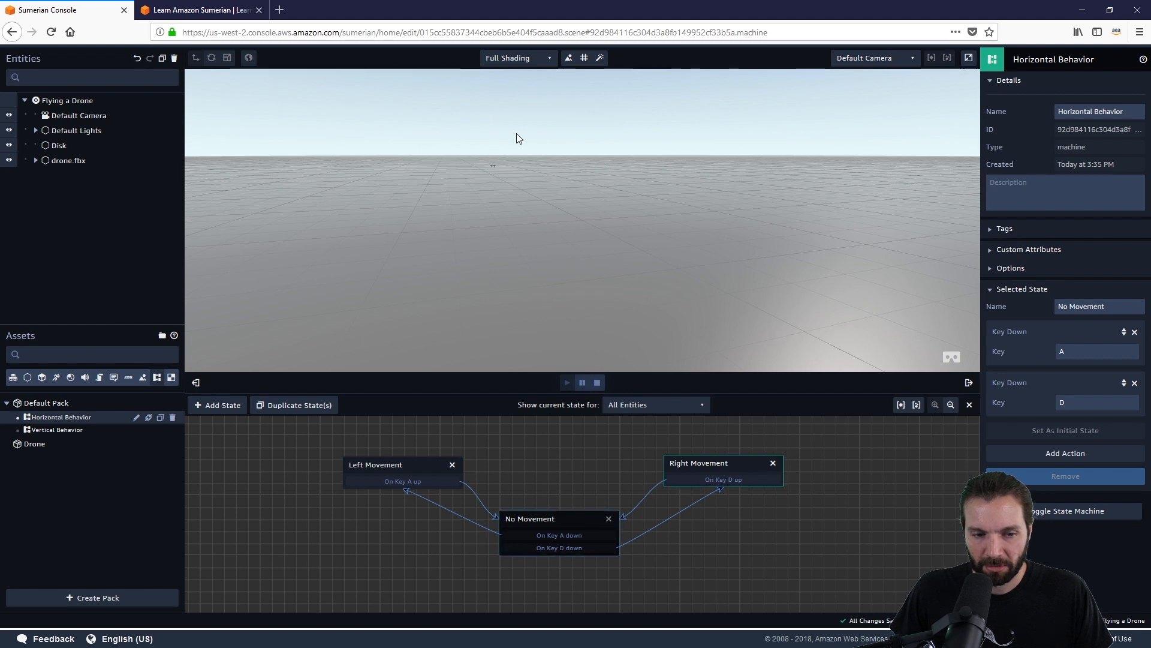
key("w")
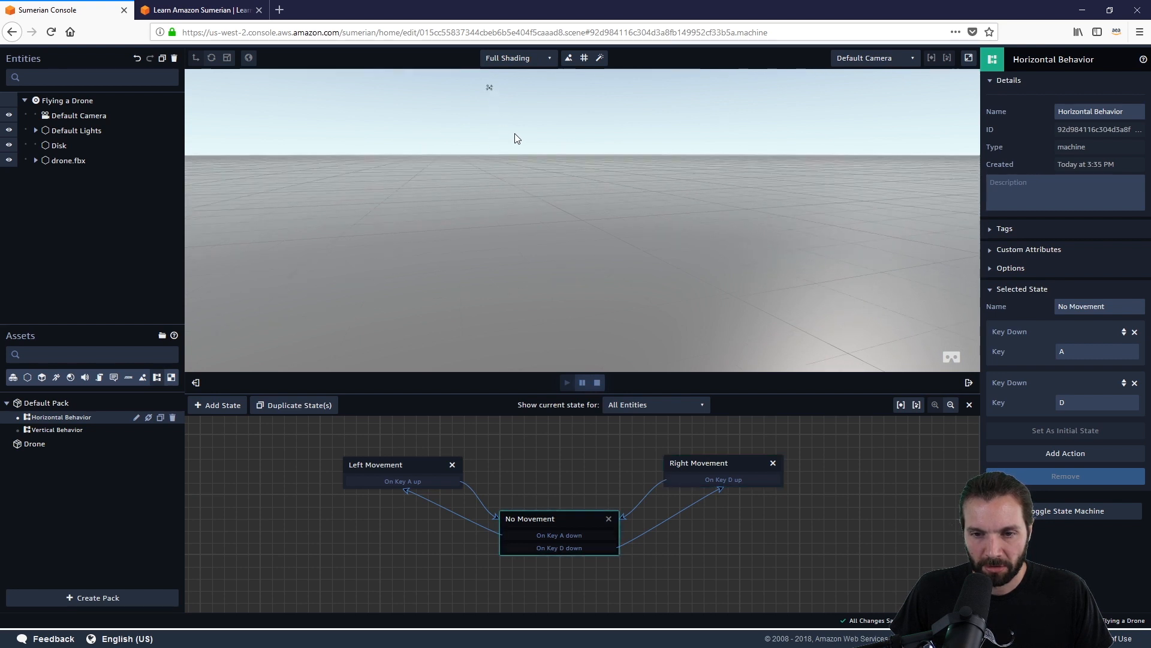
key("d")
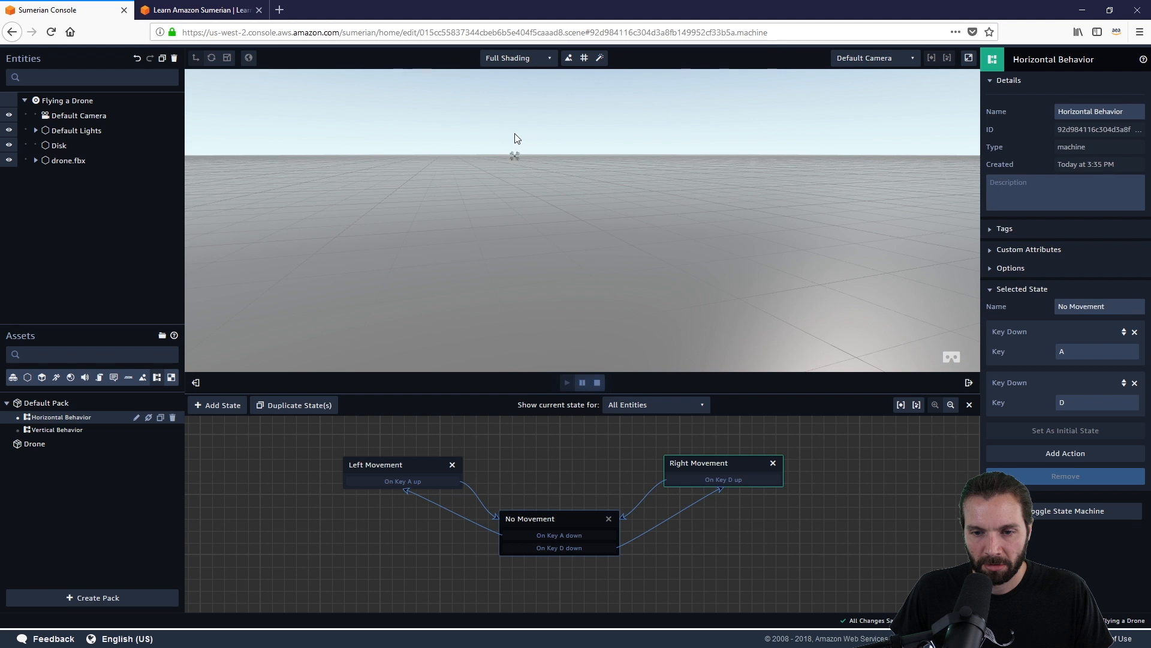
key("w")
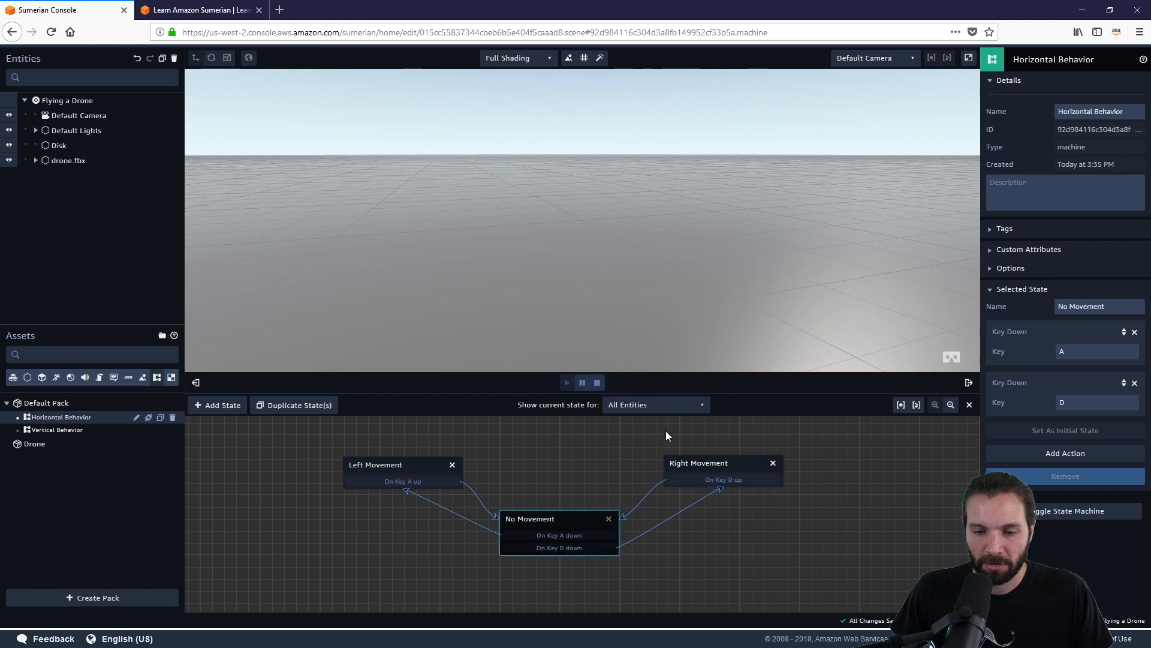
left_click(598, 382)
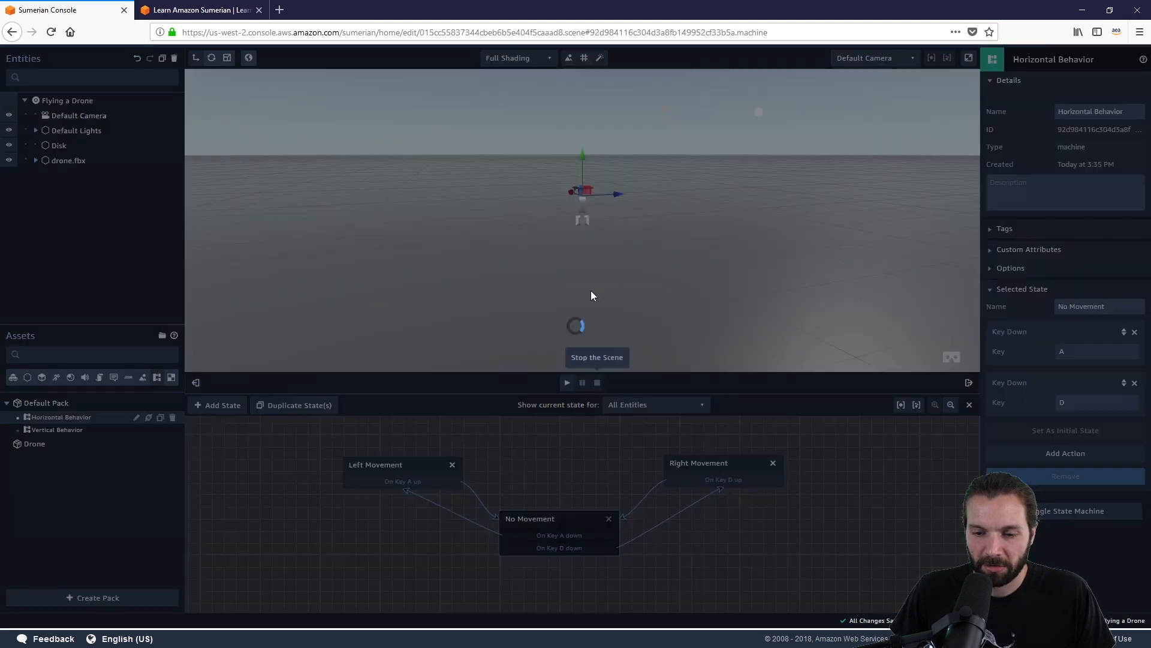
scroll(596, 194, "down", 6)
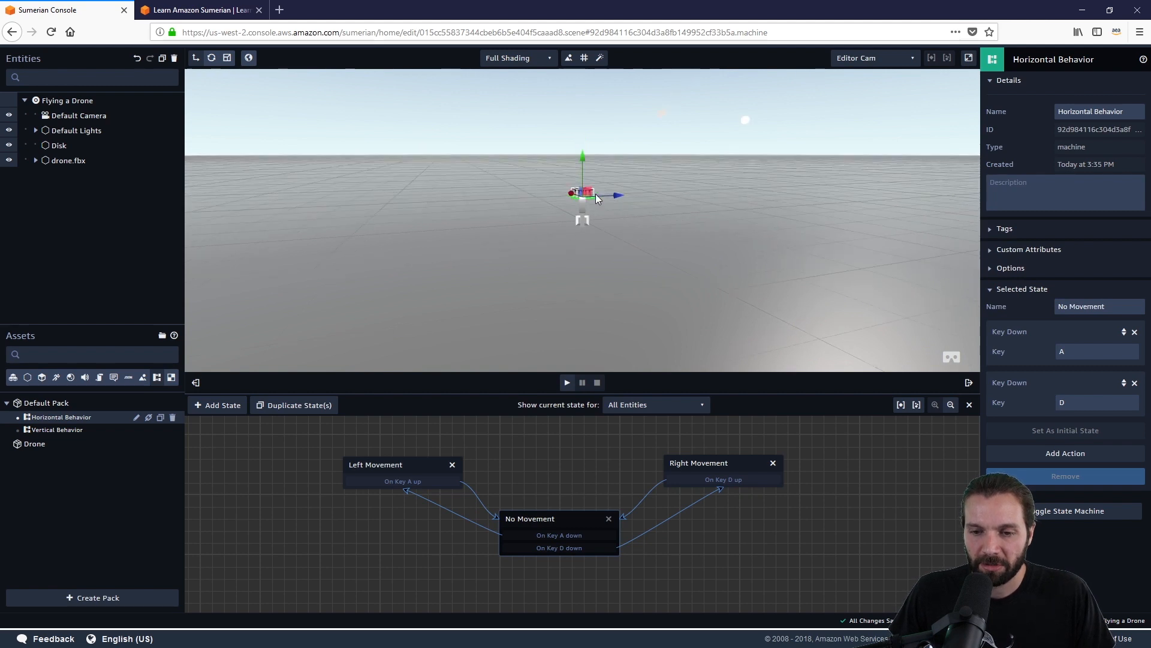
right_click_drag(599, 273, 650, 259)
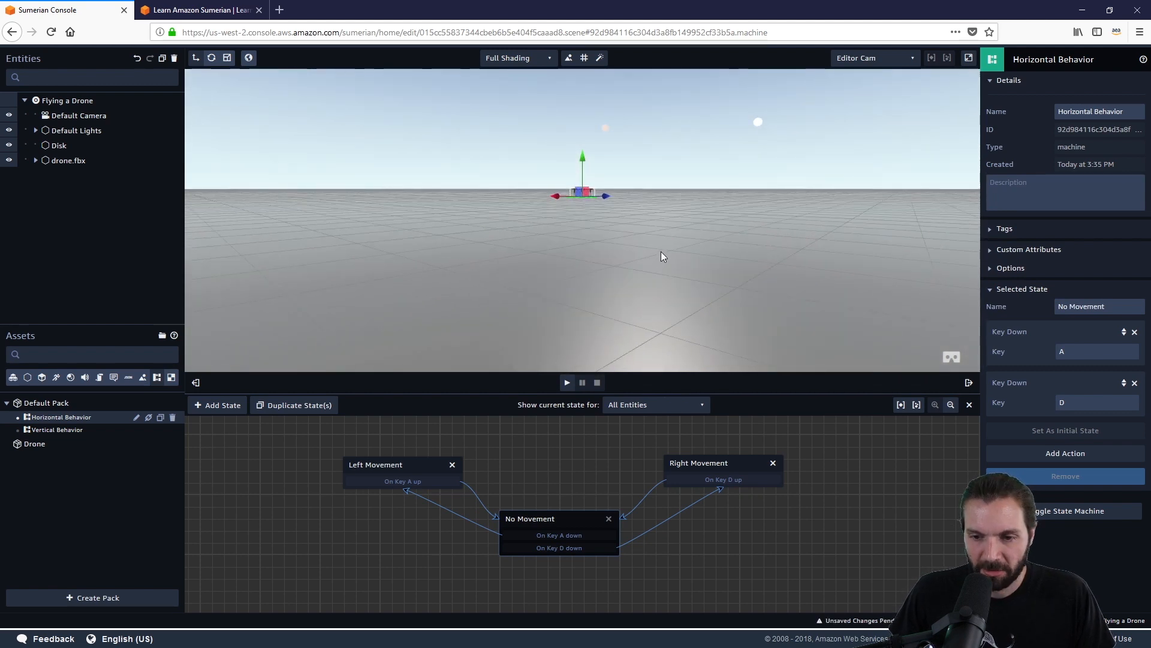
Step: Run the scene and test flying the drone right with the D control and back left with the A control
left_click(570, 382)
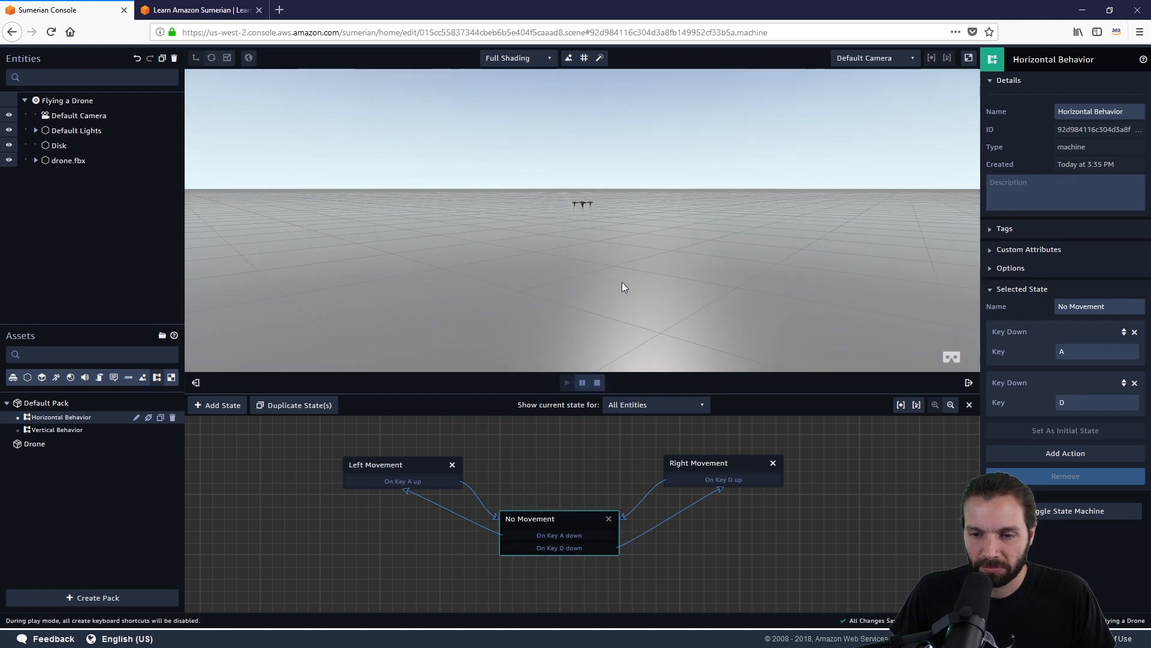
key("d")
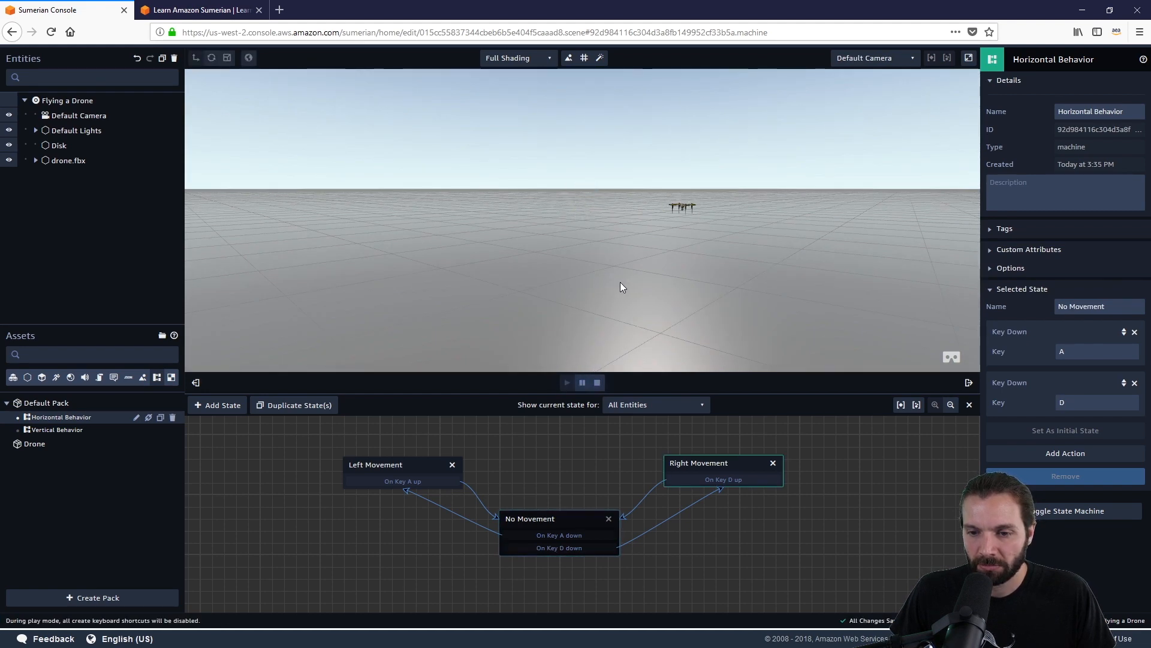
key("a")
key("a")
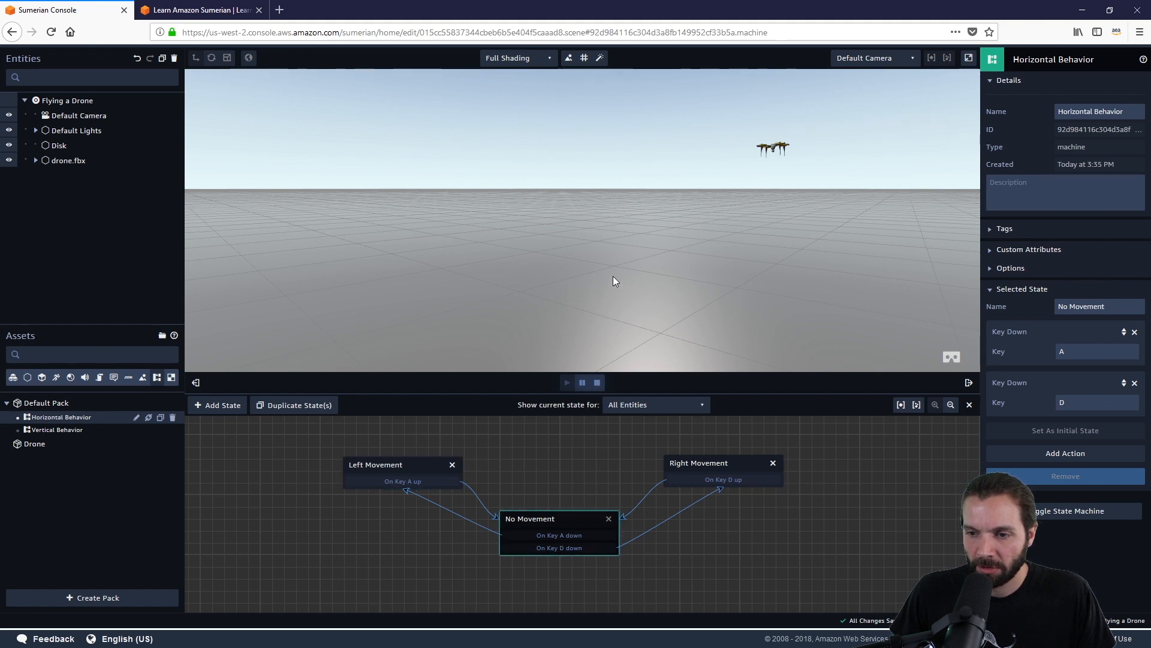
key("a")
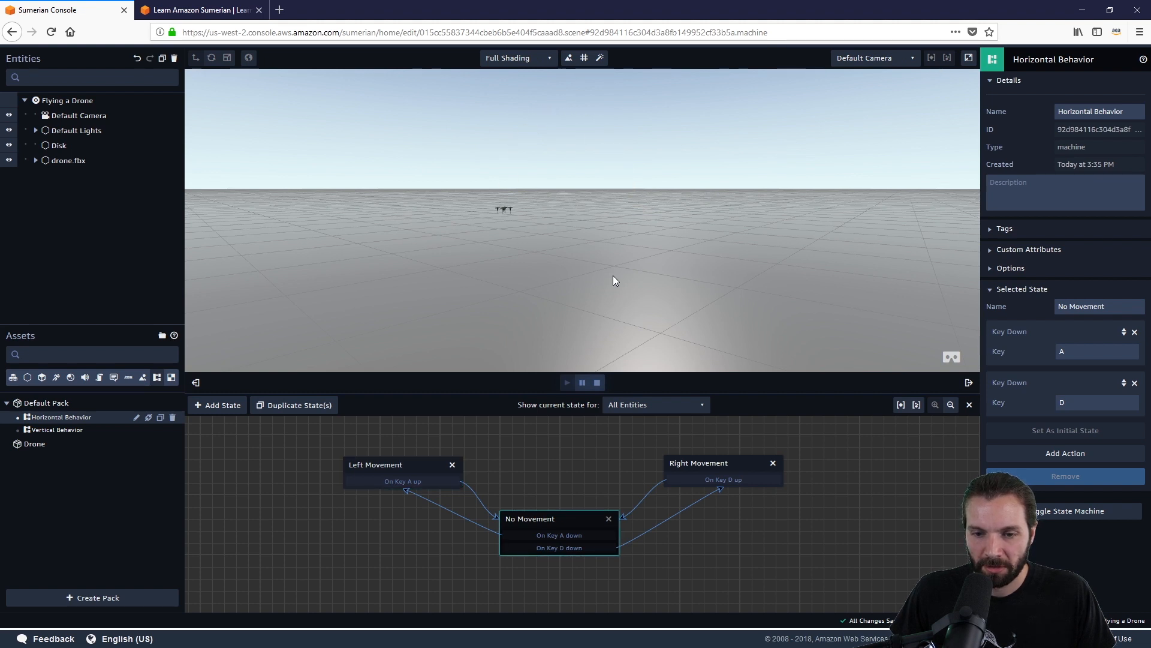
Step: Test reversing the drone's flight in the running scene, far right with the D control and across to the far left with A
key("d")
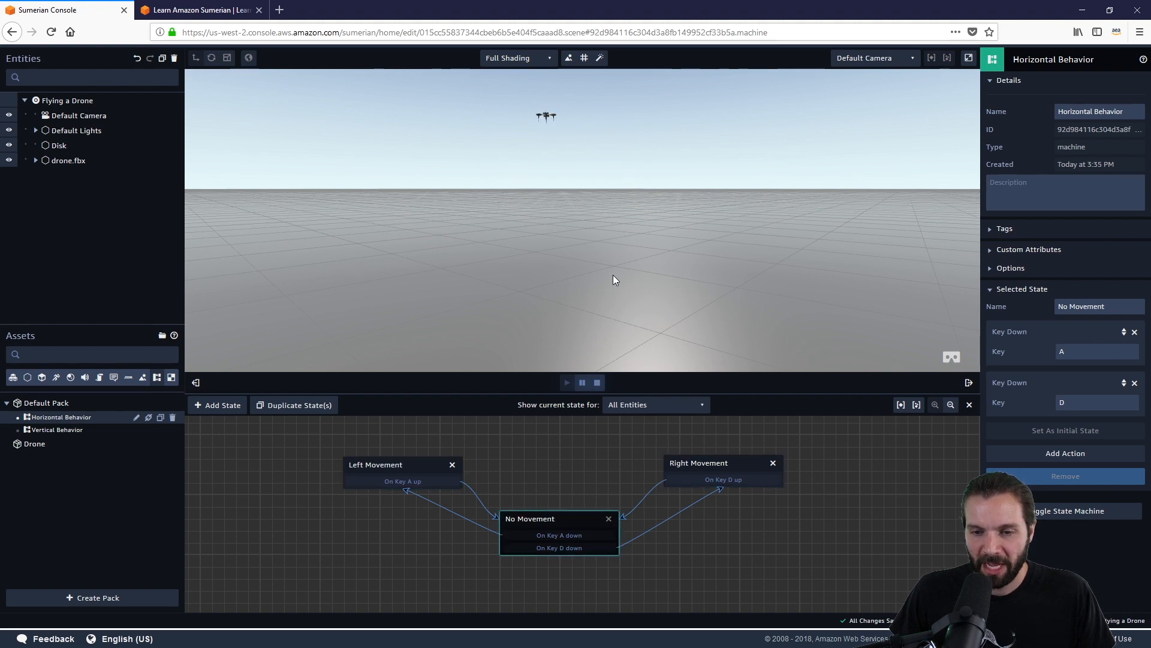
key("d")
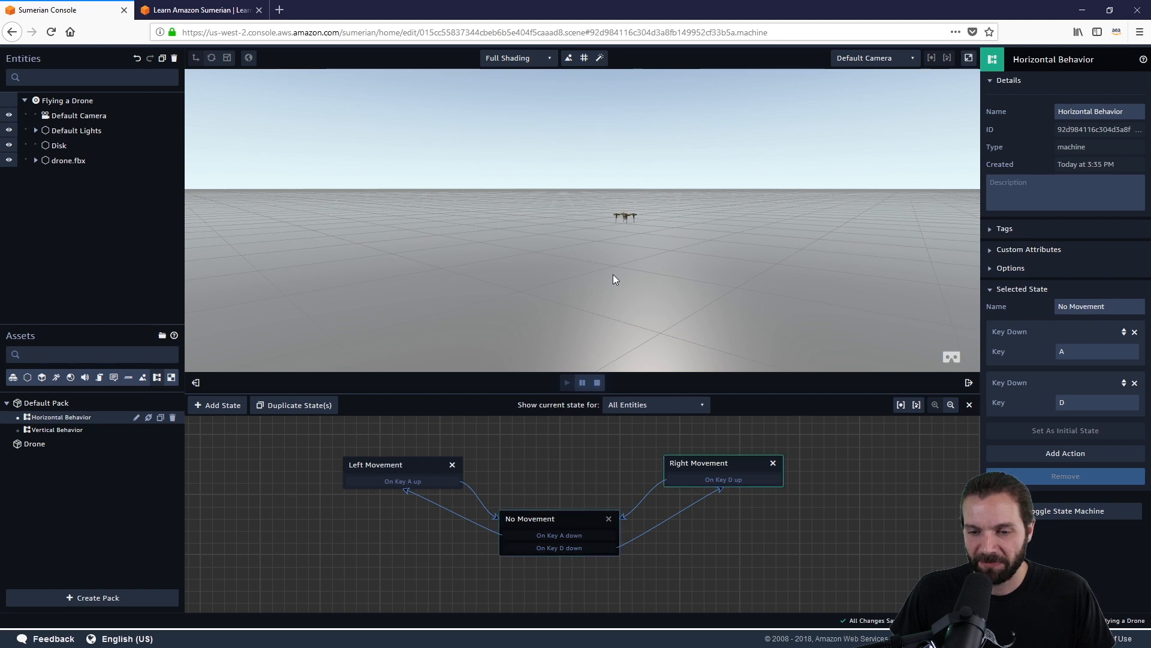
key("d")
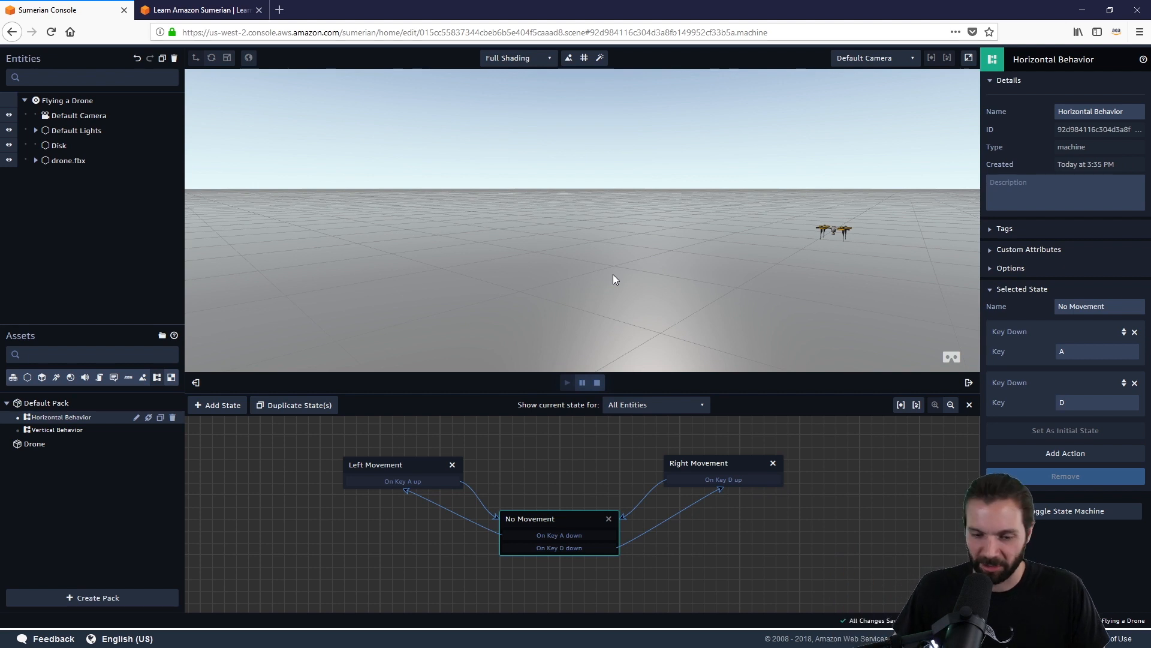
key("a")
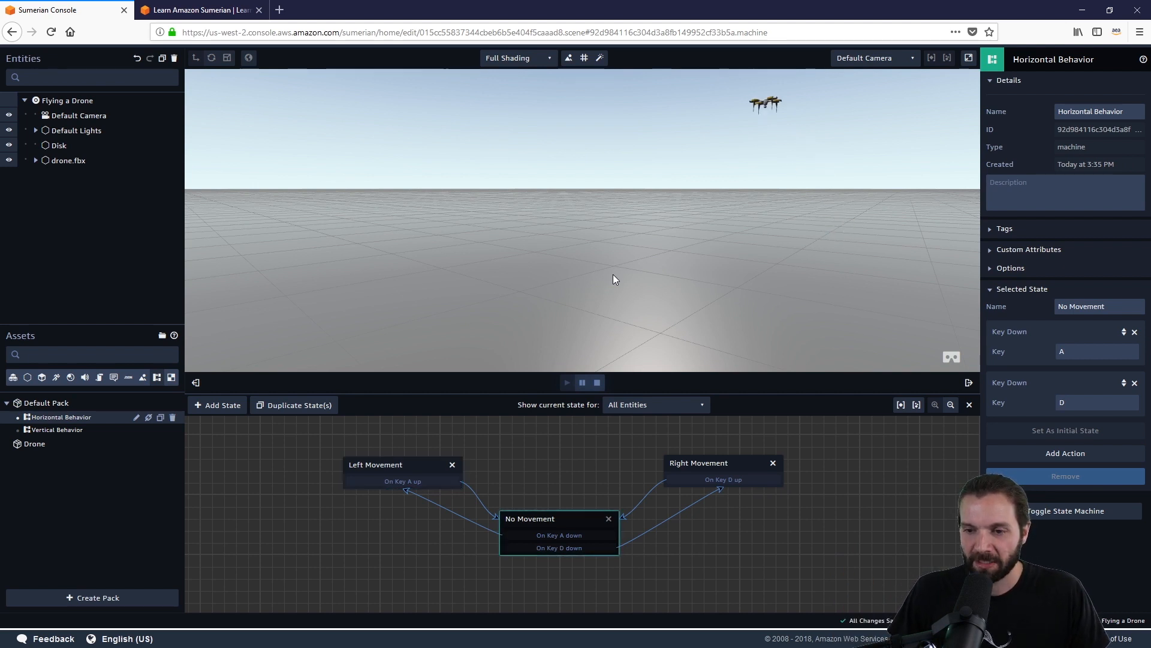
key("a")
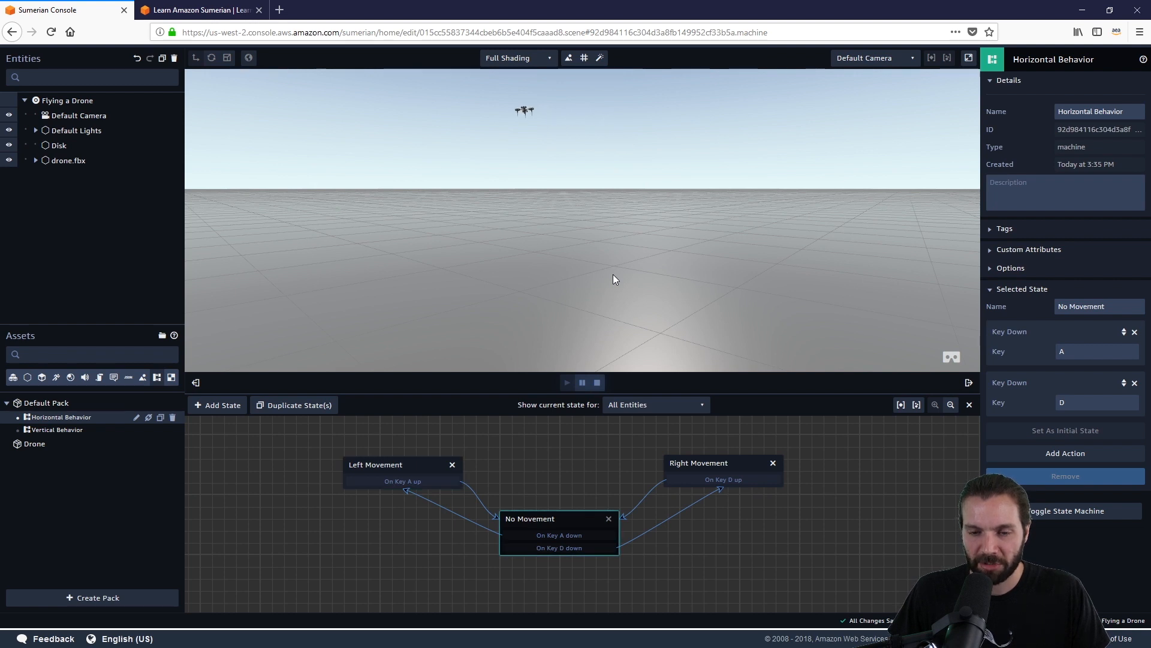
key("a")
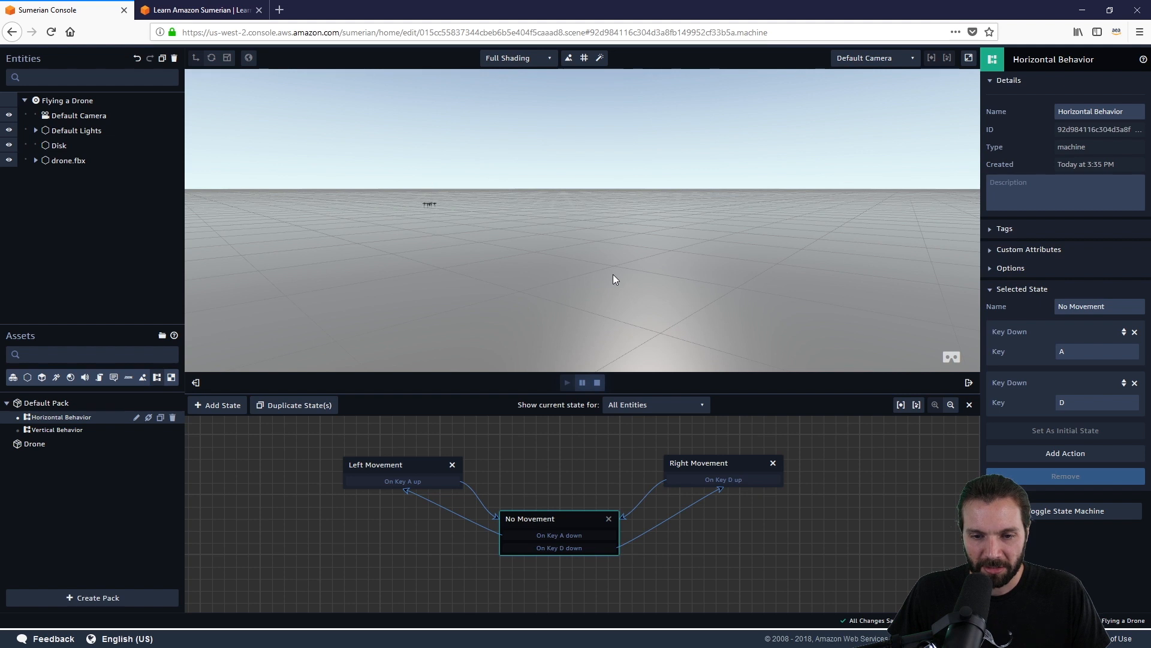
key("a")
Step: Fly the drone from the far left back to the middle of the scene with the D and W controls
key("d")
key("d")
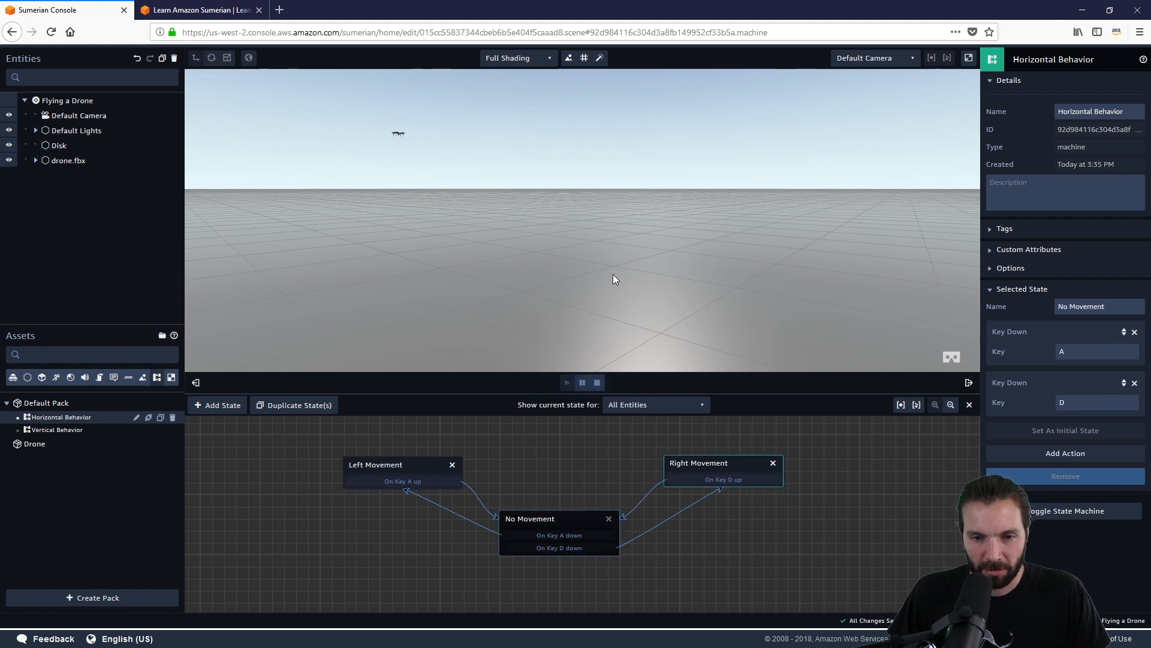
key("w")
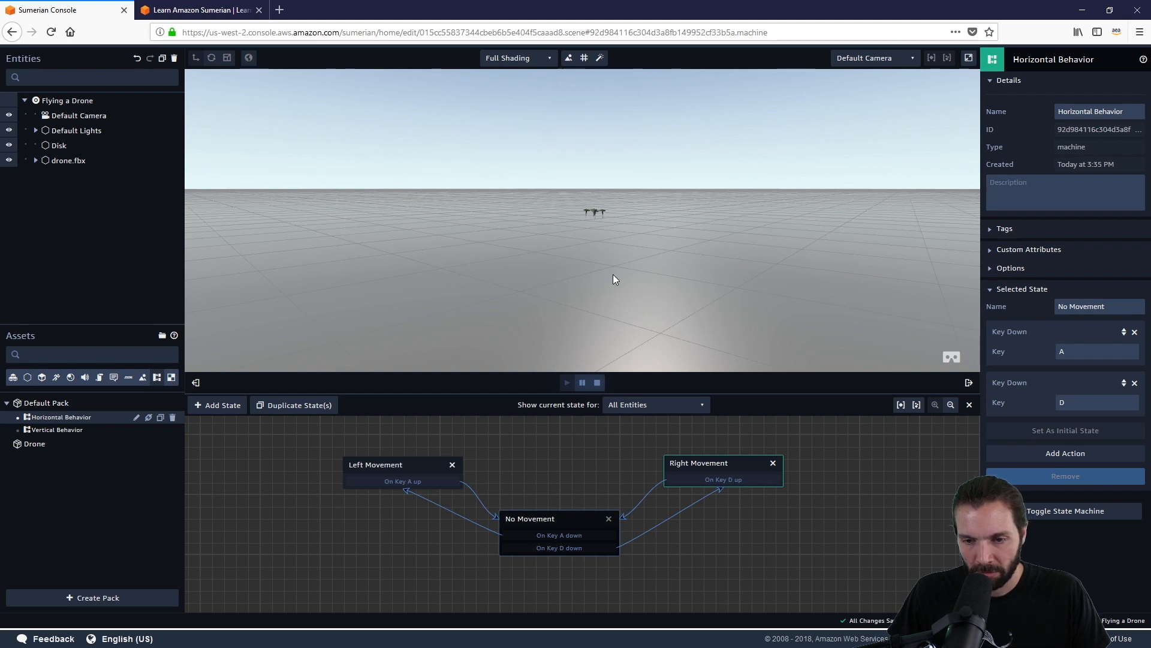
left_click(597, 382)
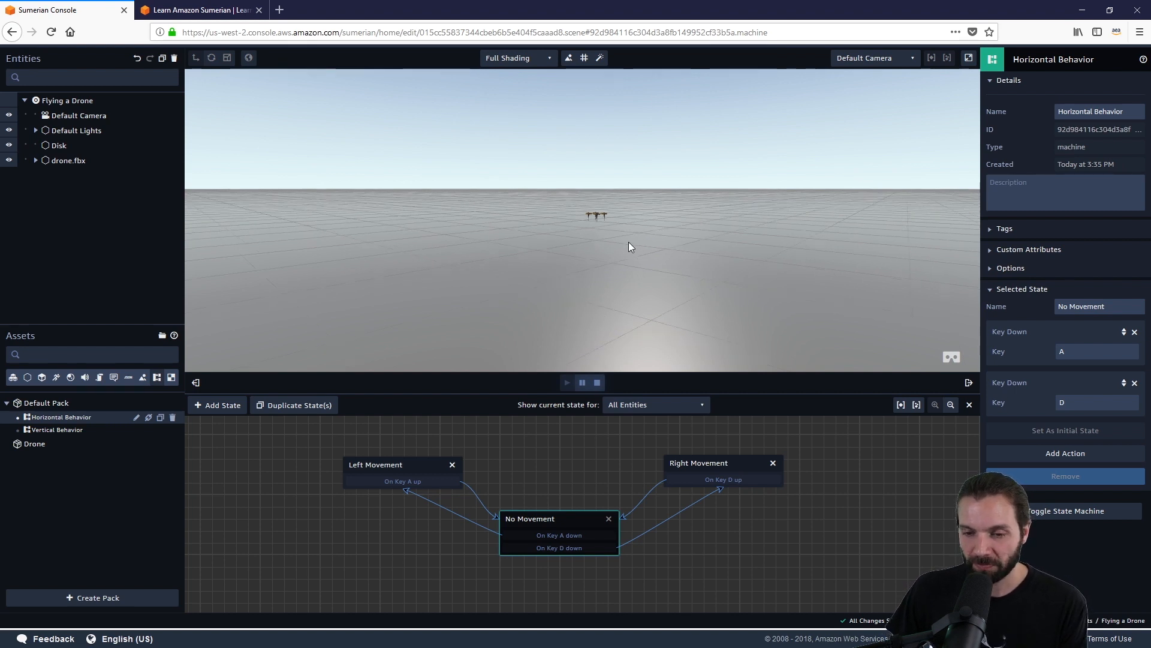
scroll(630, 241, "down", 2)
left_click_drag(804, 231, 706, 242)
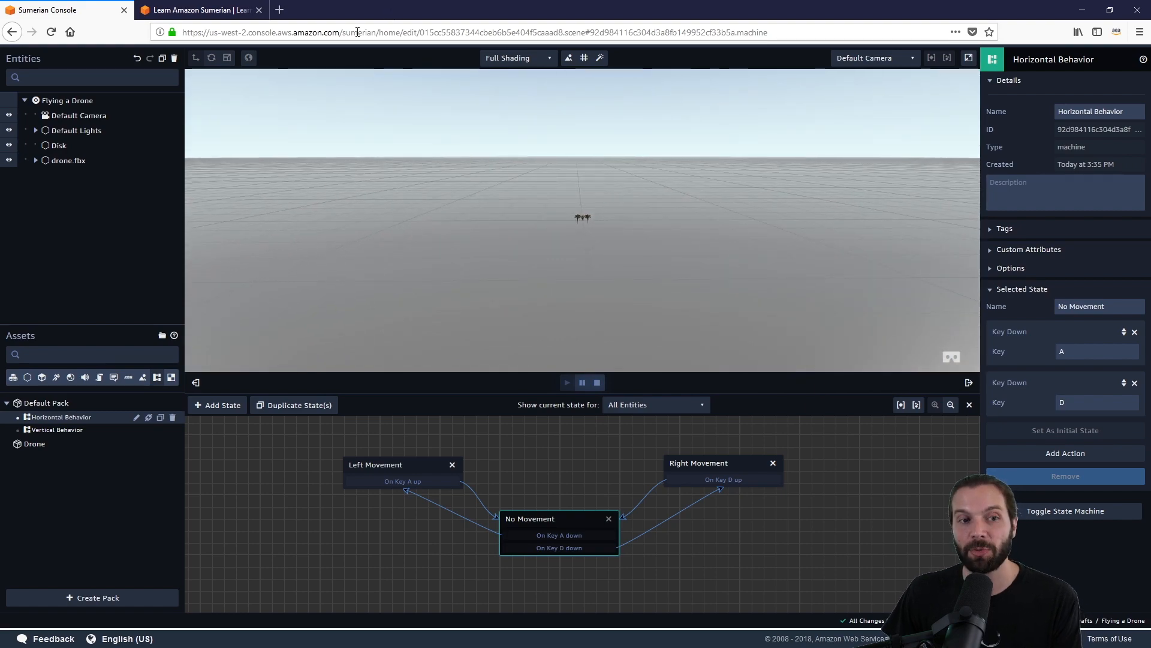